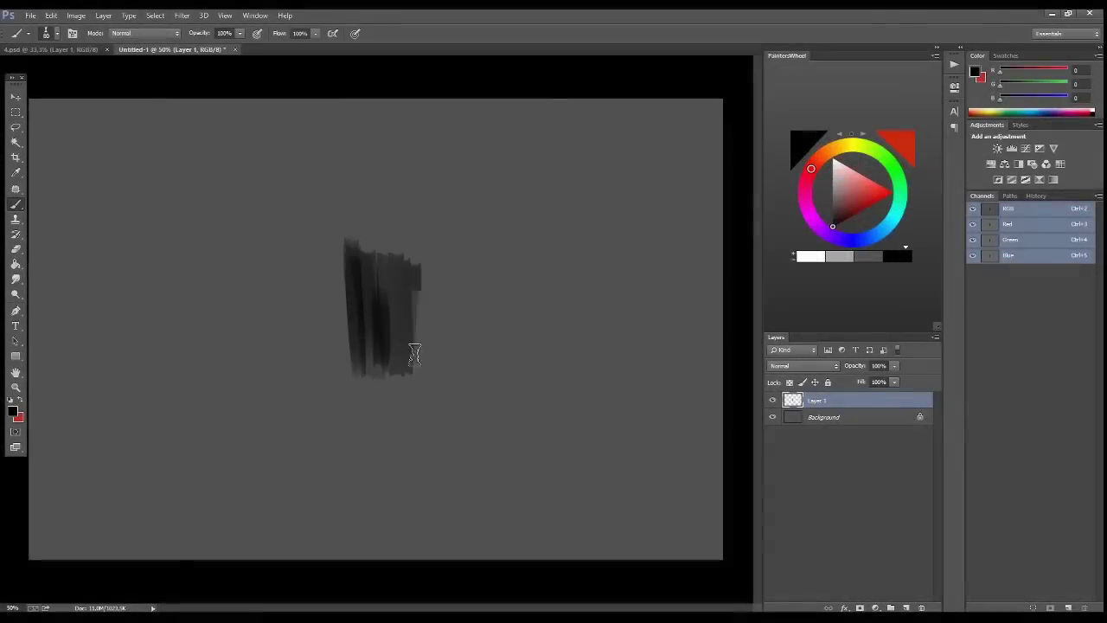
# Paint loose grey swirling strokes around the base of the crystal sketch on Layer 1
pyautogui.moveTo(346, 372)
pyautogui.mouseDown()
pyautogui.moveTo(390, 320)
pyautogui.moveTo(358, 351)
pyautogui.moveTo(352, 342)
pyautogui.moveTo(403, 235)
pyautogui.moveTo(323, 378)
pyautogui.moveTo(334, 259)
pyautogui.moveTo(383, 391)
pyautogui.moveTo(415, 161)
pyautogui.moveTo(415, 304)
pyautogui.moveTo(390, 502)
pyautogui.moveTo(338, 493)
pyautogui.mouseUp()
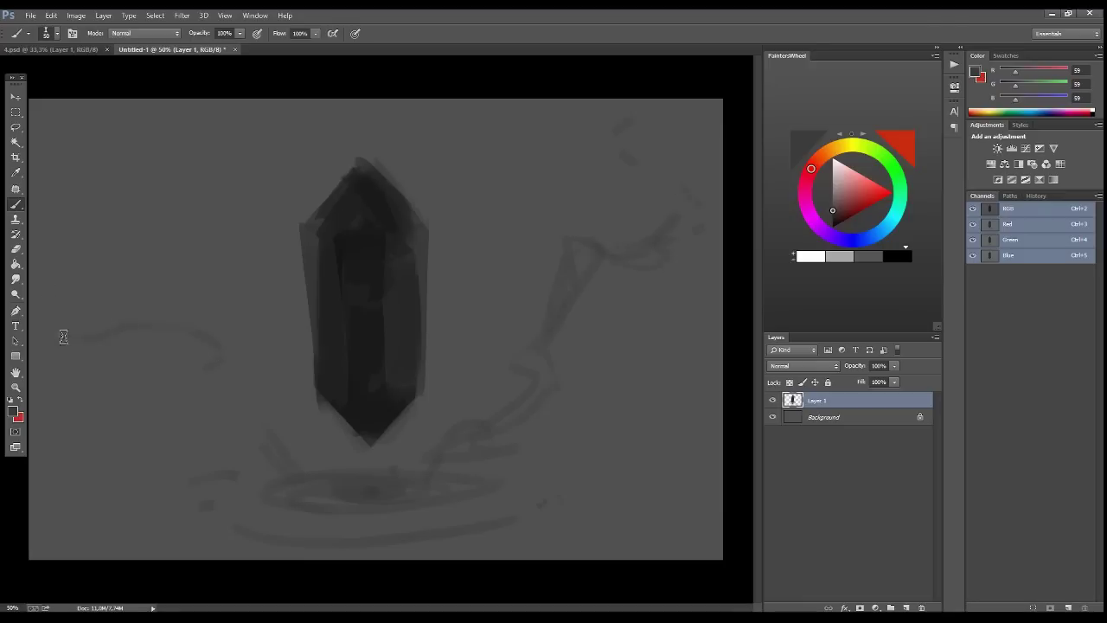
# Paint looping strokes below the crystal, then add an empty layer with black as the colour
pyautogui.moveTo(459, 519); pyautogui.dragTo(488, 424)
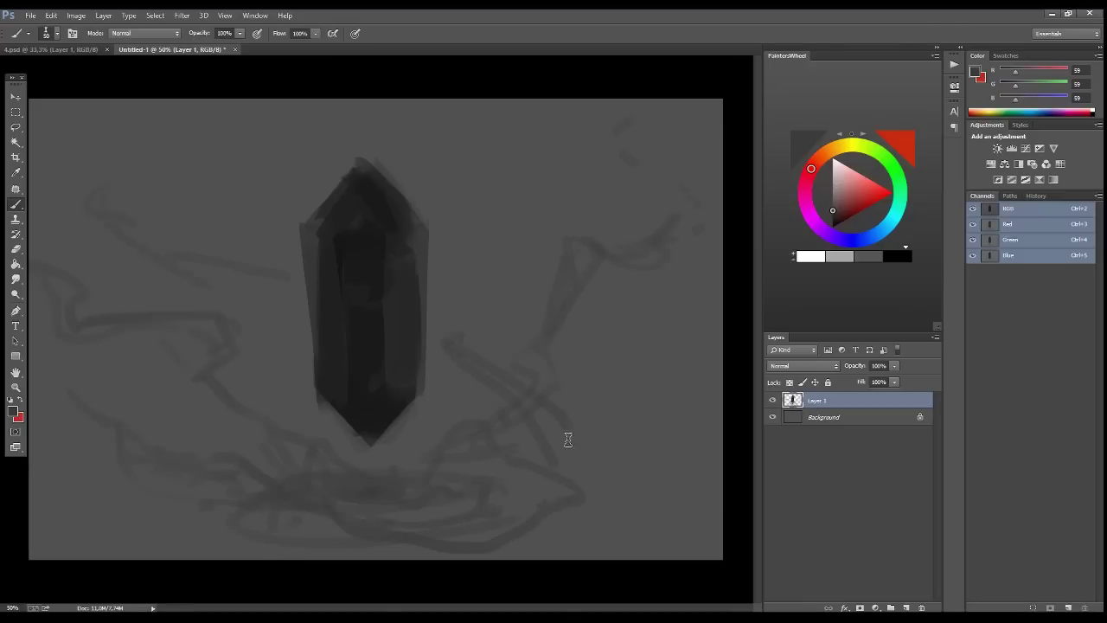
pyautogui.press('e')
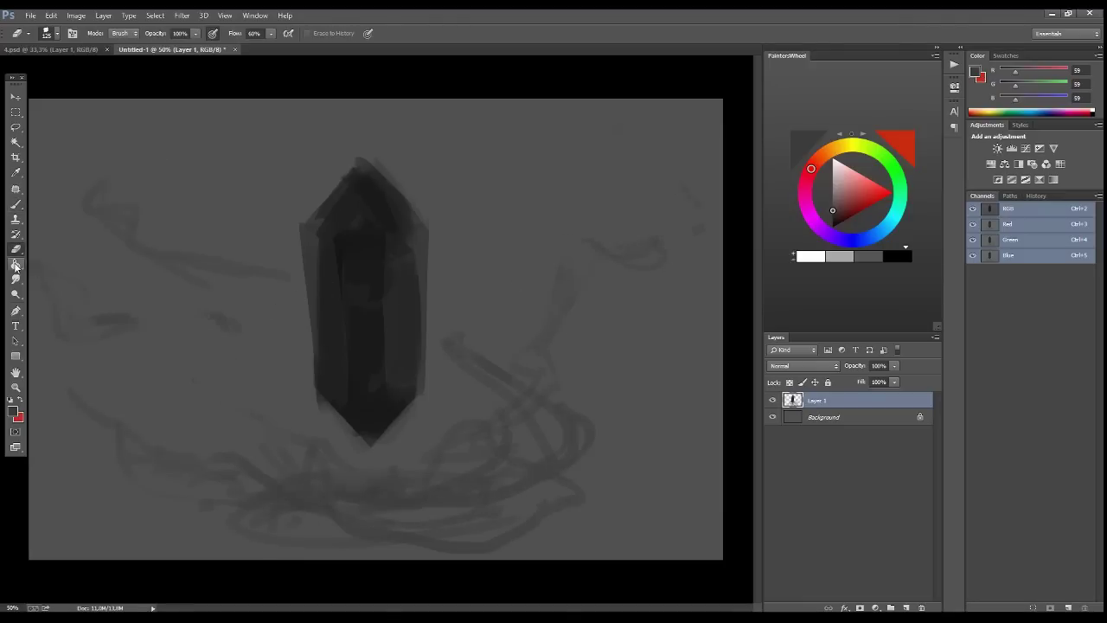
pyautogui.click(15, 264)
pyautogui.hotkey('ctrl', 'shift', 'alt', 'n')
pyautogui.click(832, 227)
# Fill a new layer with the dark tone and lay a vertical dark-top, lighter-bottom gradient above it
pyautogui.hotkey('ctrl', 'shift', 'alt', 'n')
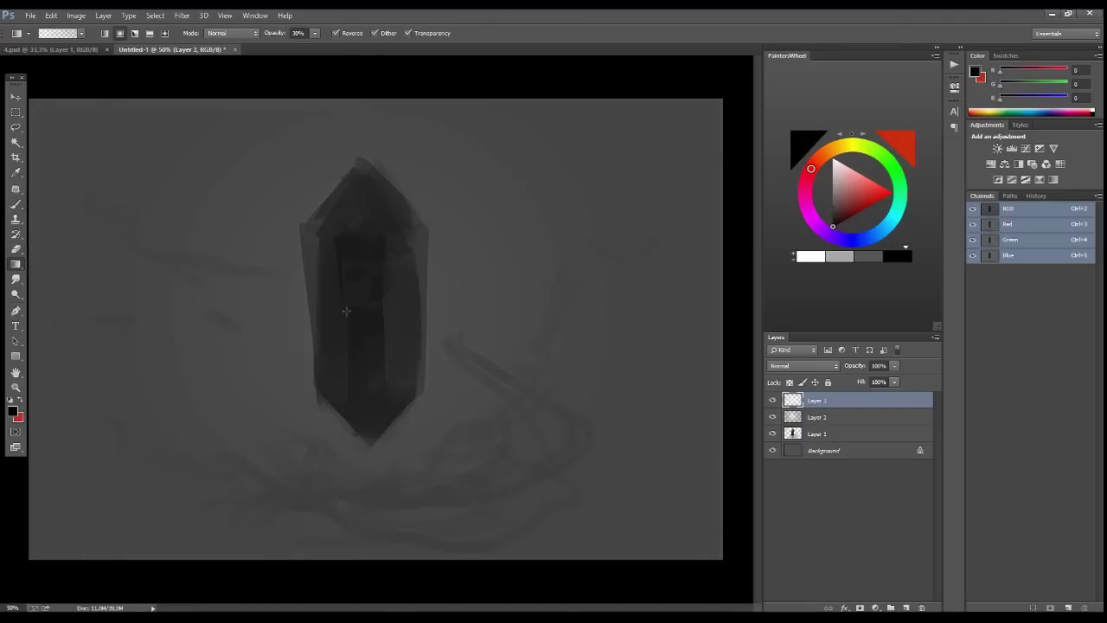
pyautogui.hotkey('alt', 'BackSpace')
pyautogui.hotkey('ctrl', 'shift', 'alt', 'n')
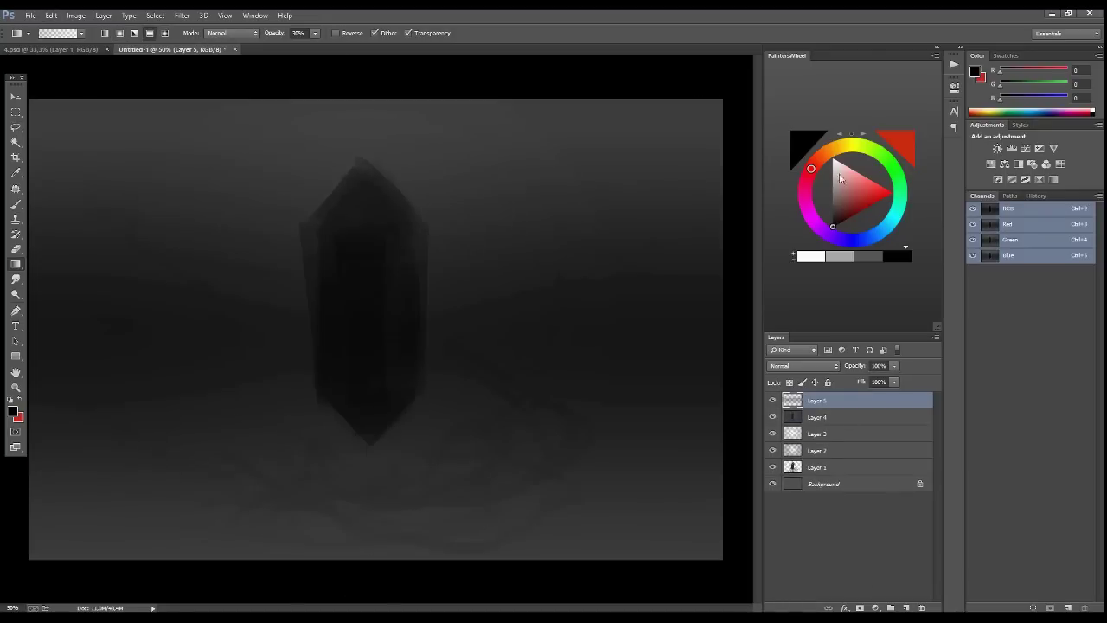
pyautogui.moveTo(372, 554); pyautogui.dragTo(373, 73)
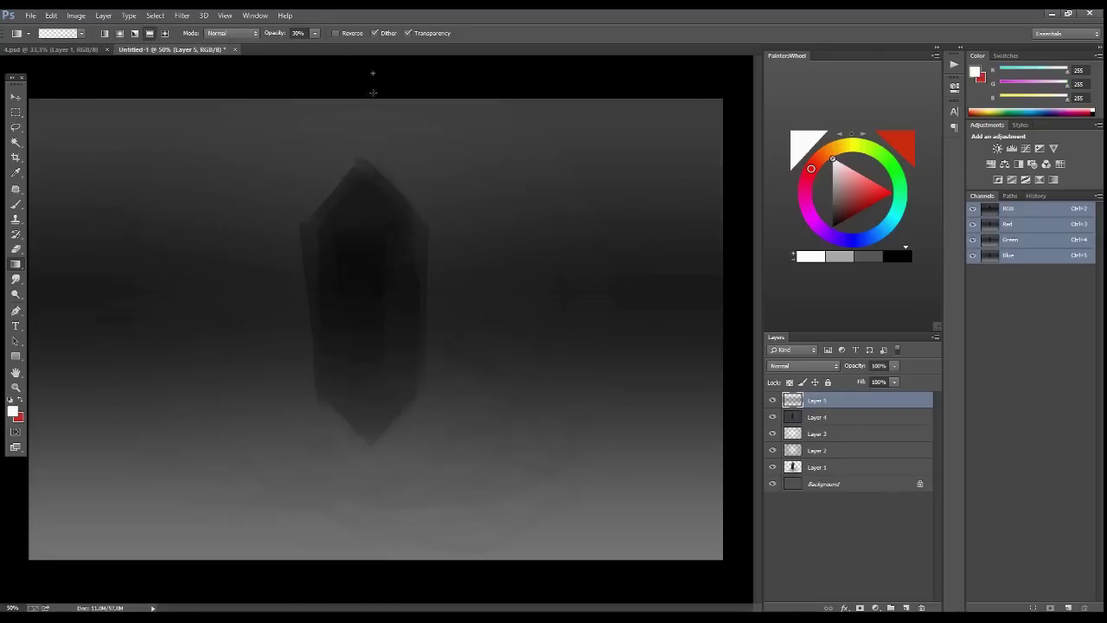
pyautogui.hotkey('ctrl', 'shift', 'alt', 'n')
# Paint lighter facets on the crystal's top and top-left planes and reshape its peak
pyautogui.press('b')
pyautogui.keyDown('alt'); pyautogui.click(379, 216); pyautogui.keyUp('alt')
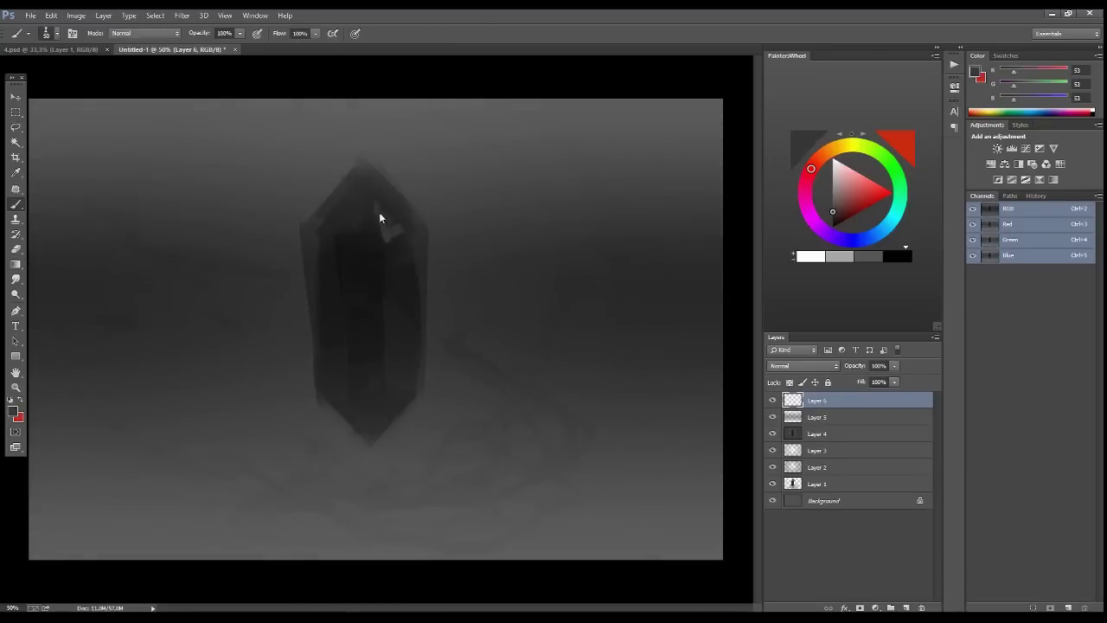
pyautogui.moveTo(381, 235); pyautogui.dragTo(342, 252)
pyautogui.keyDown('alt'); pyautogui.click(344, 246); pyautogui.keyUp('alt')
pyautogui.keyDown('alt'); pyautogui.click(362, 214); pyautogui.keyUp('alt')
pyautogui.moveTo(346, 173)
pyautogui.mouseDown()
pyautogui.moveTo(320, 234)
pyautogui.moveTo(299, 199)
pyautogui.mouseUp()
pyautogui.keyDown('alt'); pyautogui.click(367, 146); pyautogui.keyUp('alt')
# Paint a light stroke down the crystal and darken its left edge with sampled greys
pyautogui.keyDown('alt'); pyautogui.click(293, 233); pyautogui.keyUp('alt')
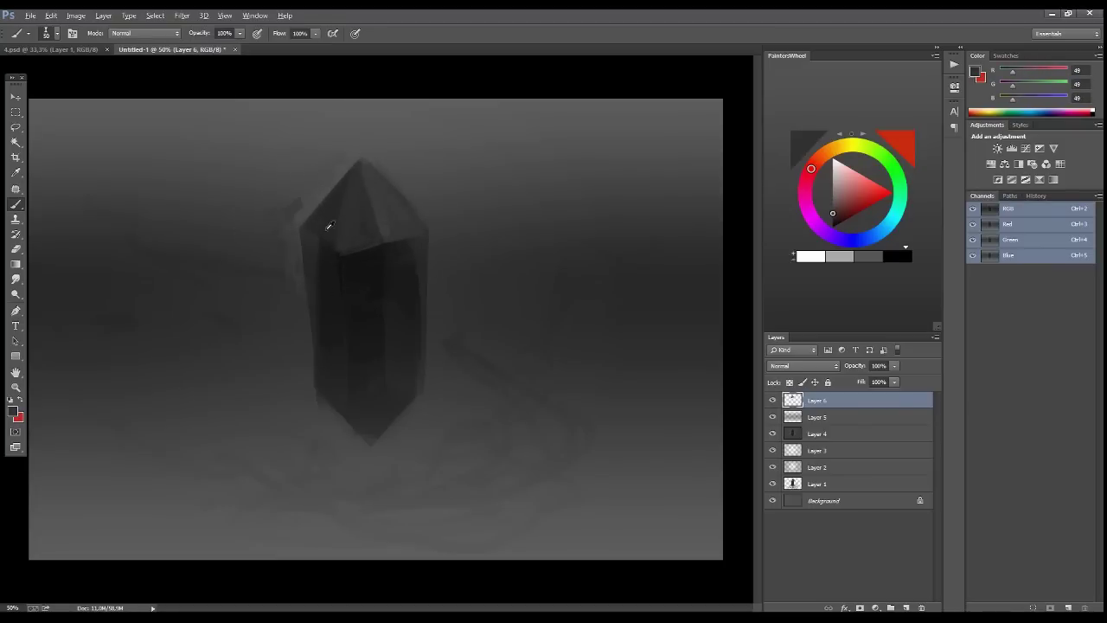
pyautogui.moveTo(380, 251); pyautogui.dragTo(380, 355)
pyautogui.keyDown('alt'); pyautogui.click(346, 272); pyautogui.keyUp('alt')
pyautogui.keyDown('alt'); pyautogui.click(369, 310); pyautogui.keyUp('alt')
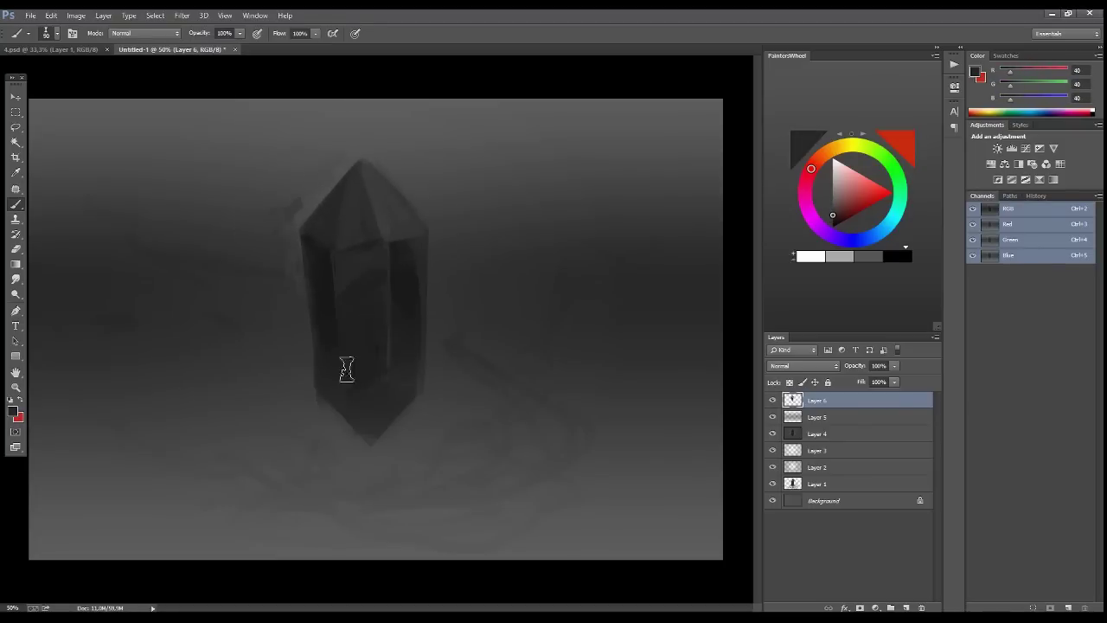
pyautogui.moveTo(309, 252); pyautogui.dragTo(315, 389)
pyautogui.keyDown('alt'); pyautogui.click(327, 430); pyautogui.keyUp('alt')
# Paint dark shadow strokes across the ground and a faint stroke in the upper-left background
pyautogui.moveTo(389, 519)
pyautogui.mouseDown()
pyautogui.moveTo(271, 494)
pyautogui.moveTo(476, 481)
pyautogui.mouseUp()
pyautogui.moveTo(416, 536); pyautogui.dragTo(485, 508)
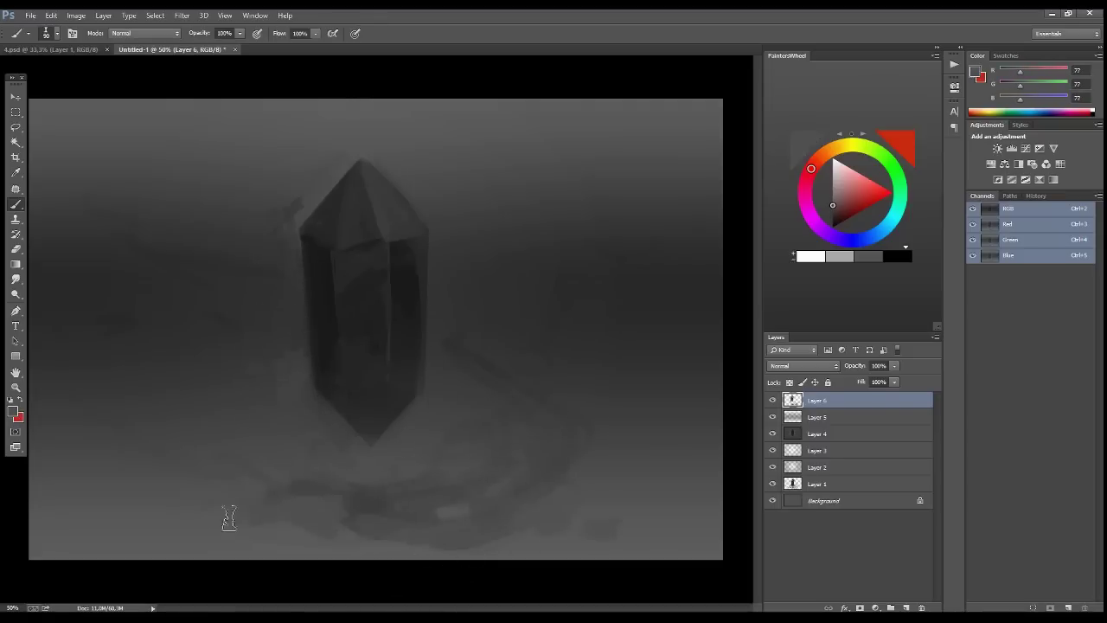
pyautogui.moveTo(228, 517); pyautogui.dragTo(351, 538)
pyautogui.keyDown('alt'); pyautogui.click(477, 394); pyautogui.keyUp('alt')
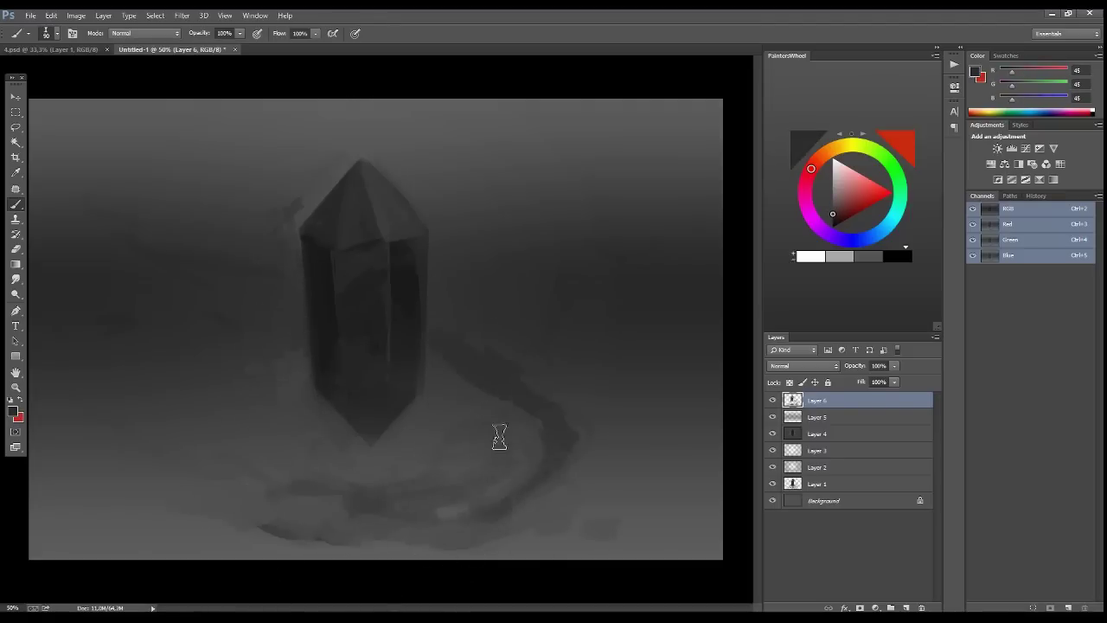
pyautogui.keyDown('alt'); pyautogui.click(292, 294); pyautogui.keyUp('alt')
pyautogui.moveTo(52, 168); pyautogui.dragTo(203, 262)
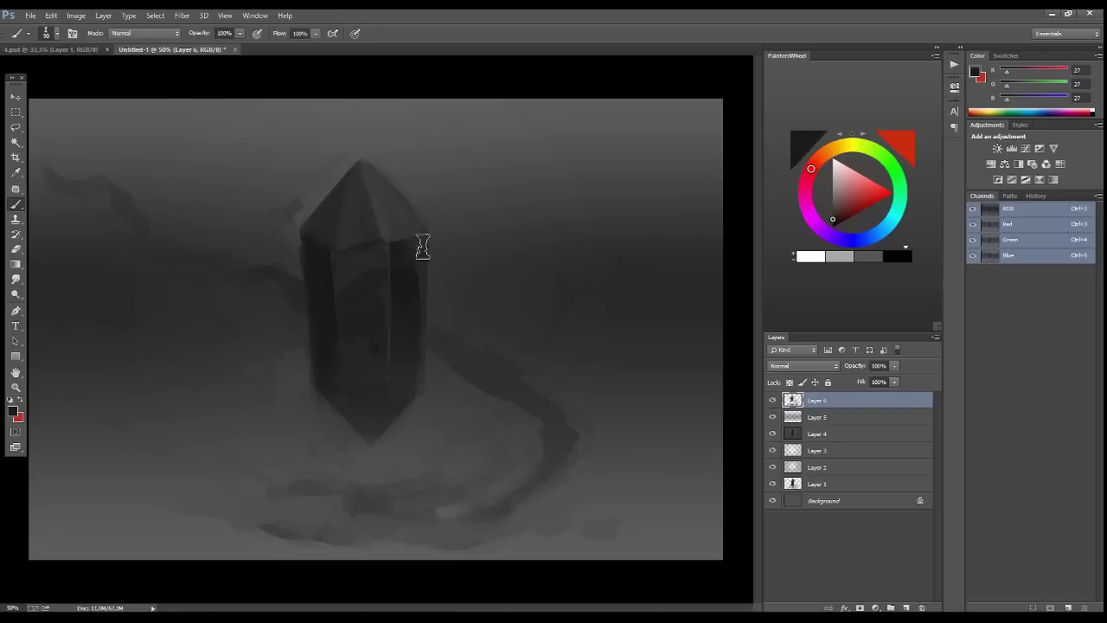
# Lighten the crystal's right edge, darken its right face, and lasso the area around it
pyautogui.keyDown('alt'); pyautogui.click(415, 296); pyautogui.keyUp('alt')
pyautogui.moveTo(423, 238)
pyautogui.mouseDown()
pyautogui.moveTo(420, 346)
pyautogui.moveTo(389, 257)
pyautogui.mouseUp()
pyautogui.keyDown('alt'); pyautogui.click(352, 257); pyautogui.keyUp('alt')
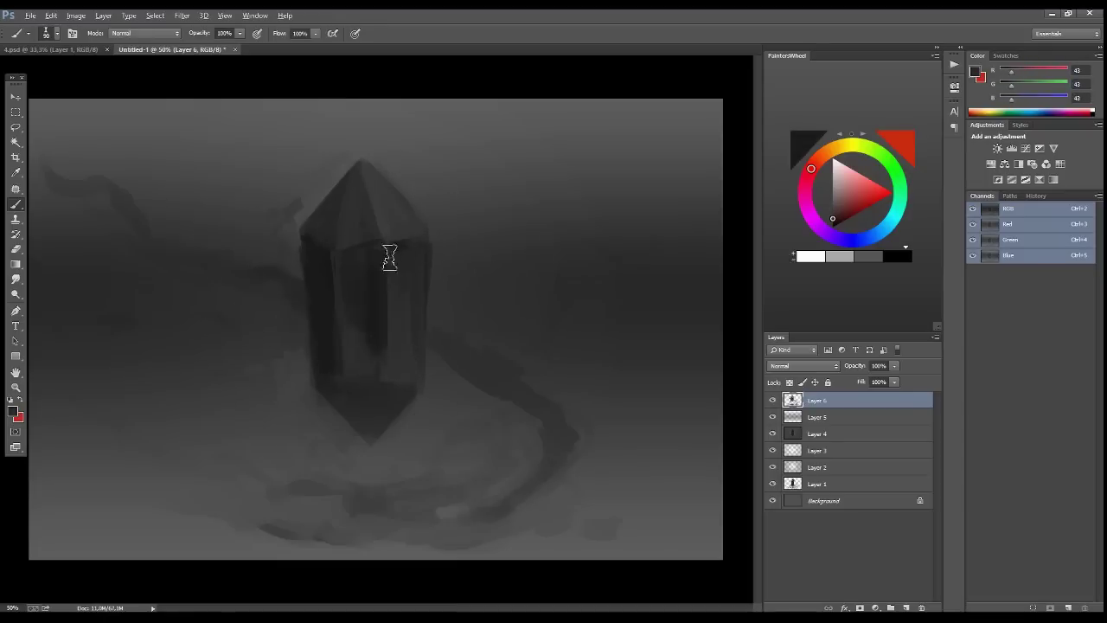
pyautogui.keyDown('alt'); pyautogui.click(402, 260); pyautogui.keyUp('alt')
pyautogui.moveTo(403, 294); pyautogui.dragTo(404, 364)
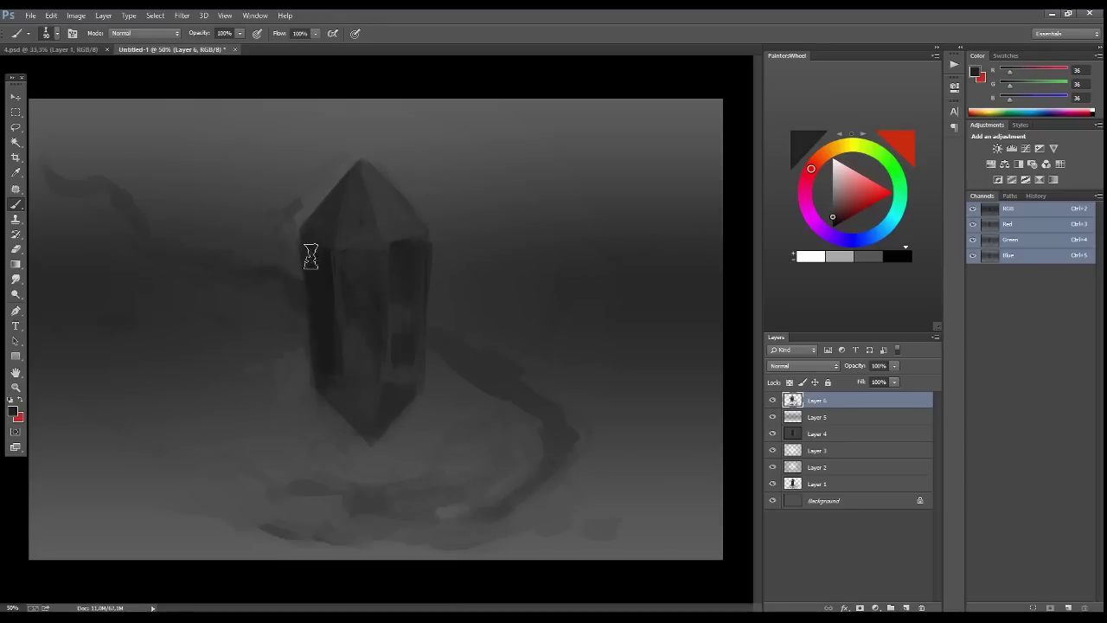
pyautogui.moveTo(268, 141); pyautogui.dragTo(482, 395)
# Copy the lassoed crystal onto its own layer, nudge it with Free Transform, and add a layer above
pyautogui.hotkey('ctrl', 'j')
pyautogui.hotkey('ctrl', 't')
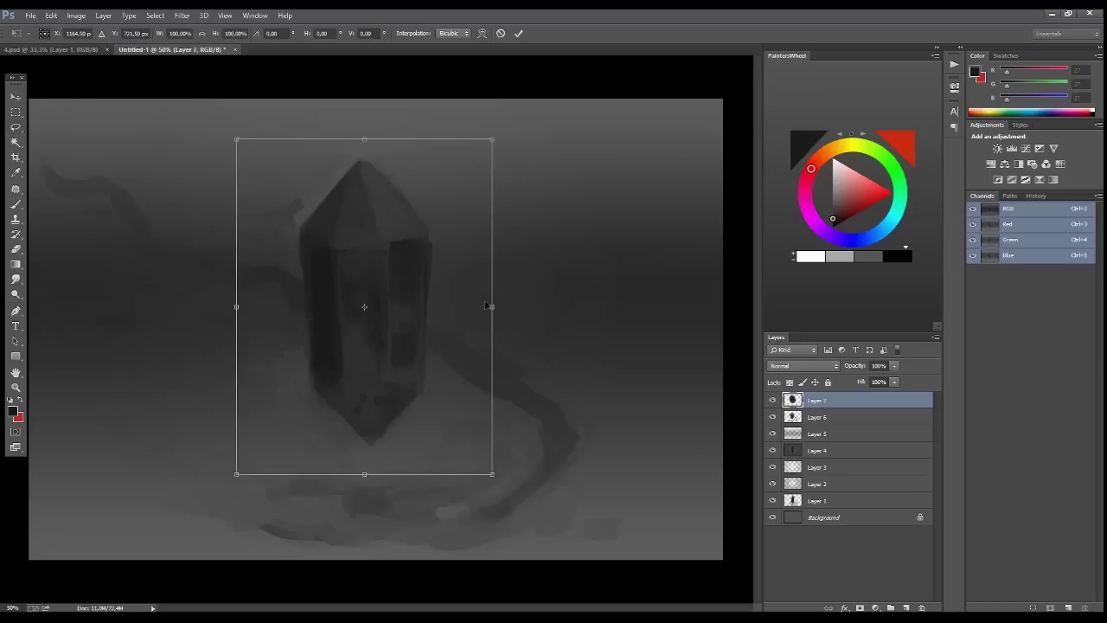
pyautogui.press('v')
pyautogui.press('Return')
pyautogui.hotkey('ctrl', 'shift', 'alt', 'n')
# Lay a purplish vertical gradient across the canvas and blend that layer with Color Dodge
pyautogui.press('b')
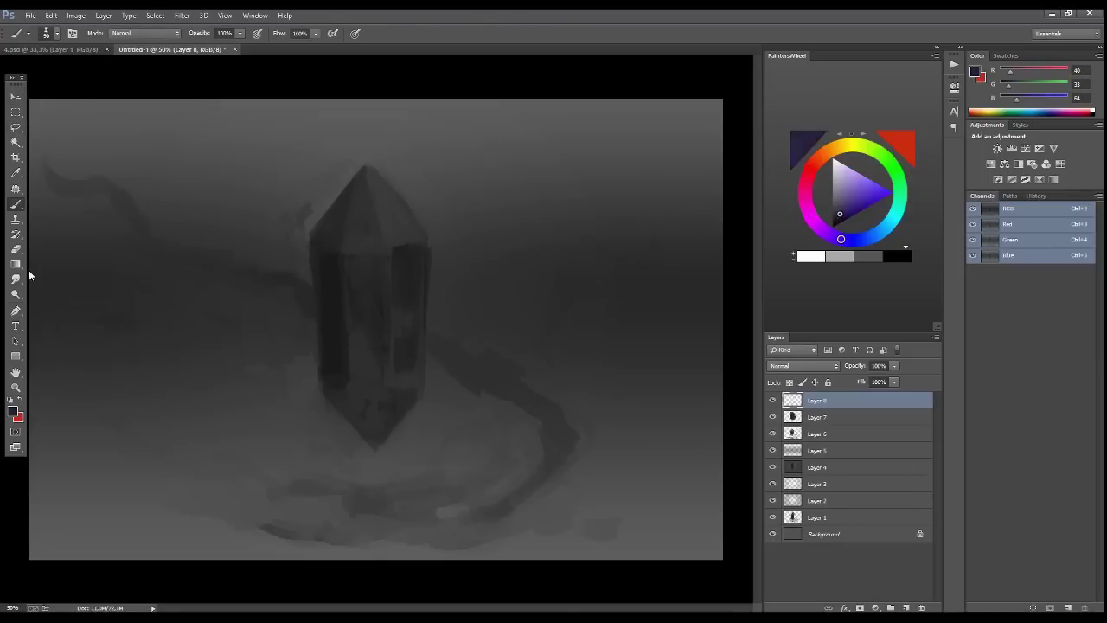
pyautogui.press('g')
pyautogui.moveTo(389, 113); pyautogui.dragTo(389, 364)
pyautogui.click(804, 365)
pyautogui.click(795, 164)
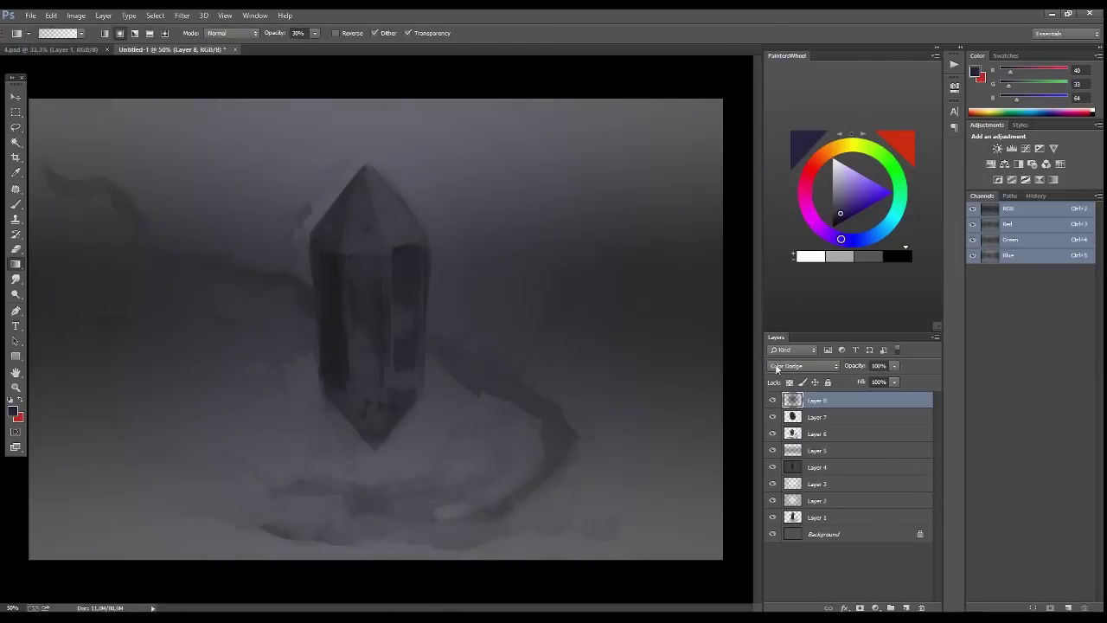
pyautogui.click(836, 223)
# On a new layer, paint a purple gradient glow set to Overlay at 48% opacity
pyautogui.hotkey('ctrl', 'shift', 'alt', 'n')
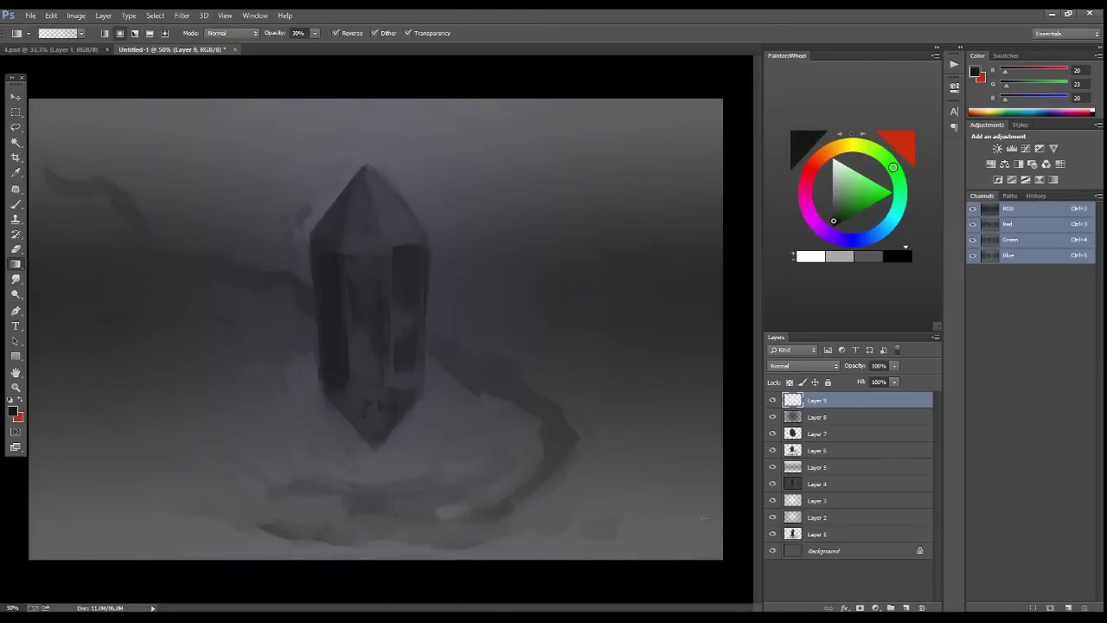
pyautogui.click(854, 239)
pyautogui.click(862, 178)
pyautogui.moveTo(370, 298); pyautogui.dragTo(370, 578)
pyautogui.click(802, 365)
pyautogui.click(788, 206)
pyautogui.moveTo(895, 365); pyautogui.dragTo(855, 384)
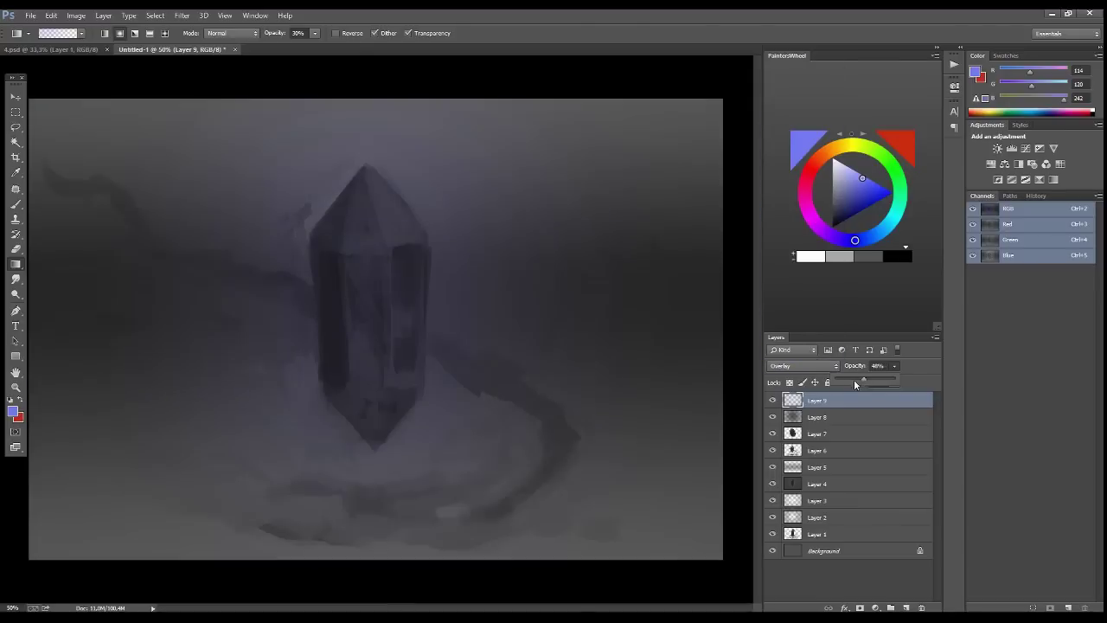
# Add a Gradient Map adjustment layer using a purple-to-teal gradient
pyautogui.click(807, 176)
pyautogui.click(837, 217)
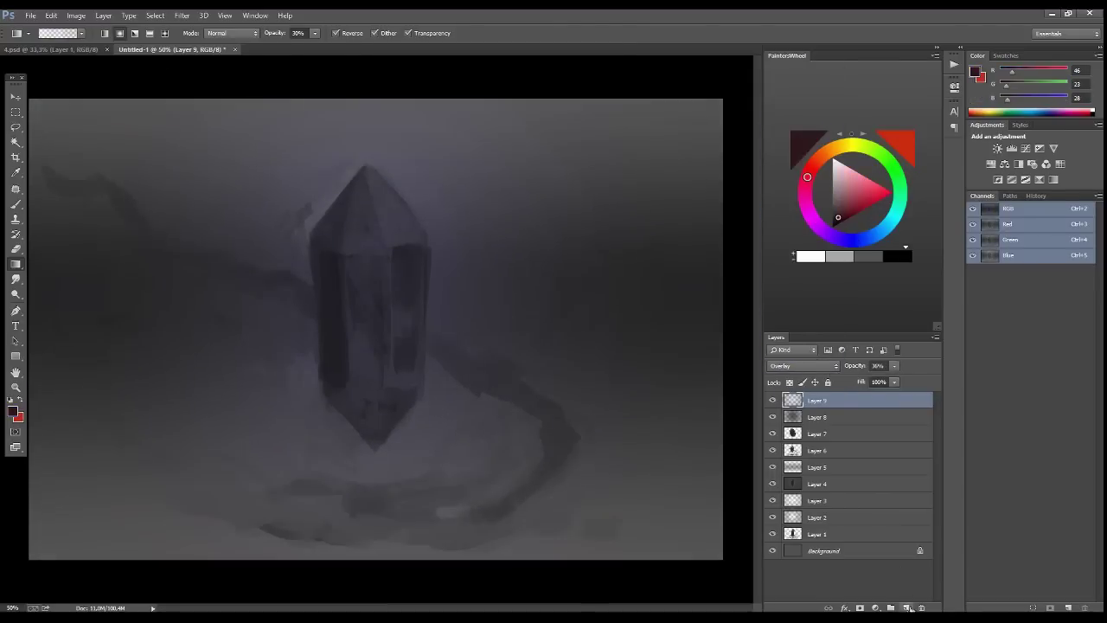
pyautogui.click(910, 608)
pyautogui.click(875, 608)
pyautogui.click(899, 554)
pyautogui.click(852, 118)
pyautogui.click(778, 328)
# Lower the Gradient Map opacity to 48% and add a new layer above it
pyautogui.click(934, 288)
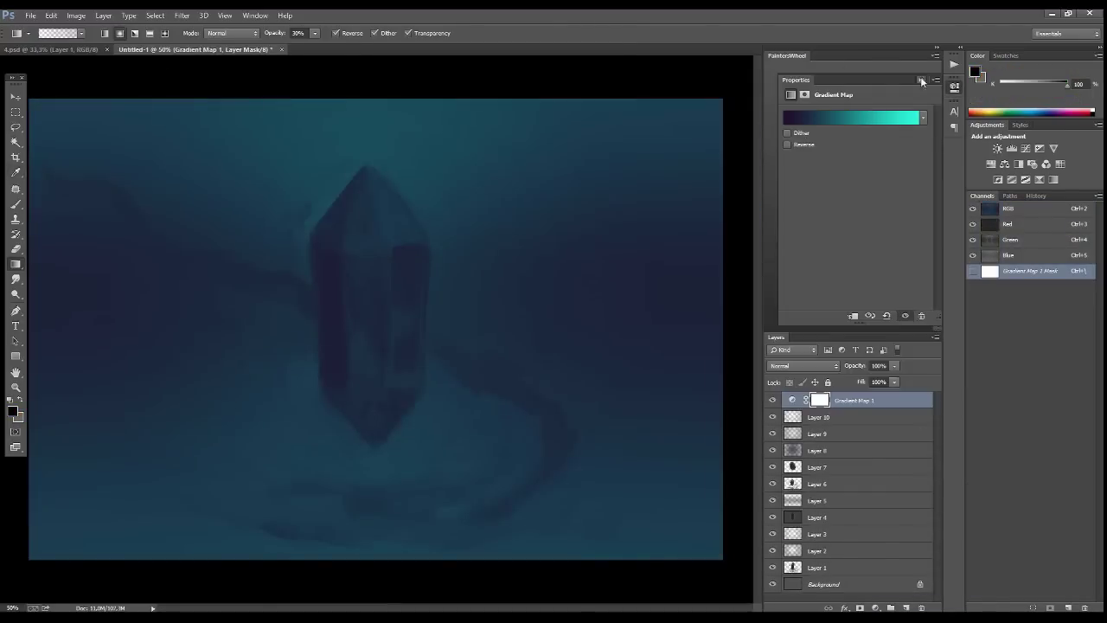
pyautogui.click(921, 79)
pyautogui.moveTo(894, 365); pyautogui.dragTo(852, 383)
pyautogui.click(905, 608)
pyautogui.press('b')
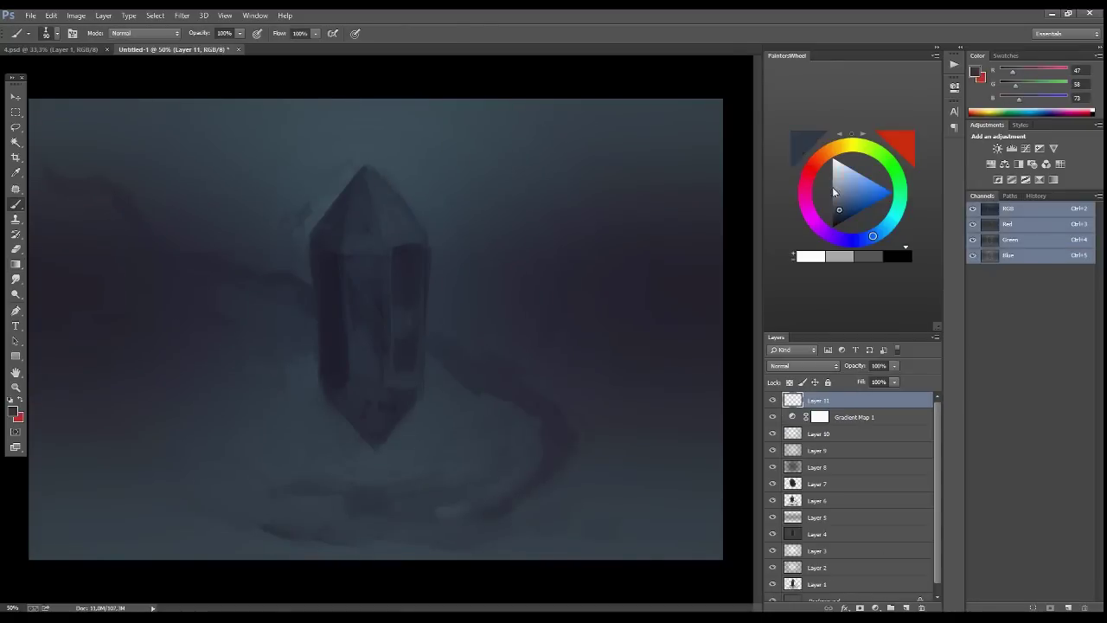
# Paint small light grey-blue highlights on the crystal's upper right
pyautogui.keyDown('alt'); pyautogui.click(390, 243); pyautogui.keyUp('alt')
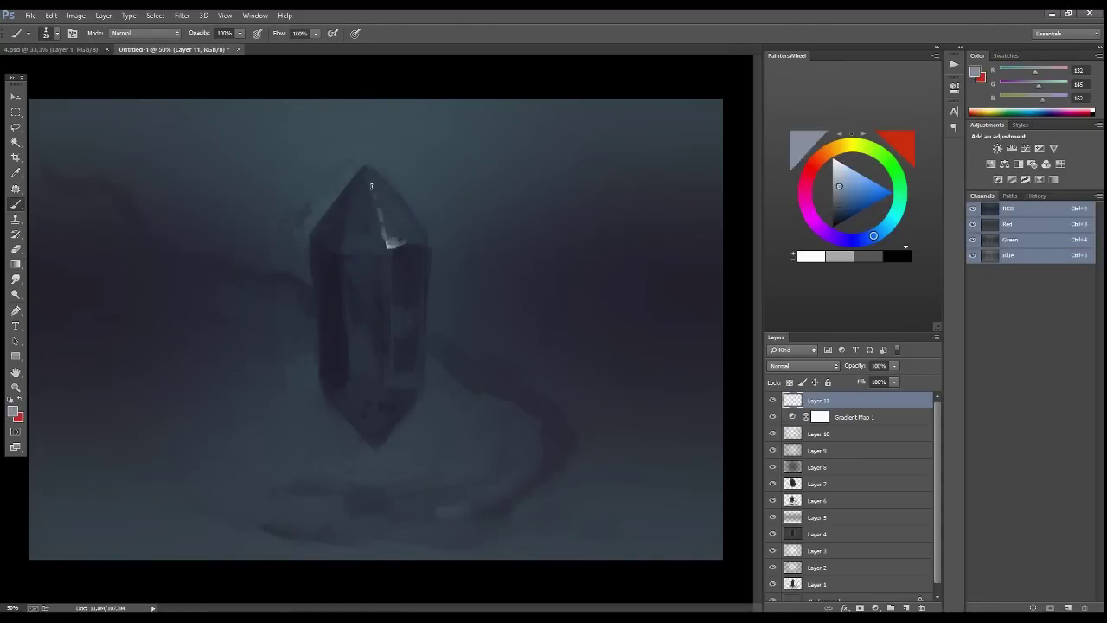
pyautogui.keyDown('alt'); pyautogui.click(397, 236); pyautogui.keyUp('alt')
pyautogui.keyDown('alt'); pyautogui.click(390, 243); pyautogui.keyUp('alt')
pyautogui.moveTo(389, 248); pyautogui.dragTo(390, 262)
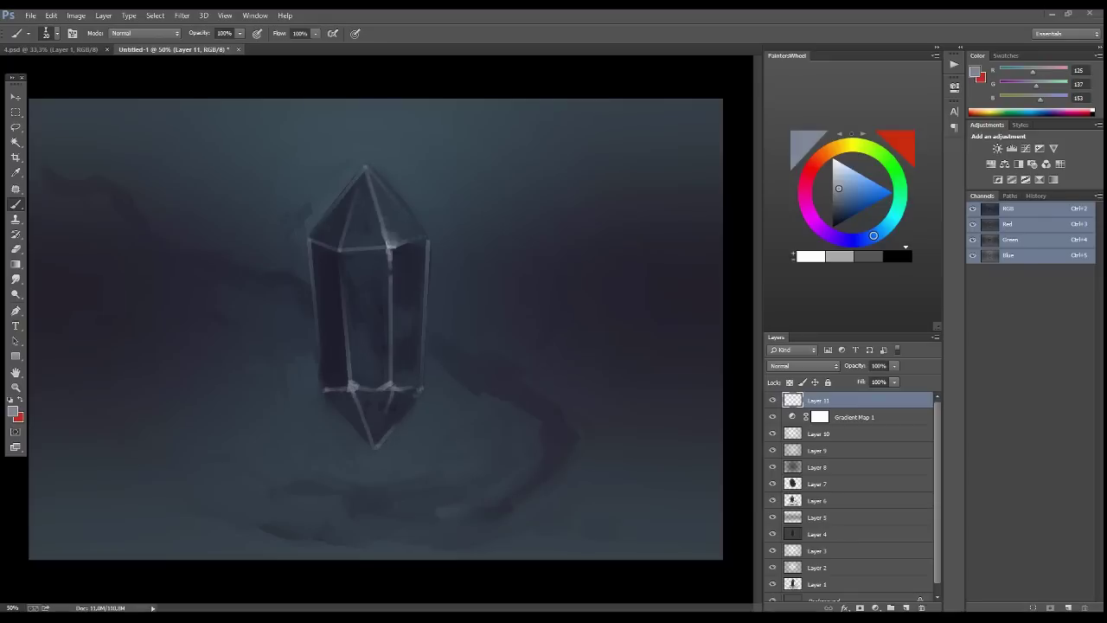
pyautogui.keyDown('alt'); pyautogui.click(424, 222); pyautogui.keyUp('alt')
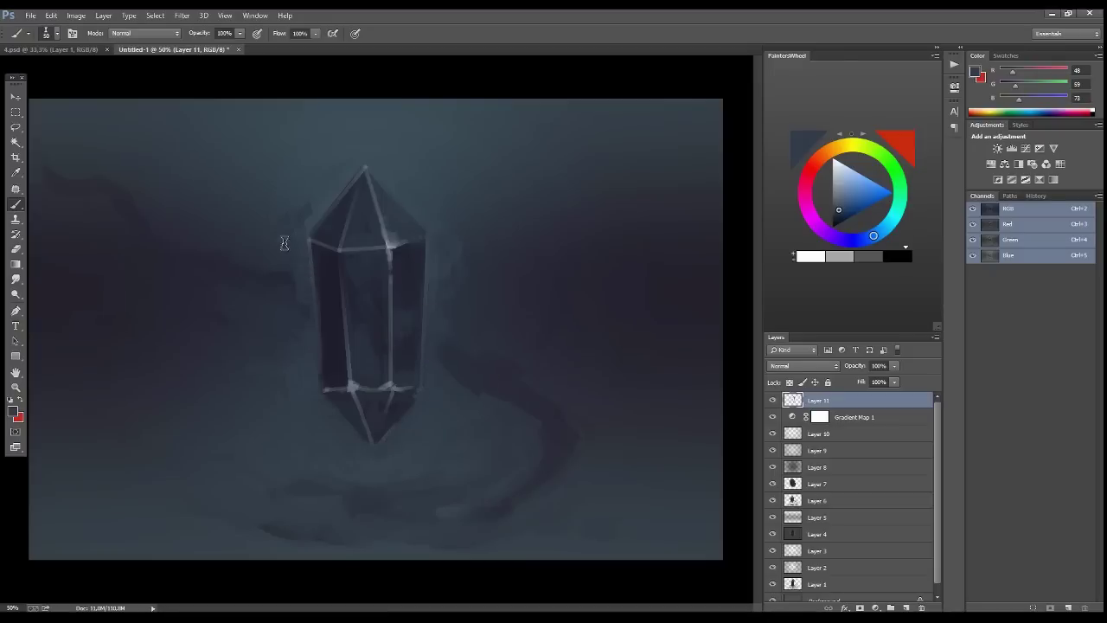
pyautogui.keyDown('alt'); pyautogui.click(389, 240); pyautogui.keyUp('alt')
# Highlight the crystal's upper edge and centre, then darken its left face with sampled blue-grey
pyautogui.moveTo(357, 251)
pyautogui.mouseDown()
pyautogui.moveTo(390, 253)
pyautogui.moveTo(383, 380)
pyautogui.mouseUp()
pyautogui.keyDown('alt'); pyautogui.click(348, 385); pyautogui.keyUp('alt')
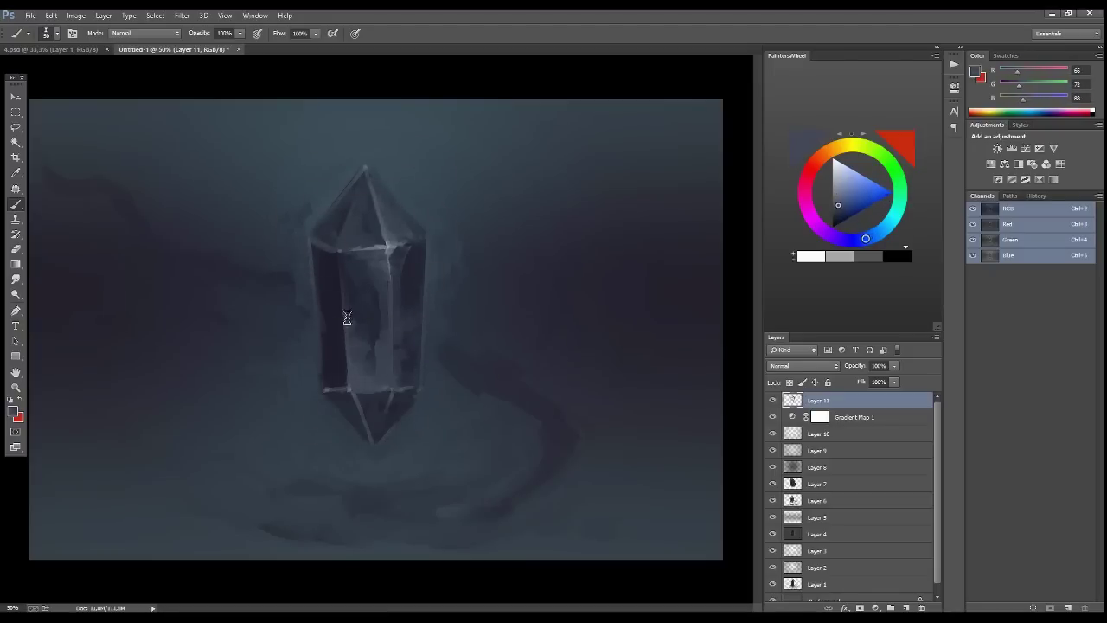
pyautogui.moveTo(350, 316); pyautogui.dragTo(386, 351)
pyautogui.keyDown('alt'); pyautogui.click(381, 363); pyautogui.keyUp('alt')
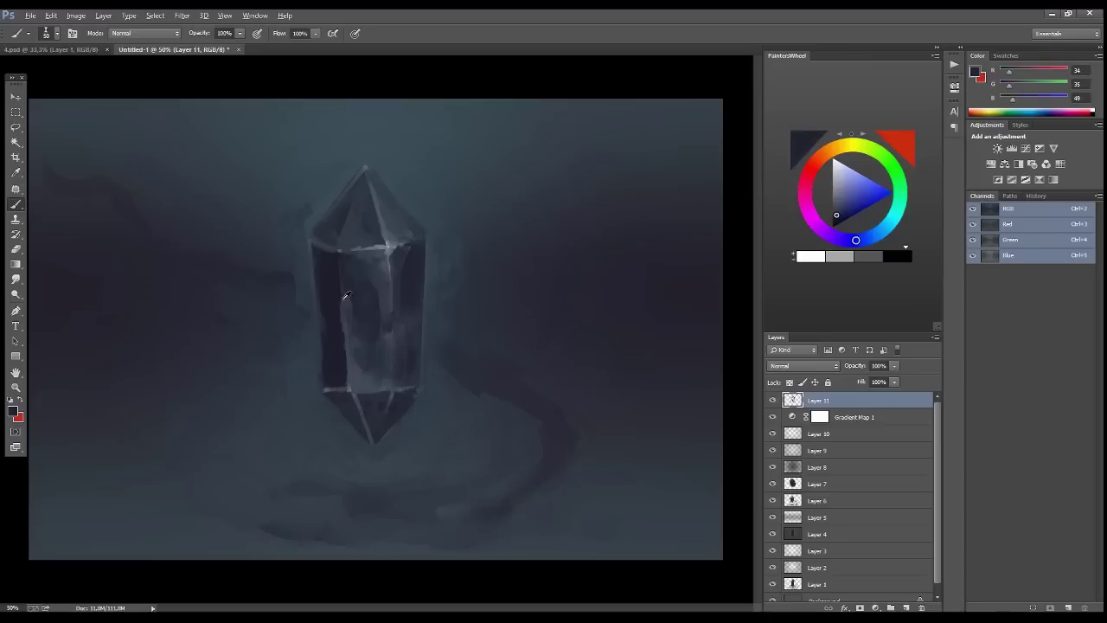
pyautogui.moveTo(328, 251); pyautogui.dragTo(340, 376)
pyautogui.keyDown('alt'); pyautogui.click(348, 405); pyautogui.keyUp('alt')
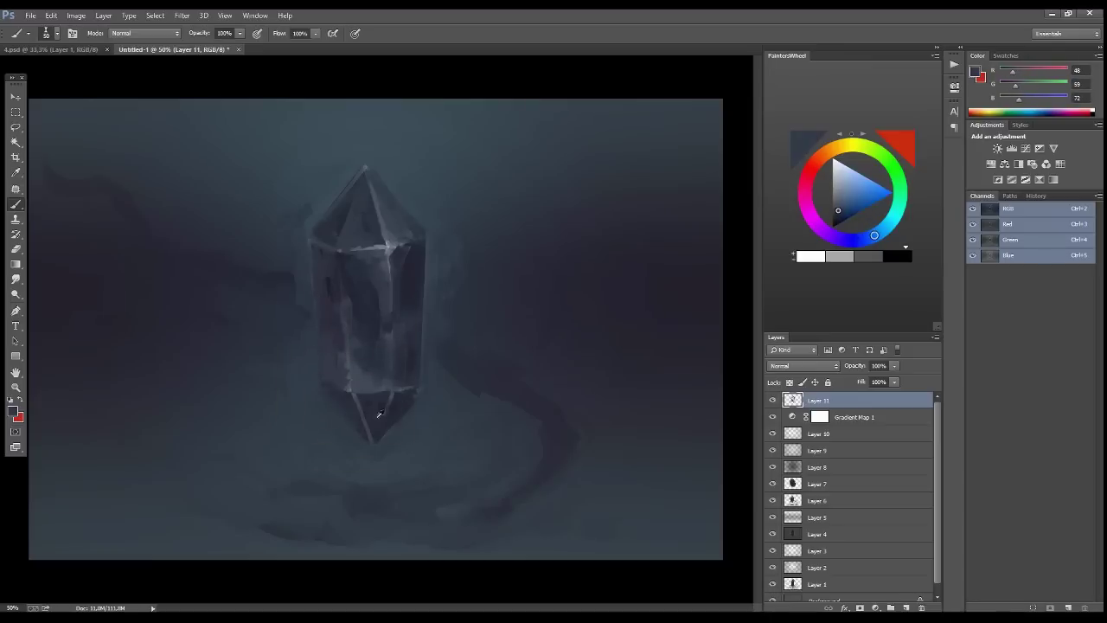
pyautogui.keyDown('alt'); pyautogui.click(346, 395); pyautogui.keyUp('alt')
# Copy the selection onto a new layer and apply Motion Blur at angle 0, distance 50 pixels
pyautogui.press('l')
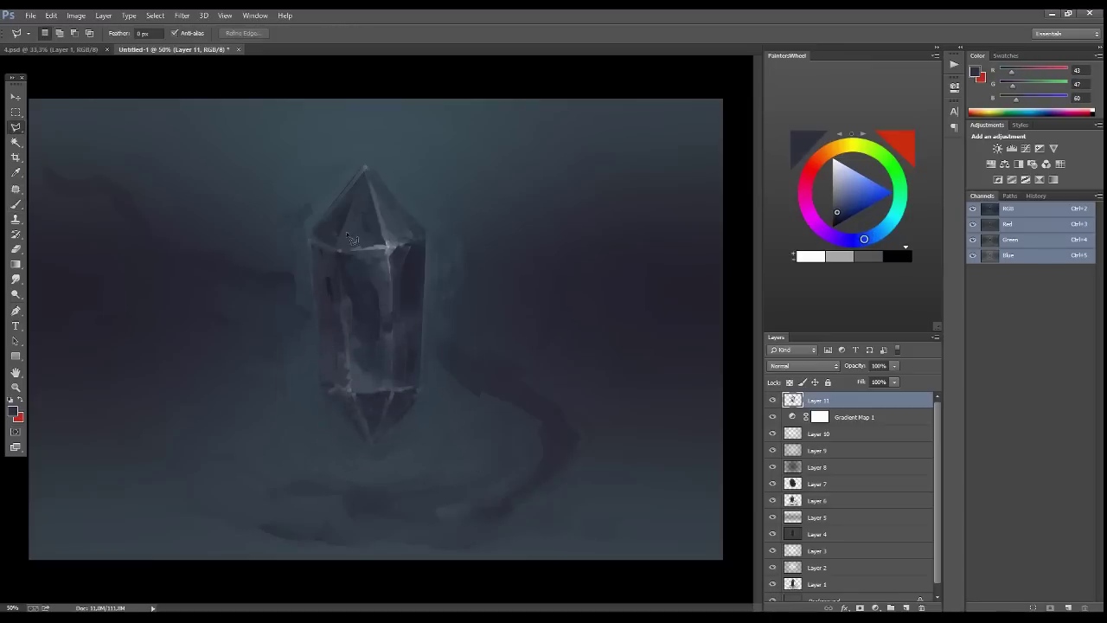
pyautogui.click(51, 14)
pyautogui.click(69, 111)
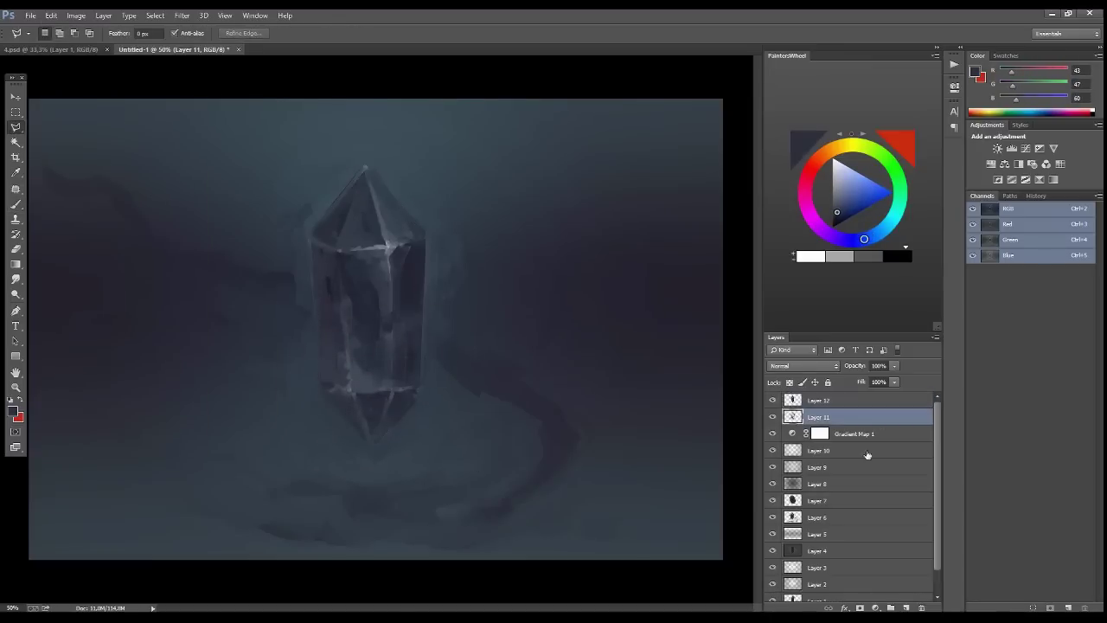
pyautogui.hotkey('ctrl', 'alt', 'f')
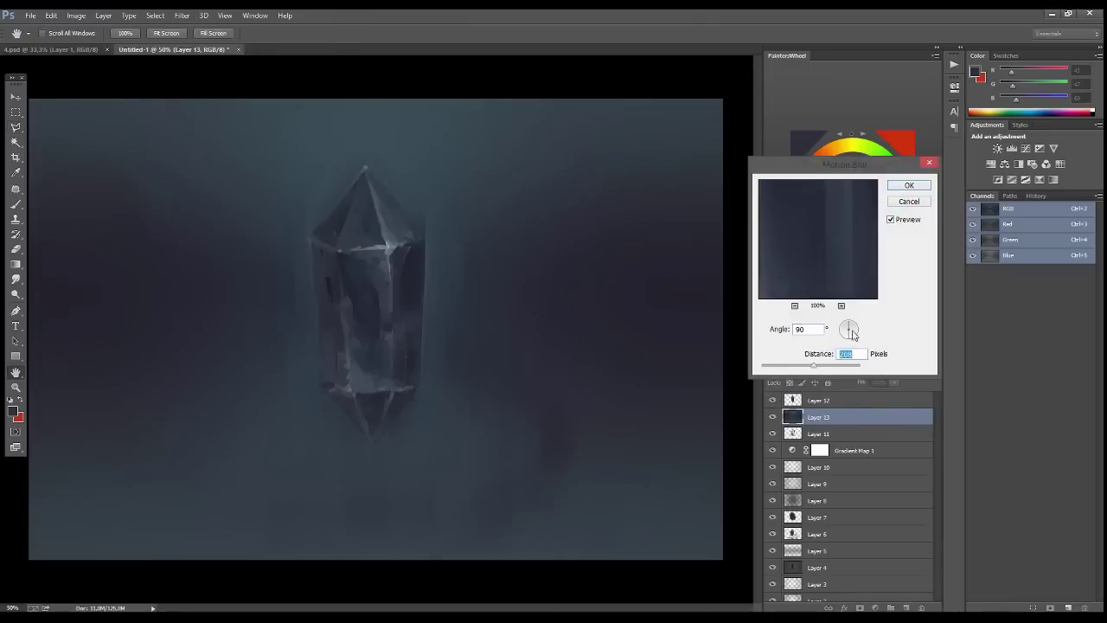
pyautogui.moveTo(851, 334); pyautogui.dragTo(857, 329)
pyautogui.moveTo(813, 365); pyautogui.dragTo(792, 367)
pyautogui.press('Return')
# Lay vertical and horizontal background gradients on two new layers
pyautogui.hotkey('ctrl', 'shift', 'alt', 'n')
pyautogui.press('g')
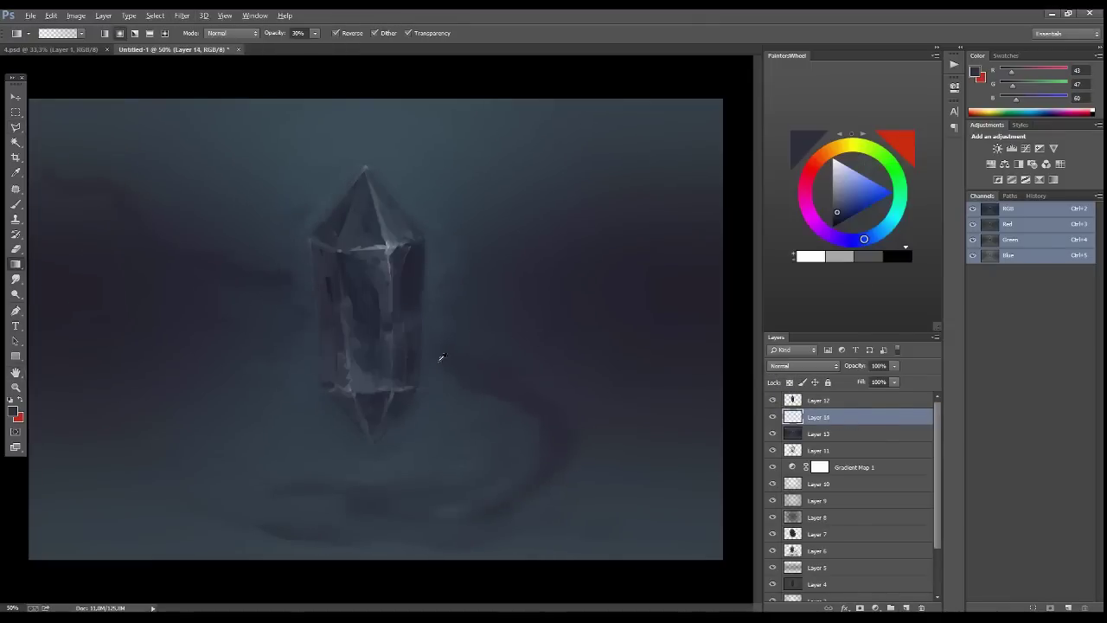
pyautogui.moveTo(372, 309); pyautogui.dragTo(360, 469)
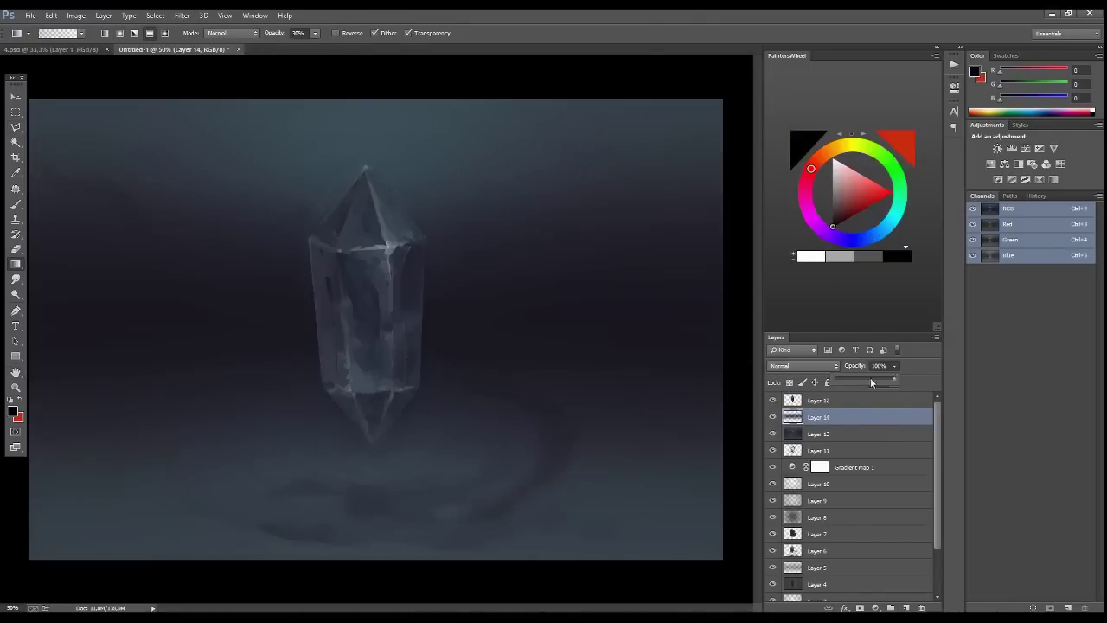
pyautogui.hotkey('ctrl', 'shift', 'alt', 'n')
pyautogui.keyDown('alt'); pyautogui.click(394, 304); pyautogui.keyUp('alt')
pyautogui.moveTo(394, 303); pyautogui.dragTo(502, 309)
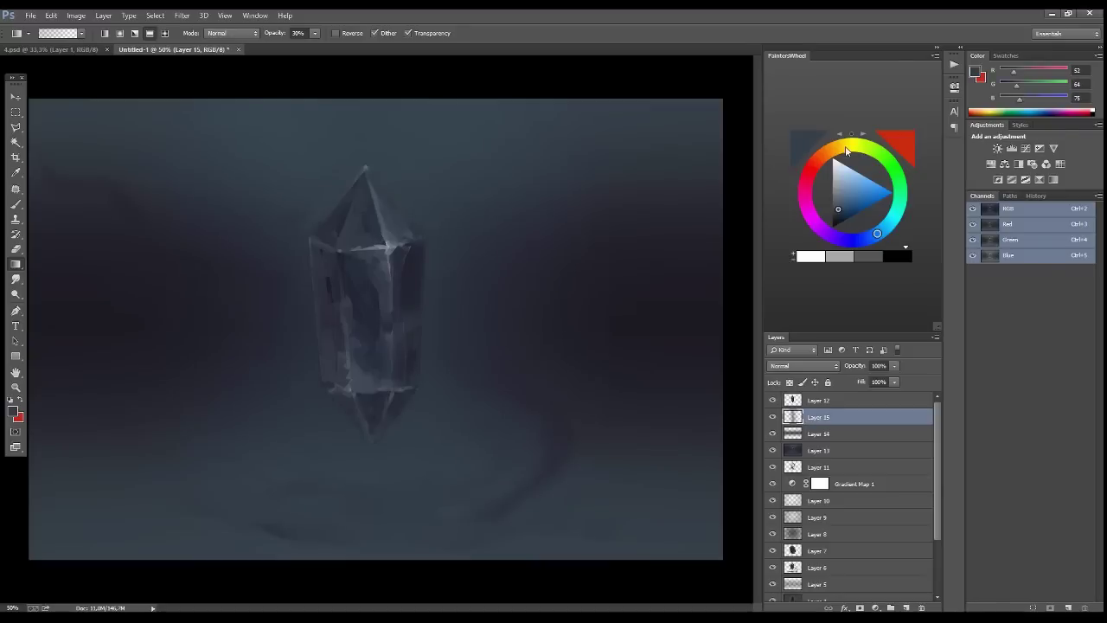
# Brighten the lower canvas with a blue-purple gradient and turn the greenish top dark grey
pyautogui.moveTo(846, 151); pyautogui.dragTo(822, 229)
pyautogui.click(835, 193)
pyautogui.moveTo(406, 553); pyautogui.dragTo(431, 239)
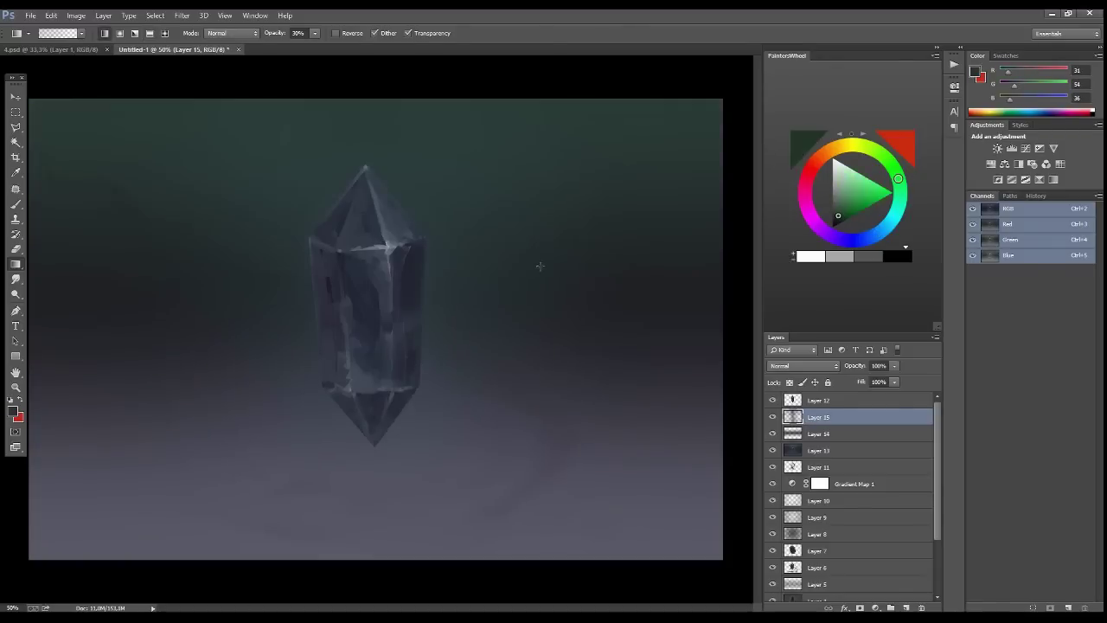
pyautogui.moveTo(539, 267); pyautogui.dragTo(519, 217)
pyautogui.keyDown('alt'); pyautogui.click(534, 289); pyautogui.keyUp('alt')
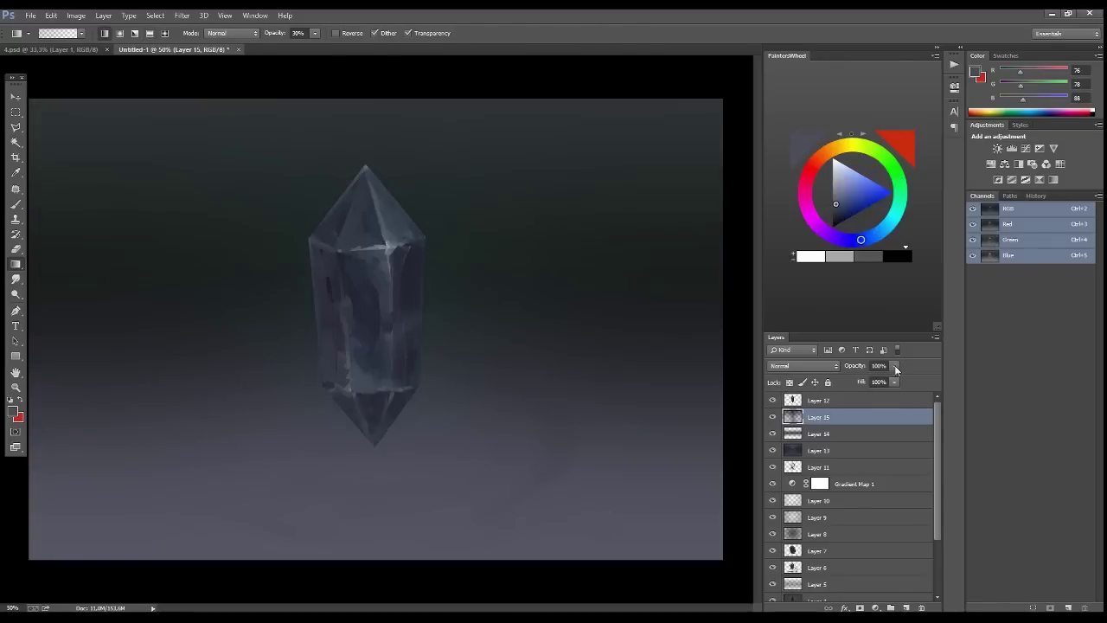
# Scale the crystal on Layer 12 slightly with Free Transform
pyautogui.click(865, 400)
pyautogui.press('v')
pyautogui.hotkey('ctrl', 't')
pyautogui.moveTo(320, 156); pyautogui.dragTo(389, 155)
# Commit the crystal's new size and add a layer below it with a dark grey colour
pyautogui.press('Return')
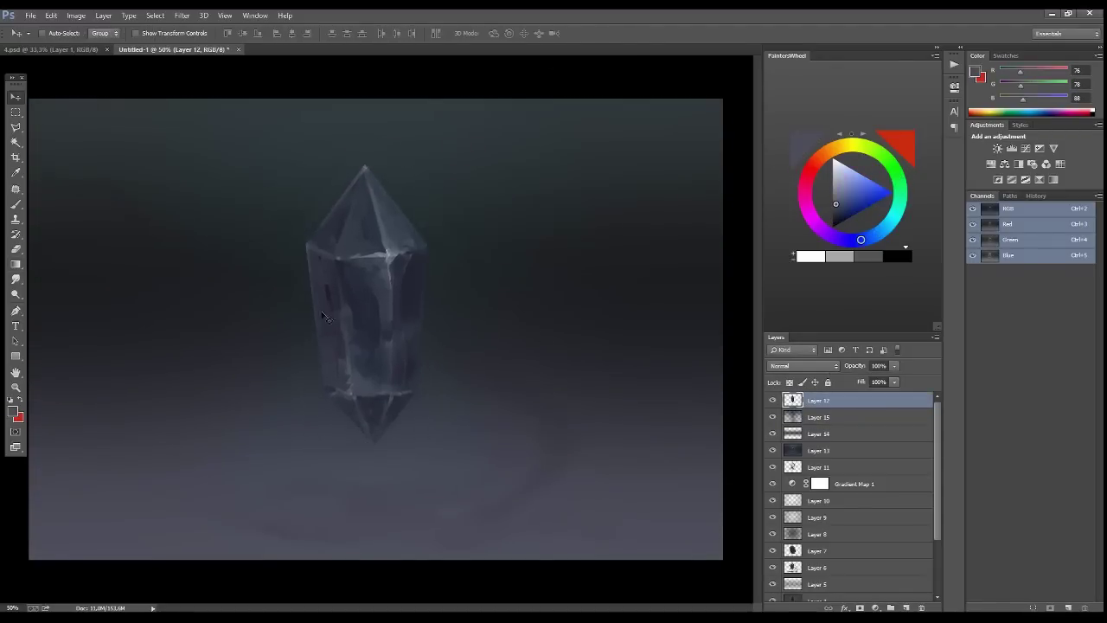
pyautogui.keyDown('ctrl'); pyautogui.click(905, 607); pyautogui.keyUp('ctrl')
pyautogui.press('g')
pyautogui.keyDown('alt'); pyautogui.click(364, 238); pyautogui.keyUp('alt')
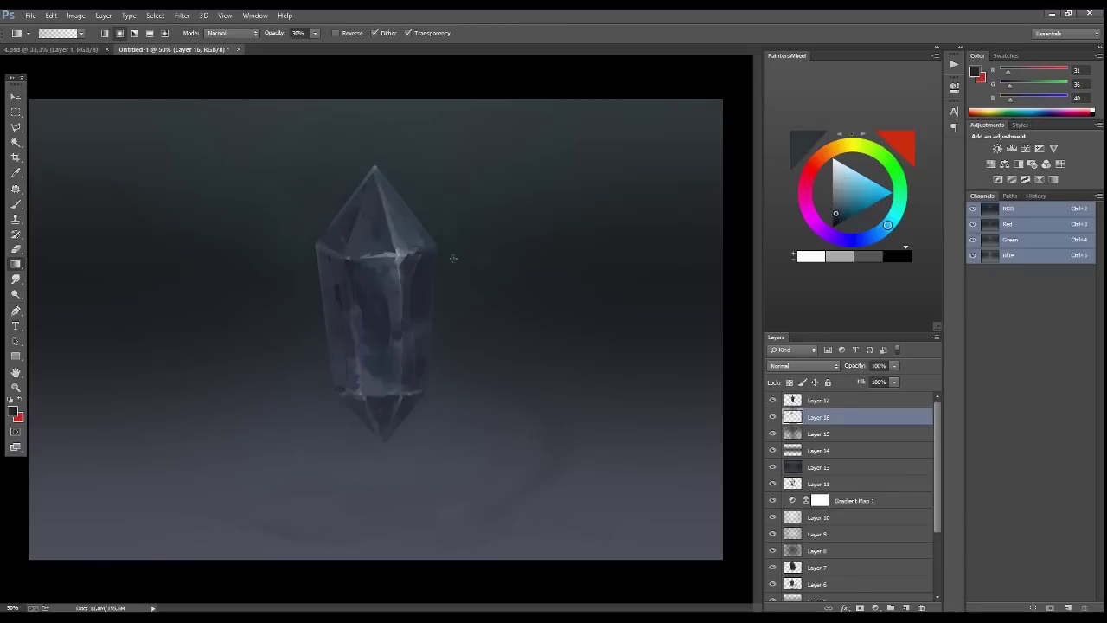
# Paint a dark shadow below the crystal and squash it into a flat oval
pyautogui.hotkey('ctrl', 'shift', 'alt', 'n')
pyautogui.click(383, 507)
pyautogui.hotkey('ctrl', 't')
pyautogui.moveTo(397, 507); pyautogui.dragTo(599, 507)
pyautogui.moveTo(385, 468); pyautogui.dragTo(380, 473)
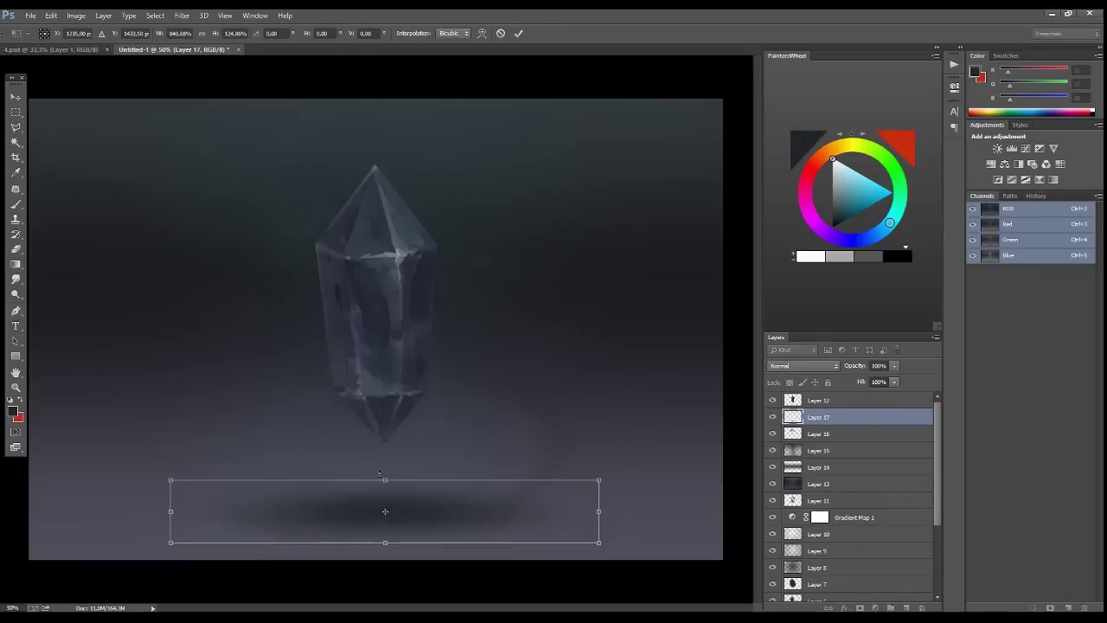
pyautogui.press('Return')
# Duplicate the shadow, shrink the copy, and set its opacity to 51%
pyautogui.hotkey('ctrl', 'j')
pyautogui.hotkey('ctrl', 't')
pyautogui.press('Return')
pyautogui.press('5')
pyautogui.press('1')
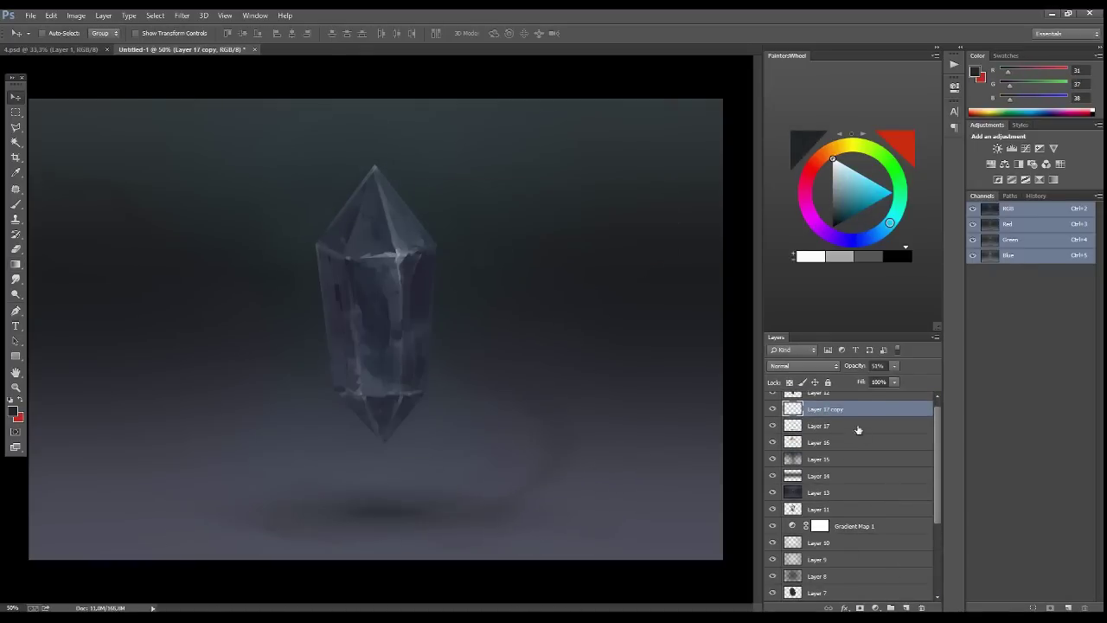
pyautogui.scroll(1, 858, 429)
# Fill the crystal's outline with a white-to-dark gradient on a new layer, duplicated at 25% opacity
pyautogui.click(830, 400)
pyautogui.keyDown('ctrl'); pyautogui.click(792, 400); pyautogui.keyUp('ctrl')
pyautogui.hotkey('ctrl', 'shift', 'alt', 'n')
pyautogui.press('g')
pyautogui.moveTo(375, 182); pyautogui.dragTo(381, 398)
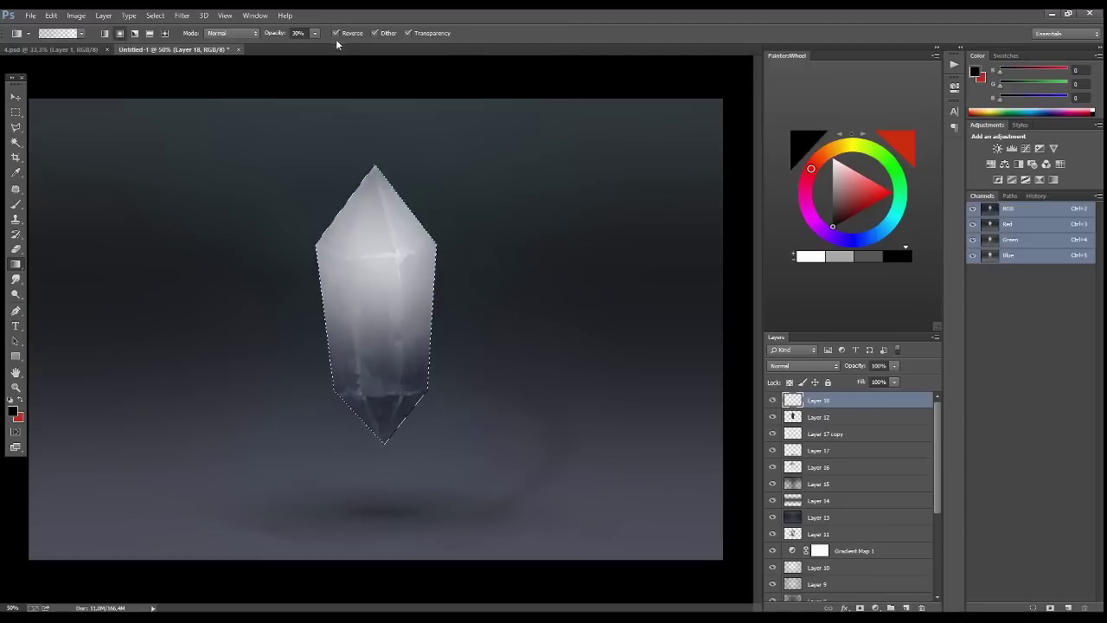
pyautogui.hotkey('ctrl', 'd')
pyautogui.hotkey('ctrl', 'j')
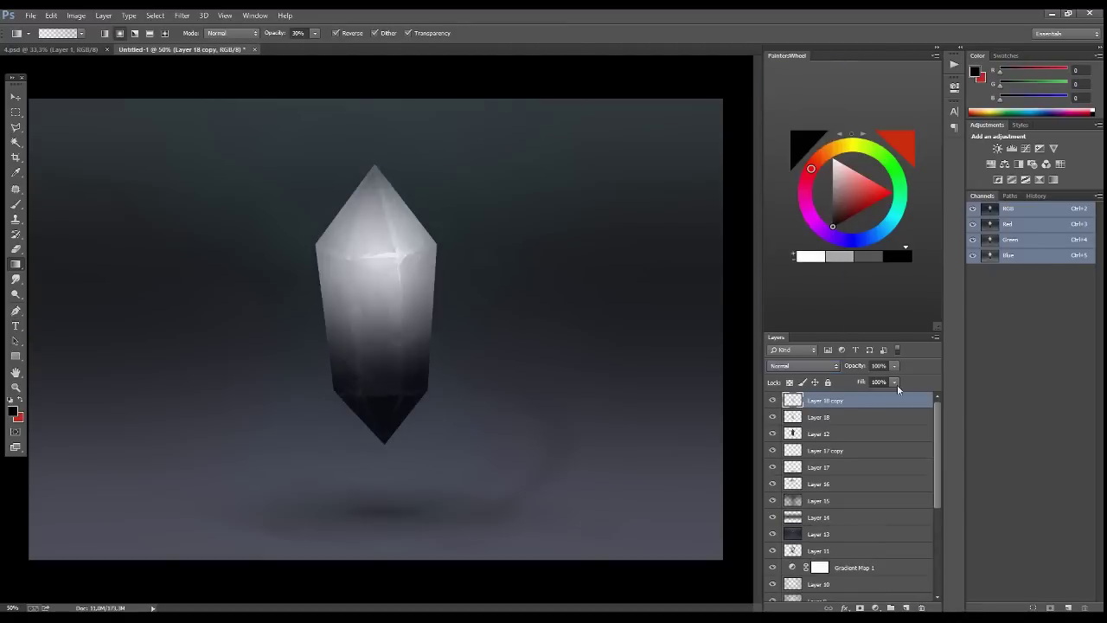
pyautogui.moveTo(894, 365); pyautogui.dragTo(841, 390)
# Merge the visible crystal layers into a new layer and narrow the crystal slightly
pyautogui.hotkey('ctrl', 'alt', 'e')
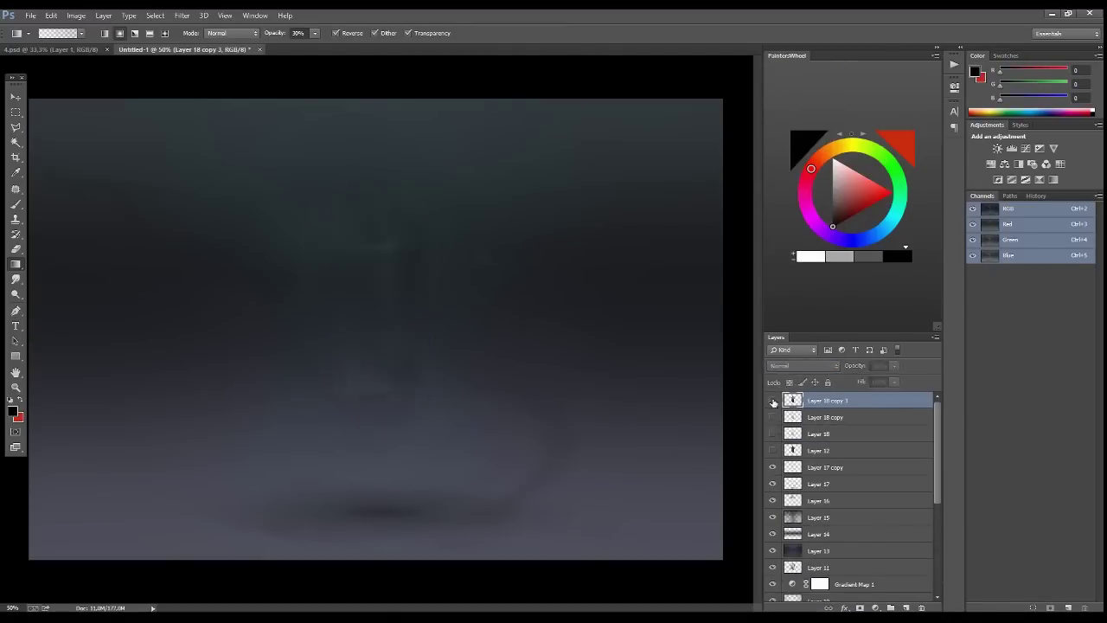
pyautogui.hotkey('ctrl', 't')
pyautogui.moveTo(436, 444); pyautogui.dragTo(433, 445)
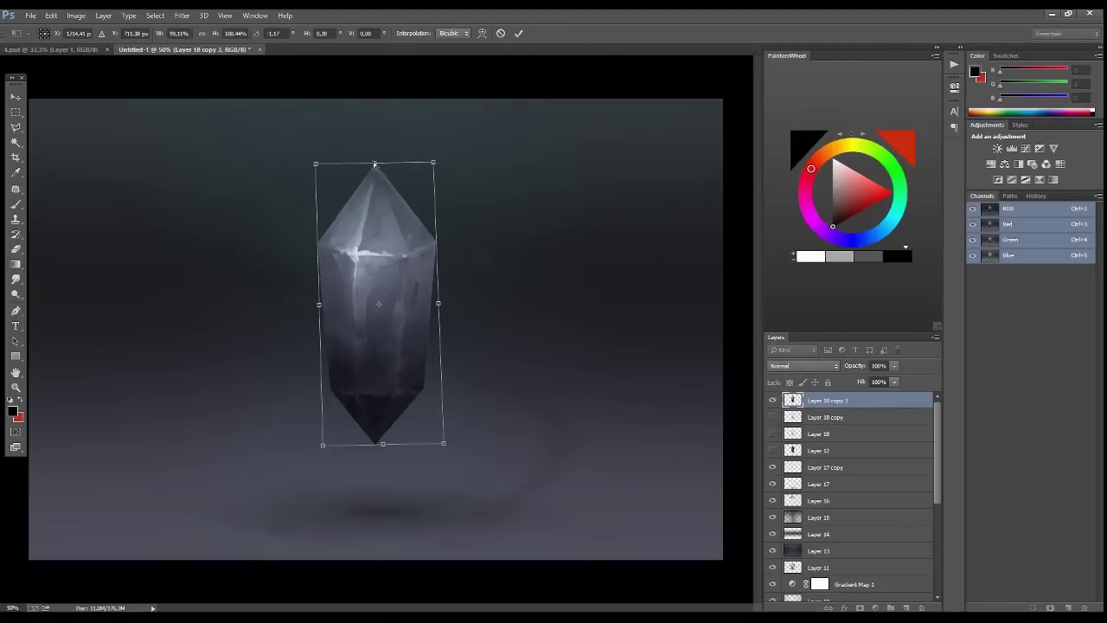
pyautogui.press('Return')
pyautogui.hotkey('ctrl', 'a')
pyautogui.hotkey('ctrl', 'd')
# Skew the crystal's bottom tip to the left and reshape it with a Warp transform
pyautogui.hotkey('ctrl', 't')
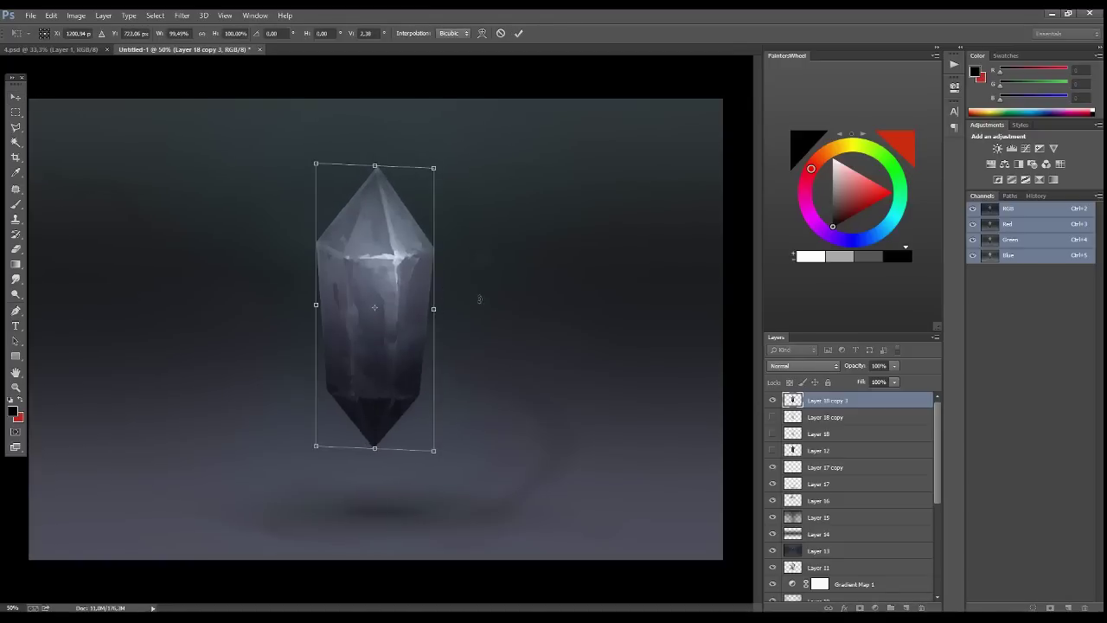
pyautogui.moveTo(373, 446); pyautogui.dragTo(362, 446)
pyautogui.press('Return')
pyautogui.hotkey('ctrl', 't')
pyautogui.press('Return')
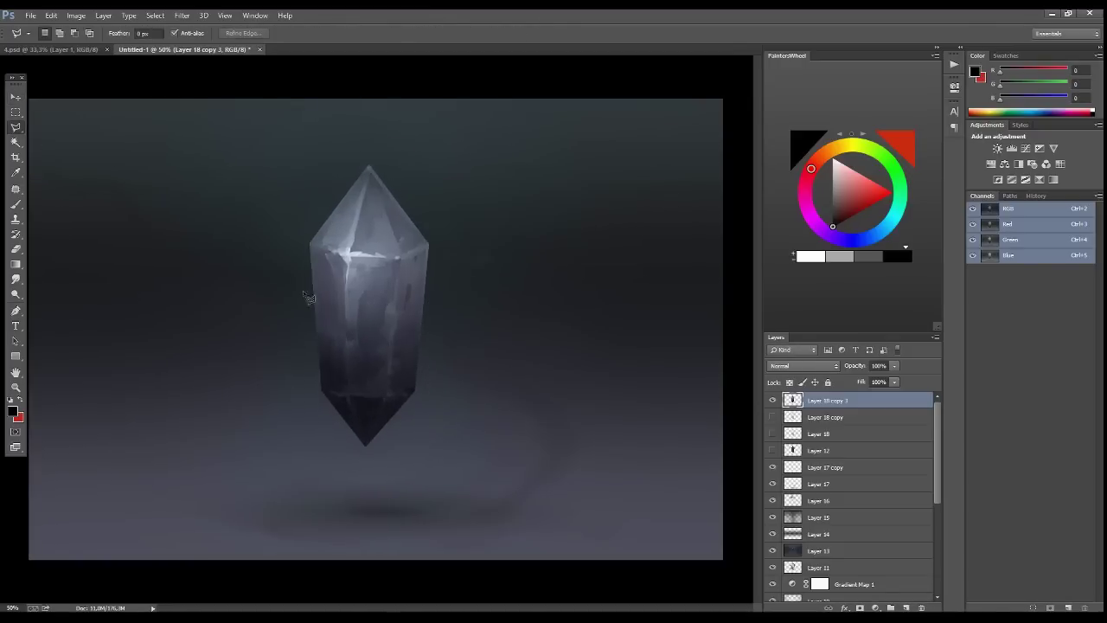
pyautogui.click(51, 15)
pyautogui.click(227, 316)
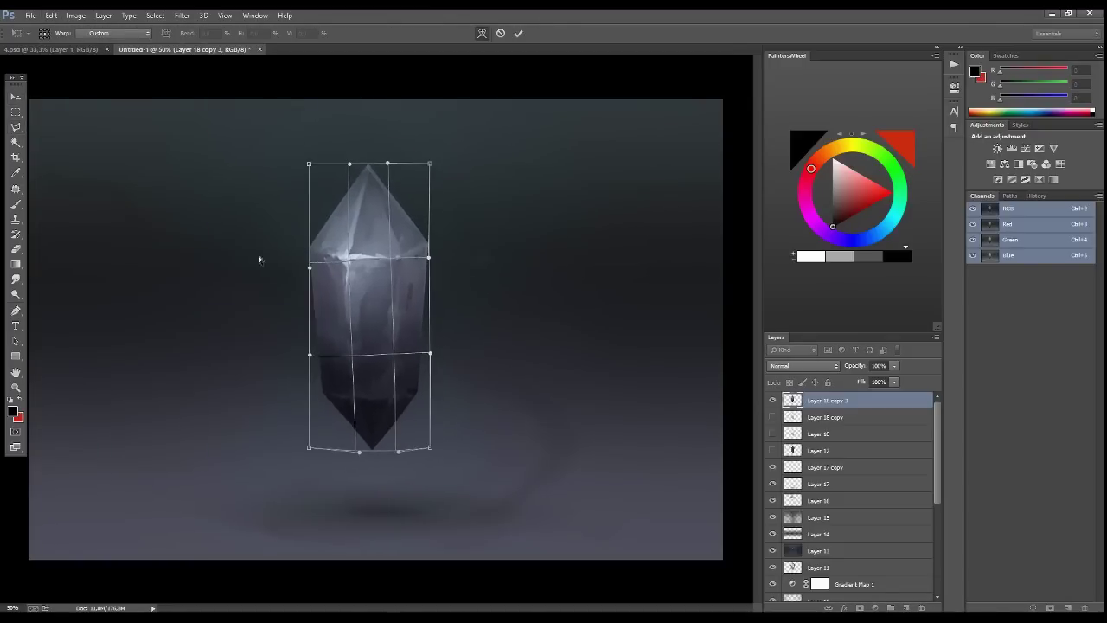
pyautogui.press('Return')
# Paint dark and lighter blue-grey strokes down the crystal's left face and lighten its bottom band
pyautogui.press('b')
pyautogui.keyDown('alt'); pyautogui.click(345, 399); pyautogui.keyUp('alt')
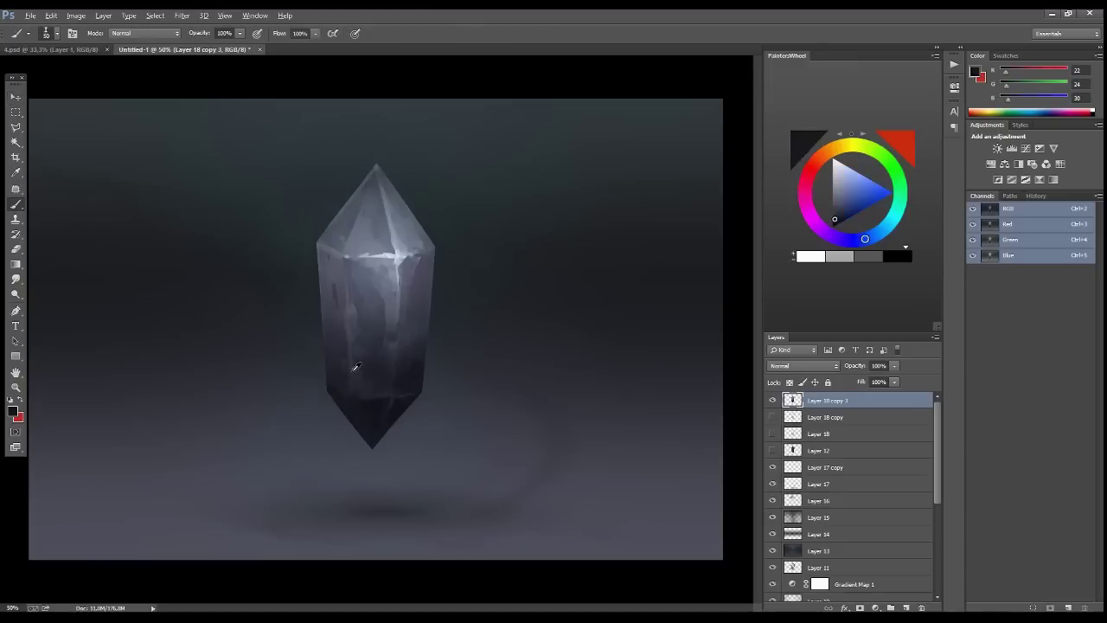
pyautogui.moveTo(361, 281)
pyautogui.mouseDown()
pyautogui.moveTo(354, 393)
pyautogui.moveTo(357, 346)
pyautogui.mouseUp()
pyautogui.moveTo(377, 271)
pyautogui.mouseDown()
pyautogui.moveTo(395, 383)
pyautogui.moveTo(365, 371)
pyautogui.moveTo(361, 285)
pyautogui.moveTo(389, 394)
pyautogui.mouseUp()
pyautogui.keyDown('alt'); pyautogui.click(406, 387); pyautogui.keyUp('alt')
pyautogui.keyDown('alt'); pyautogui.click(380, 390); pyautogui.keyUp('alt')
# Discard a lasso outline at the lower-left edge and resample dark tones from the crystal
pyautogui.press('l')
pyautogui.click(326, 386)
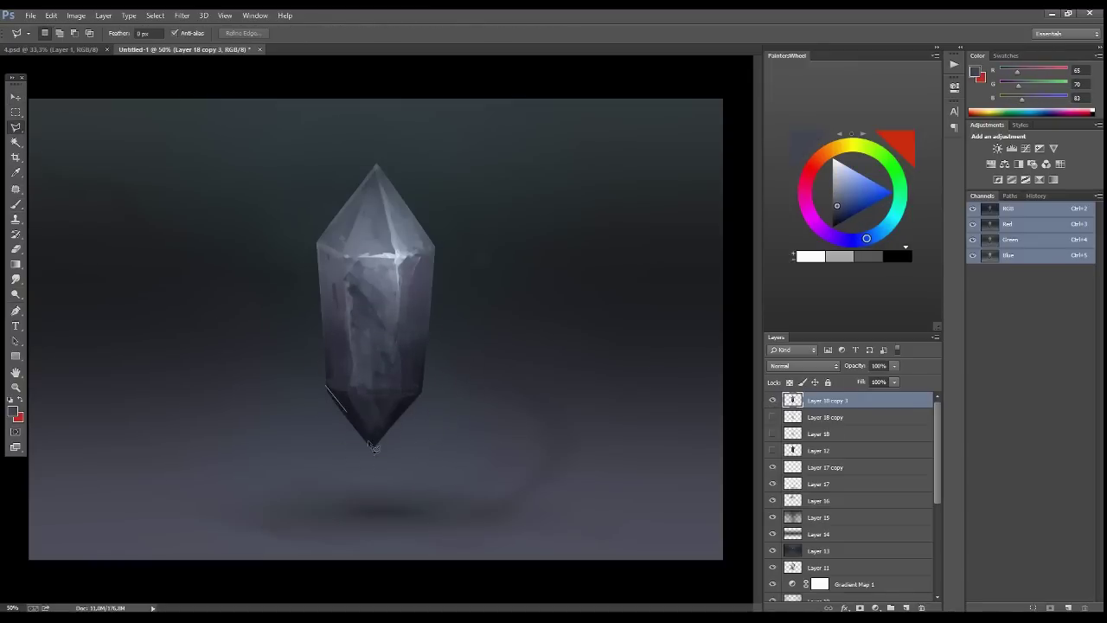
pyautogui.press('Escape')
pyautogui.press('b')
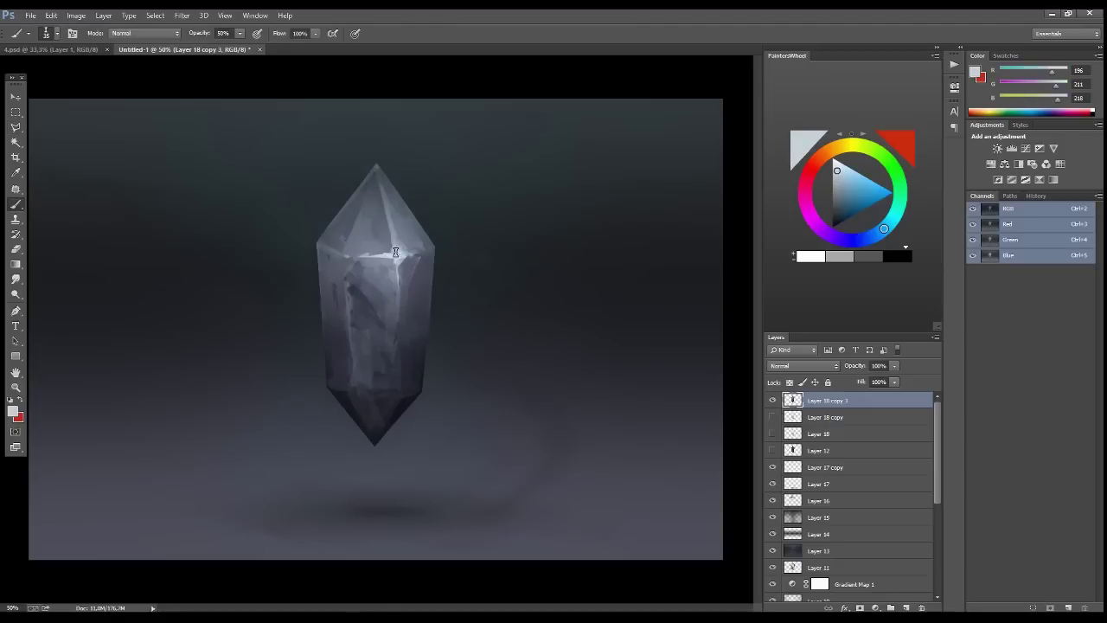
pyautogui.keyDown('alt'); pyautogui.click(350, 370); pyautogui.keyUp('alt')
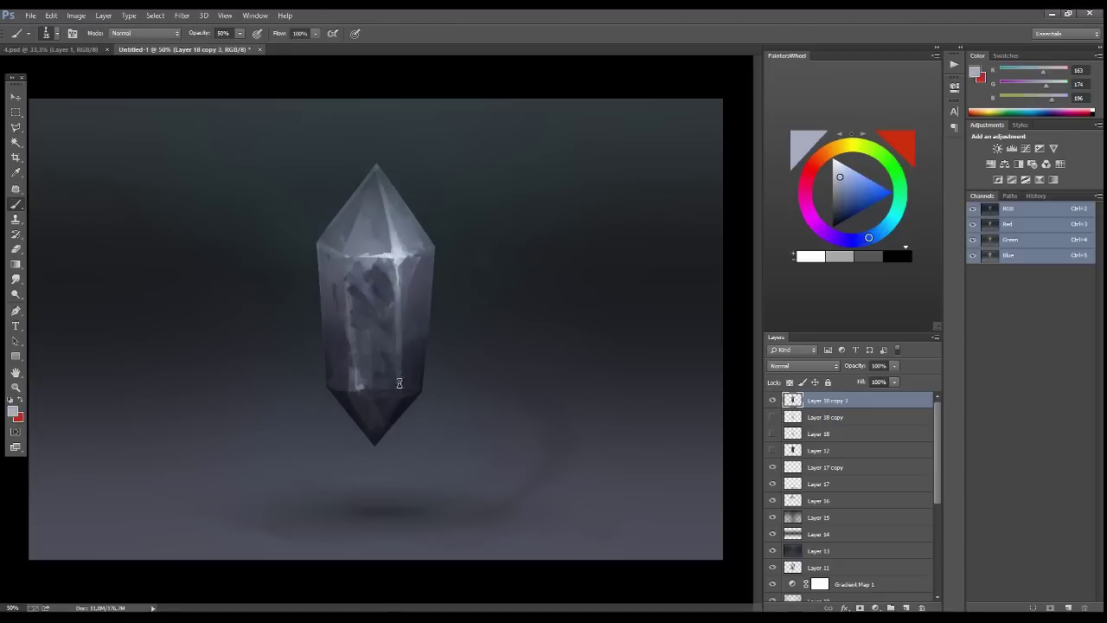
pyautogui.keyDown('alt'); pyautogui.click(406, 324); pyautogui.keyUp('alt')
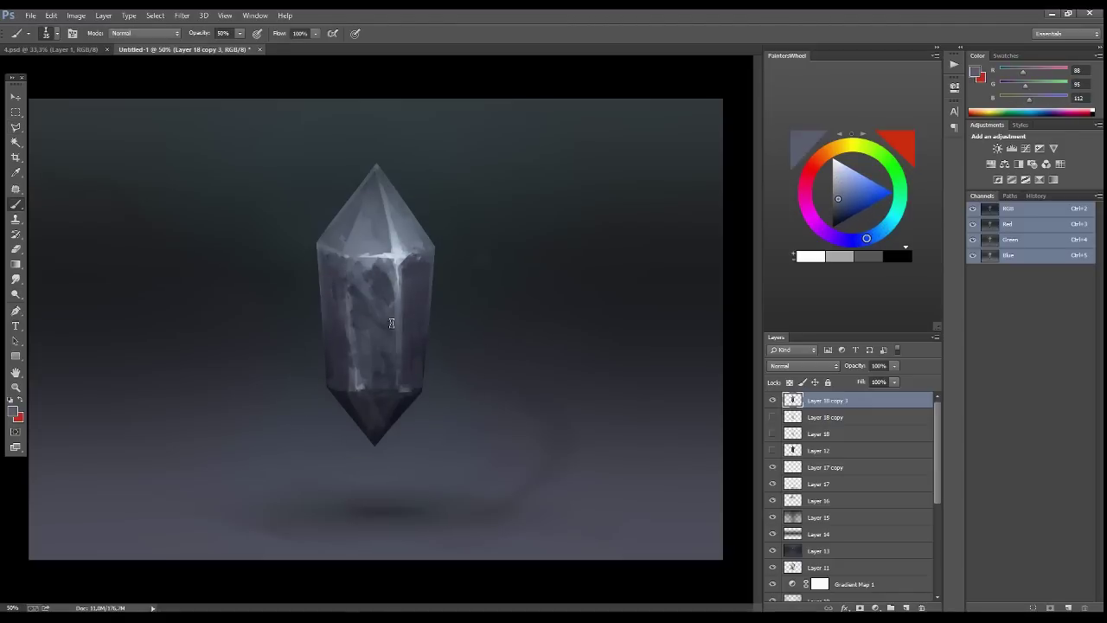
pyautogui.keyDown('alt'); pyautogui.click(373, 397); pyautogui.keyUp('alt')
# Sample a range of mid greys and lighter blue-greys from the crystal for highlights
pyautogui.keyDown('alt'); pyautogui.click(362, 374); pyautogui.keyUp('alt')
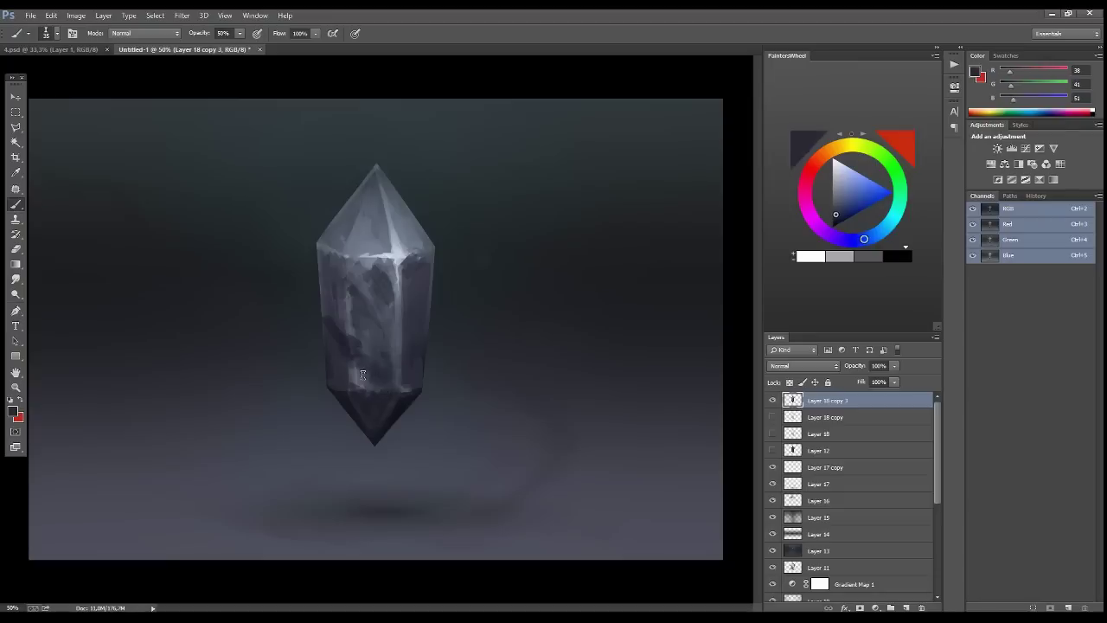
pyautogui.keyDown('alt'); pyautogui.click(398, 385); pyautogui.keyUp('alt')
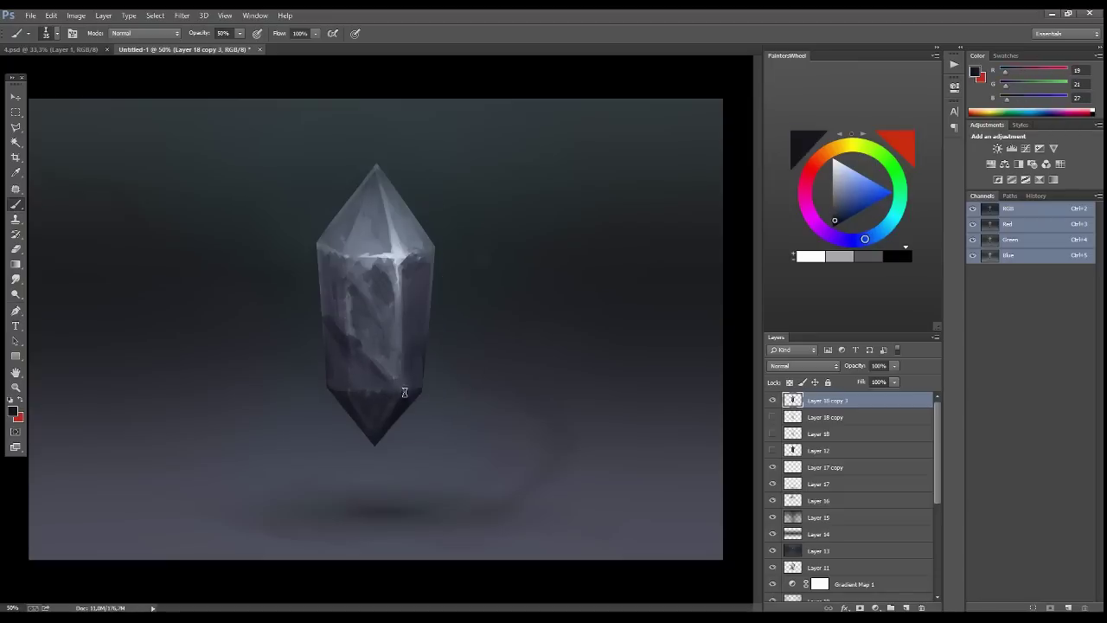
pyautogui.keyDown('alt'); pyautogui.click(372, 364); pyautogui.keyUp('alt')
pyautogui.keyDown('alt'); pyautogui.click(350, 362); pyautogui.keyUp('alt')
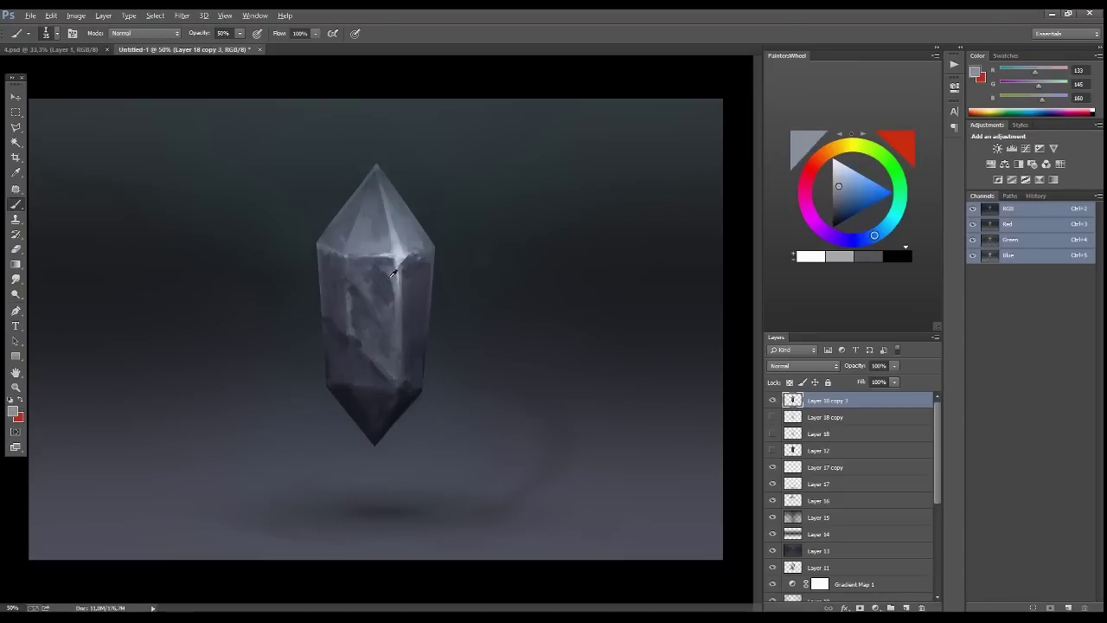
pyautogui.keyDown('alt'); pyautogui.click(351, 263); pyautogui.keyUp('alt')
pyautogui.keyDown('alt'); pyautogui.click(376, 183); pyautogui.keyUp('alt')
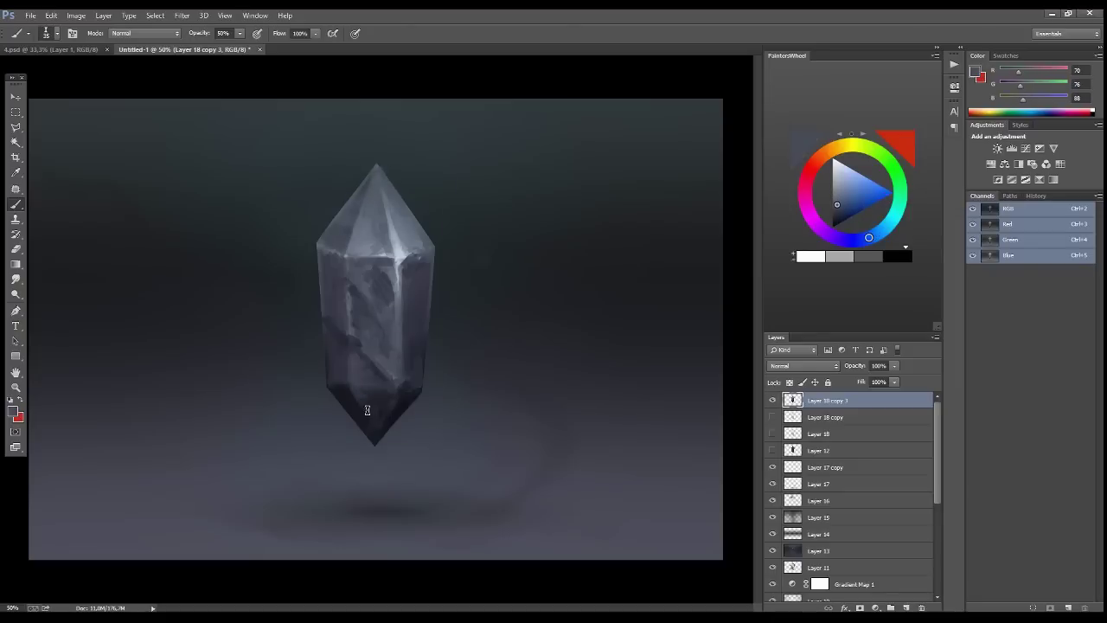
pyautogui.keyDown('alt'); pyautogui.click(382, 368); pyautogui.keyUp('alt')
pyautogui.keyDown('alt'); pyautogui.click(362, 363); pyautogui.keyUp('alt')
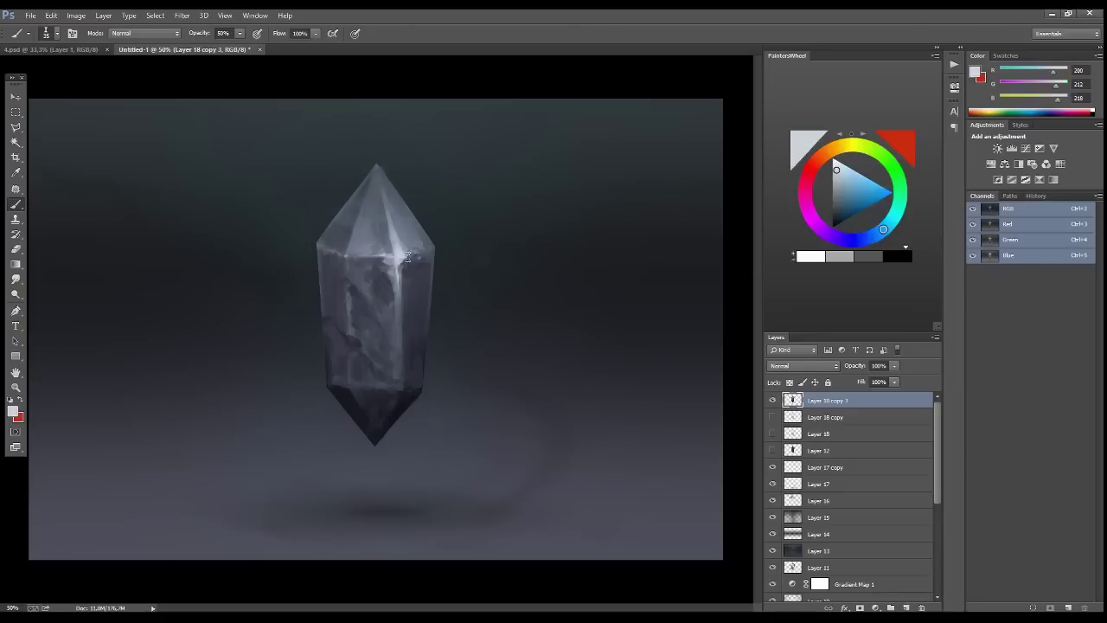
# Paint light highlight strokes up the upper-right face, then switch to a purple colour
pyautogui.moveTo(394, 313); pyautogui.dragTo(407, 285)
pyautogui.moveTo(415, 348); pyautogui.dragTo(415, 264)
pyautogui.keyDown('alt'); pyautogui.click(403, 387); pyautogui.keyUp('alt')
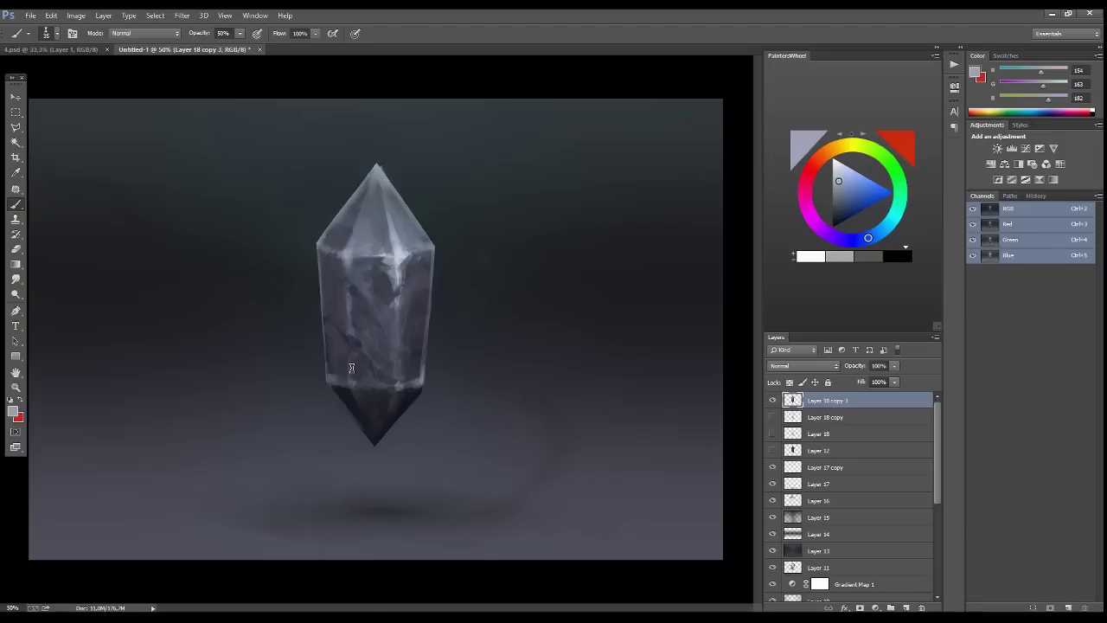
pyautogui.click(823, 233)
# On new Layer 19, sweep a light grey gradient over the upper crystal and set it to Overlay
pyautogui.click(859, 239)
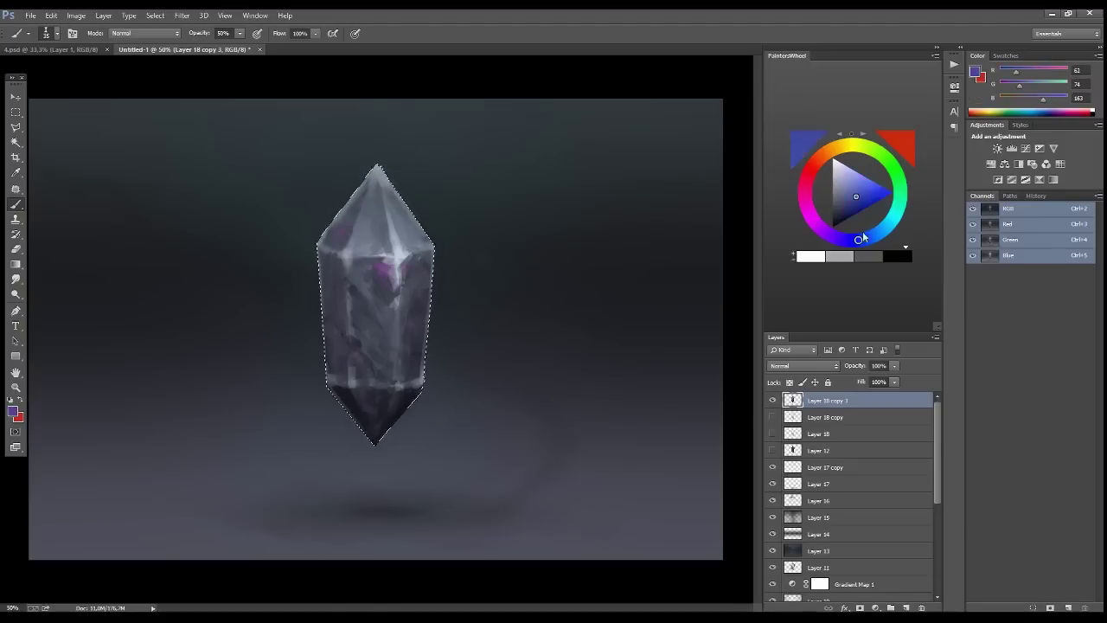
pyautogui.press('d')
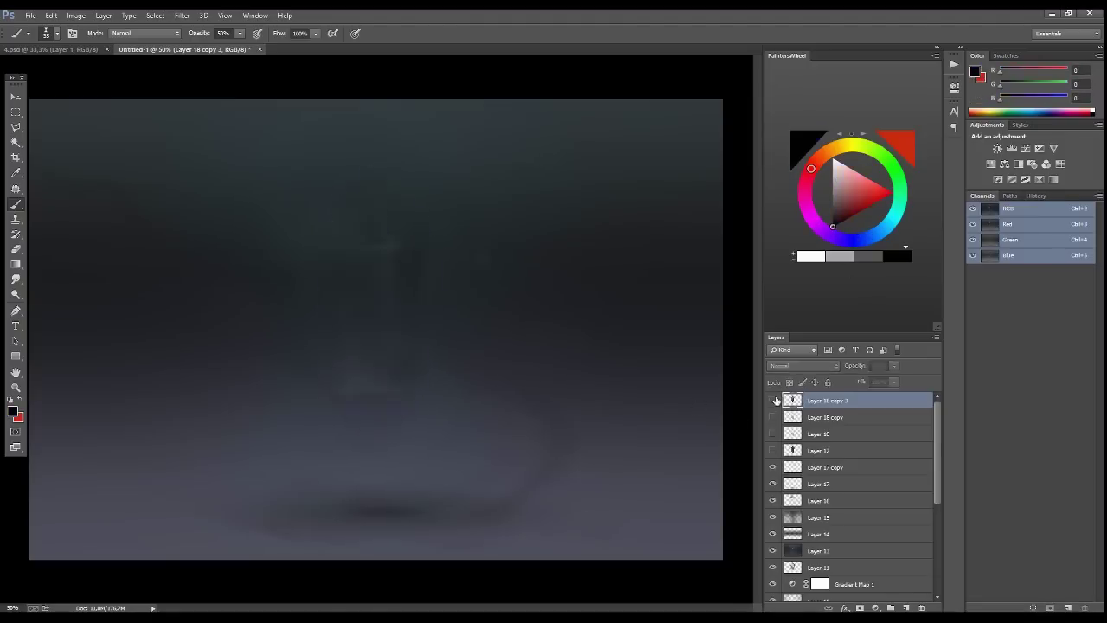
pyautogui.hotkey('ctrl', 'shift', 'alt', 'n')
pyautogui.click(15, 263)
pyautogui.keyDown('alt'); pyautogui.click(398, 252); pyautogui.keyUp('alt')
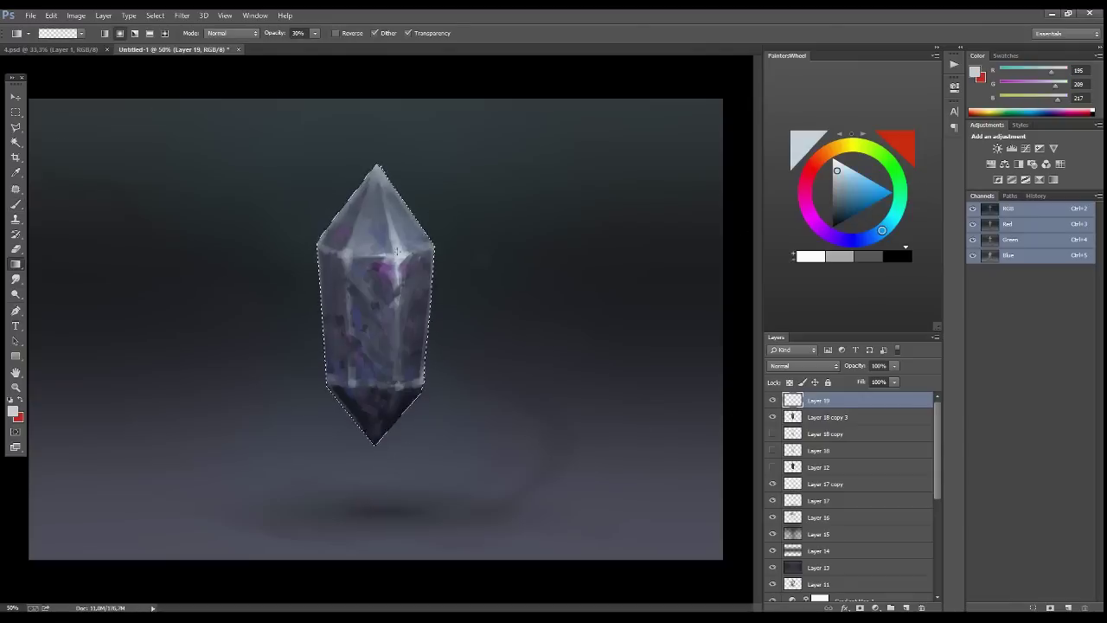
pyautogui.moveTo(389, 217); pyautogui.dragTo(357, 260)
pyautogui.click(802, 365)
pyautogui.click(792, 215)
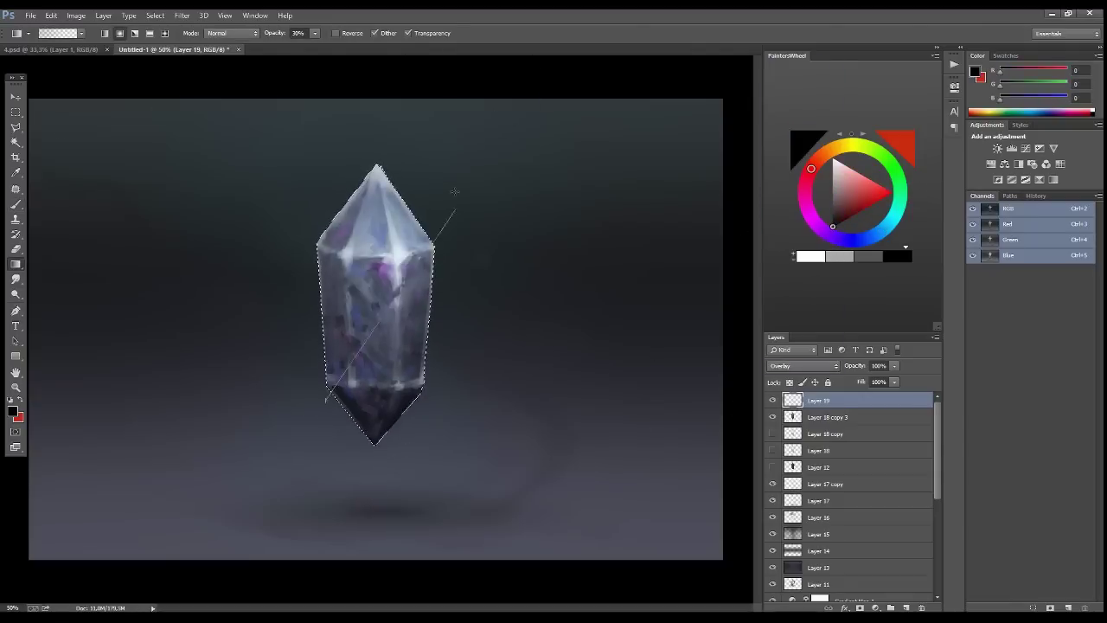
# Add Layer 20 with a dark fill of the crystal selection at 39% opacity, then add Layer 21
pyautogui.hotkey('ctrl', 'shift', 'alt', 'n')
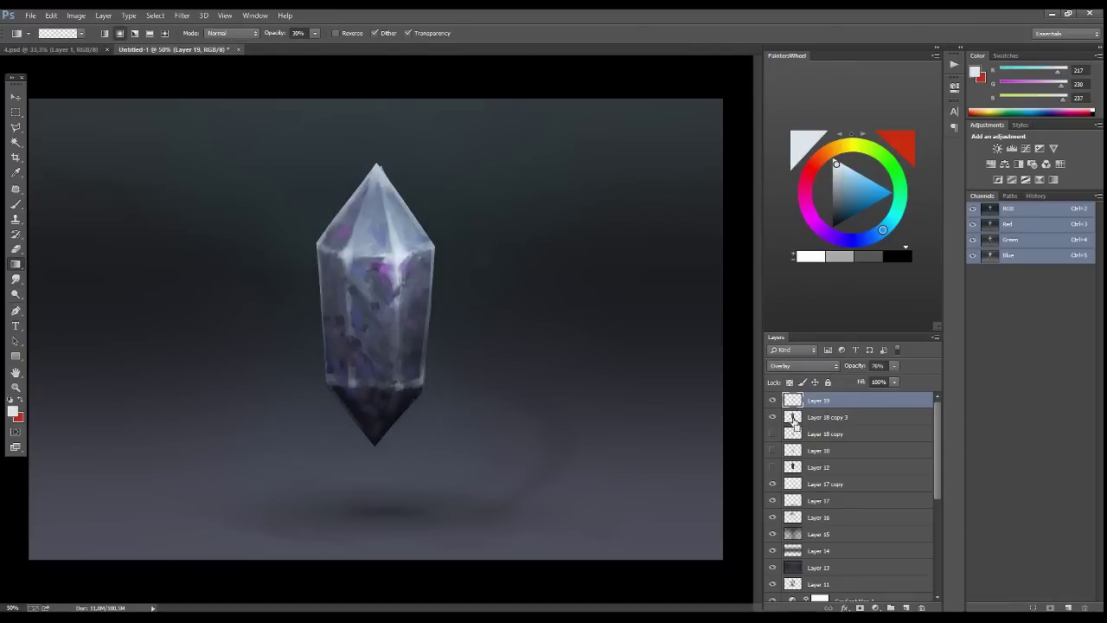
pyautogui.hotkey('shift', 'g')
pyautogui.keyDown('alt'); pyautogui.click(106, 277); pyautogui.keyUp('alt')
pyautogui.click(376, 346)
pyautogui.hotkey('ctrl', 'd')
pyautogui.moveTo(894, 365); pyautogui.dragTo(854, 377)
pyautogui.hotkey('ctrl', 'shift', 'alt', 'n')
pyautogui.press('l')
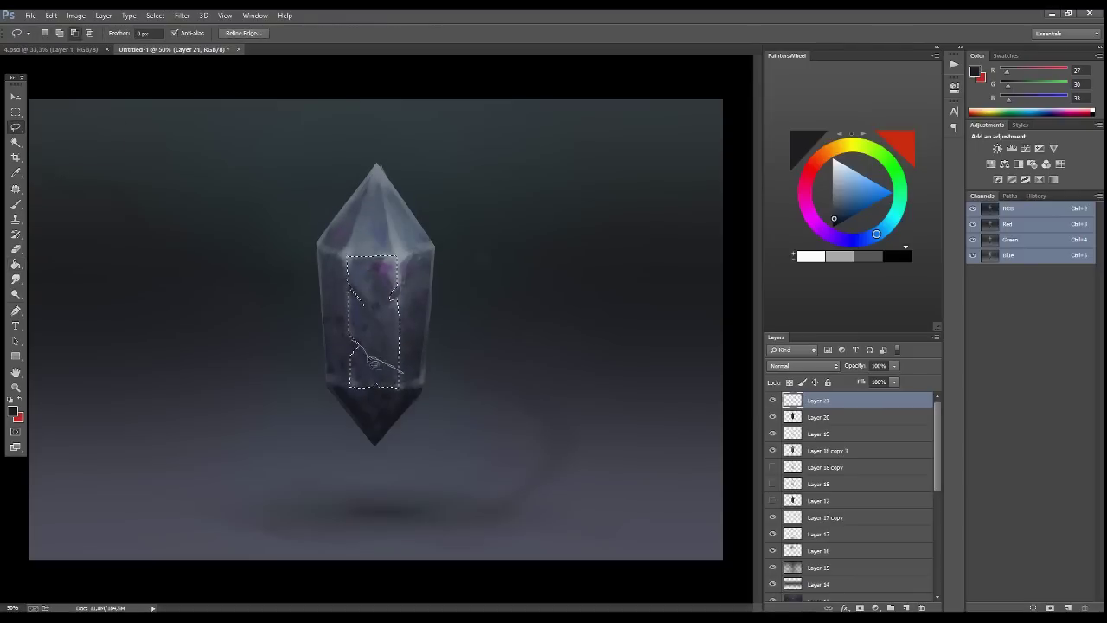
# Fill the selected lower face with a light blue-grey gradient and shade the right face dark
pyautogui.press('g')
pyautogui.keyDown('alt'); pyautogui.click(254, 188); pyautogui.keyUp('alt')
pyautogui.moveTo(358, 346); pyautogui.dragTo(382, 400)
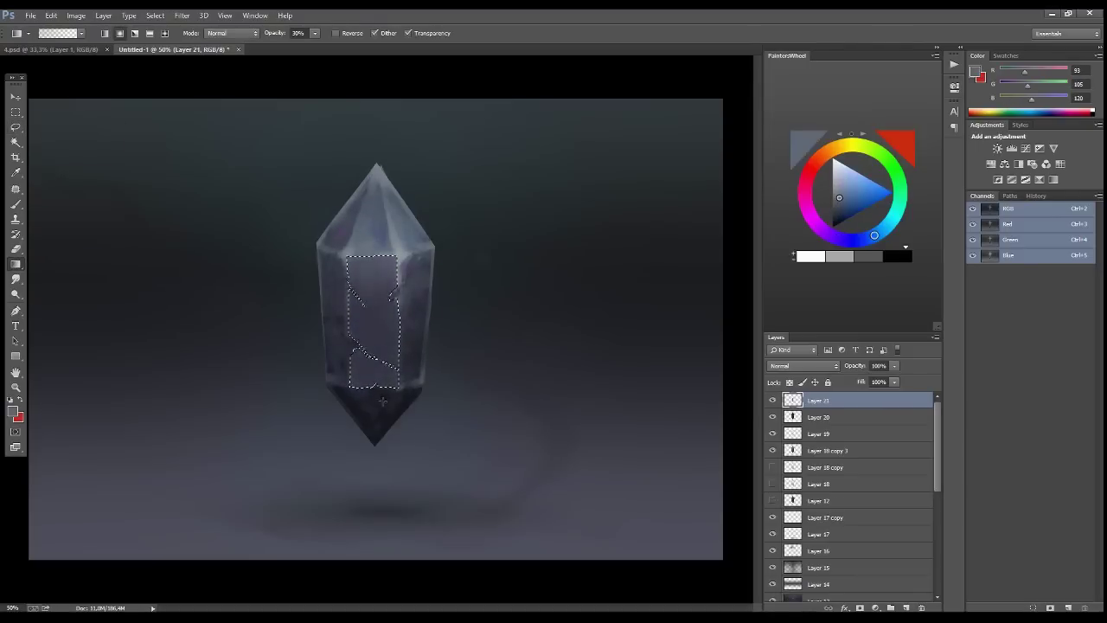
pyautogui.press('l')
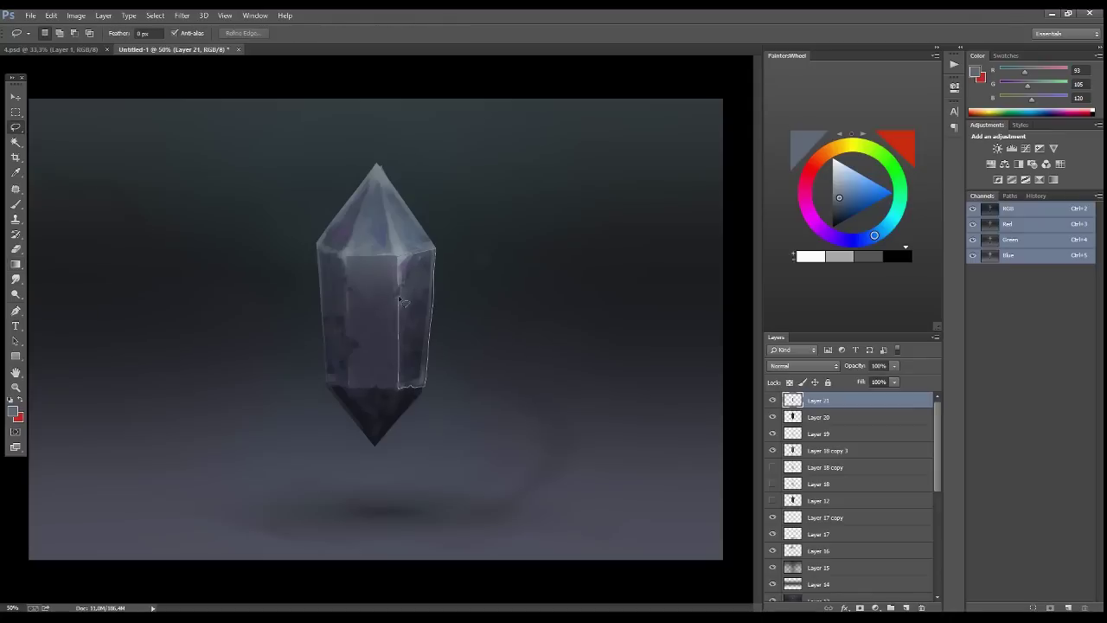
pyautogui.moveTo(402, 301); pyautogui.dragTo(398, 254)
pyautogui.press('g')
pyautogui.keyDown('alt'); pyautogui.click(457, 321); pyautogui.keyUp('alt')
pyautogui.moveTo(414, 380); pyautogui.dragTo(415, 260)
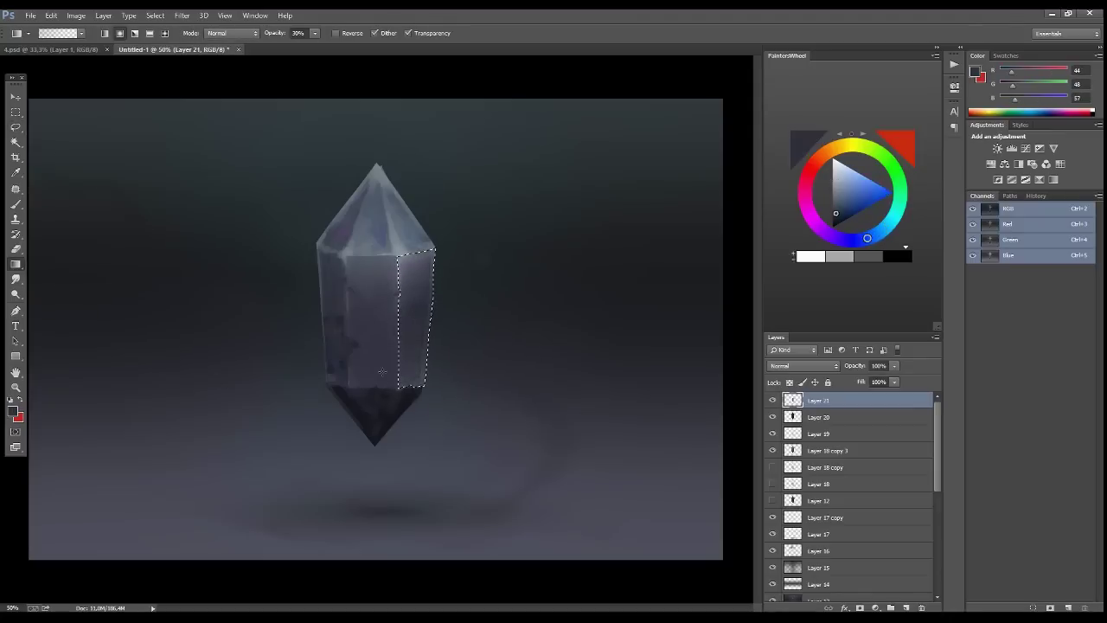
# Shade the left face with a lighter grey gradient and darken the upper-left facet
pyautogui.hotkey('ctrl', 'd')
pyautogui.press('l')
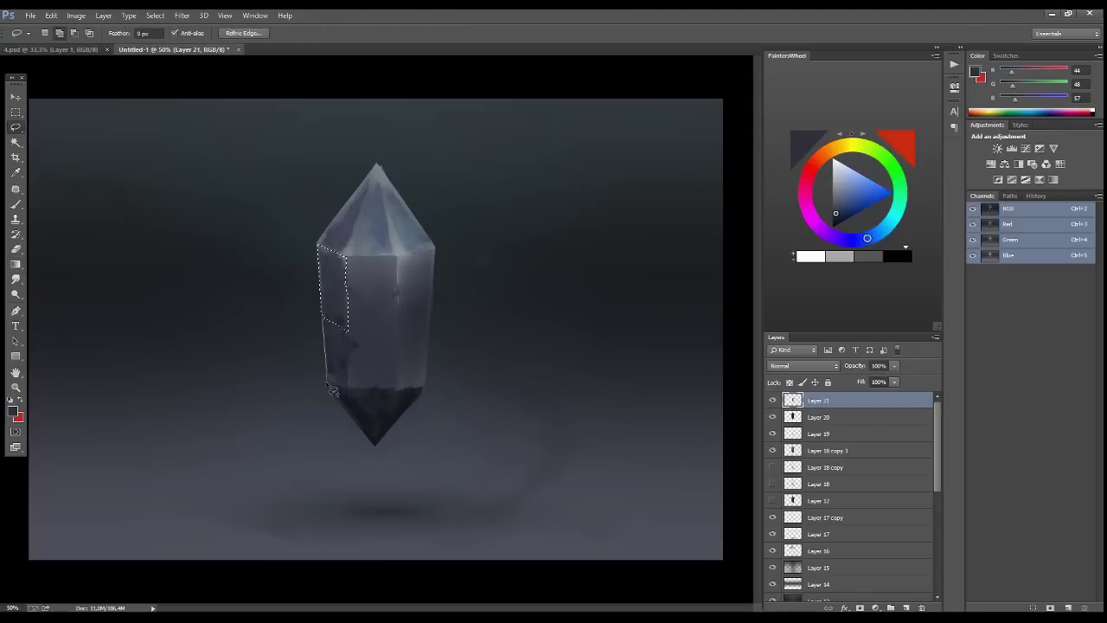
pyautogui.press('g')
pyautogui.keyDown('alt'); pyautogui.click(467, 363); pyautogui.keyUp('alt')
pyautogui.moveTo(337, 376); pyautogui.dragTo(327, 251)
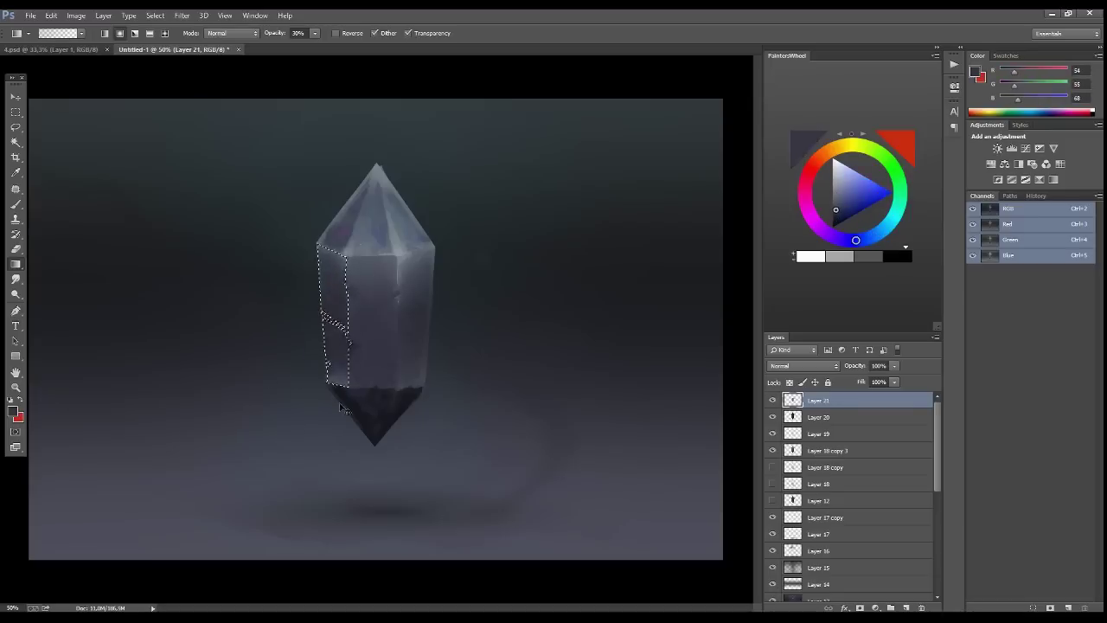
pyautogui.hotkey('ctrl', 'd')
pyautogui.press('l')
pyautogui.press('g')
pyautogui.keyDown('alt'); pyautogui.click(386, 172); pyautogui.keyUp('alt')
pyautogui.moveTo(354, 190); pyautogui.dragTo(369, 221)
# Lighten the upper-right facet with a light grey gradient
pyautogui.press('l')
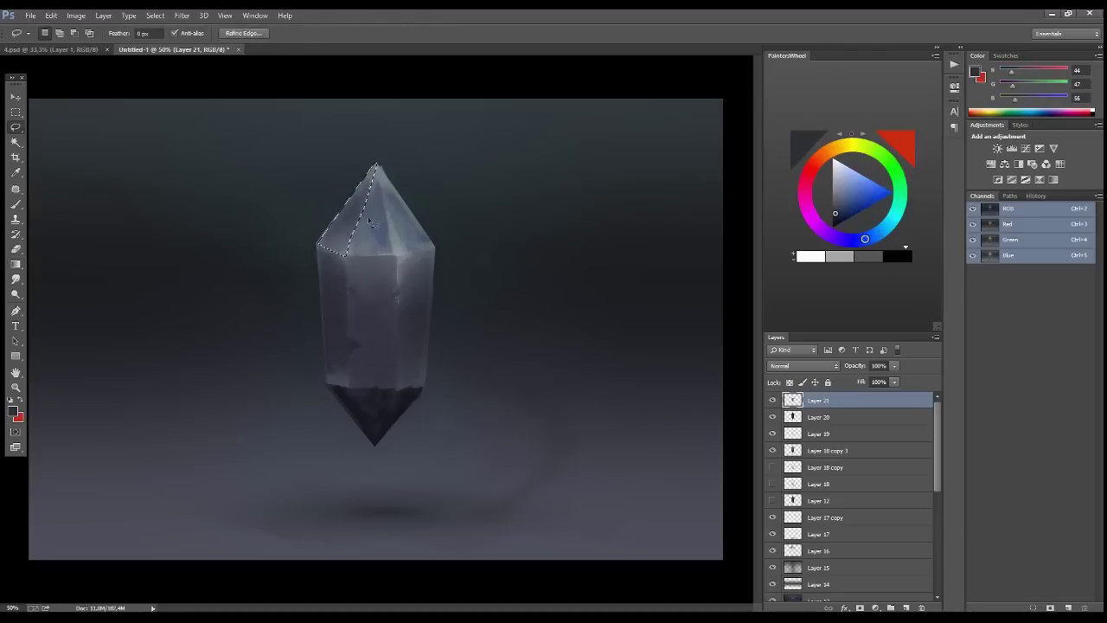
pyautogui.press('g')
pyautogui.keyDown('alt'); pyautogui.click(381, 177); pyautogui.keyUp('alt')
pyautogui.press('l')
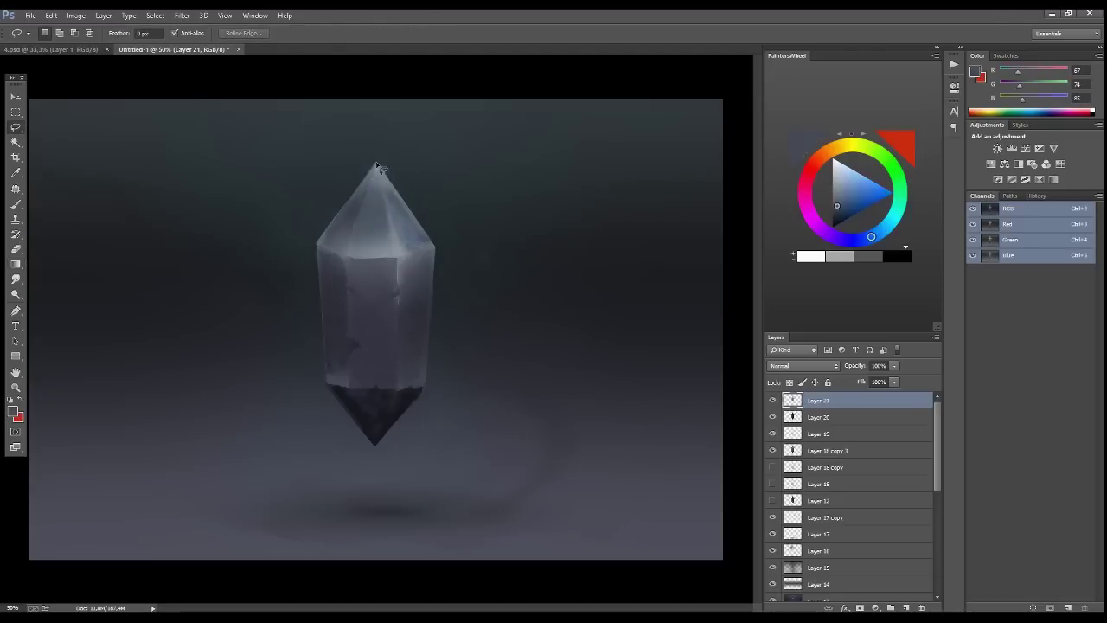
pyautogui.press('g')
pyautogui.keyDown('alt'); pyautogui.click(407, 216); pyautogui.keyUp('alt')
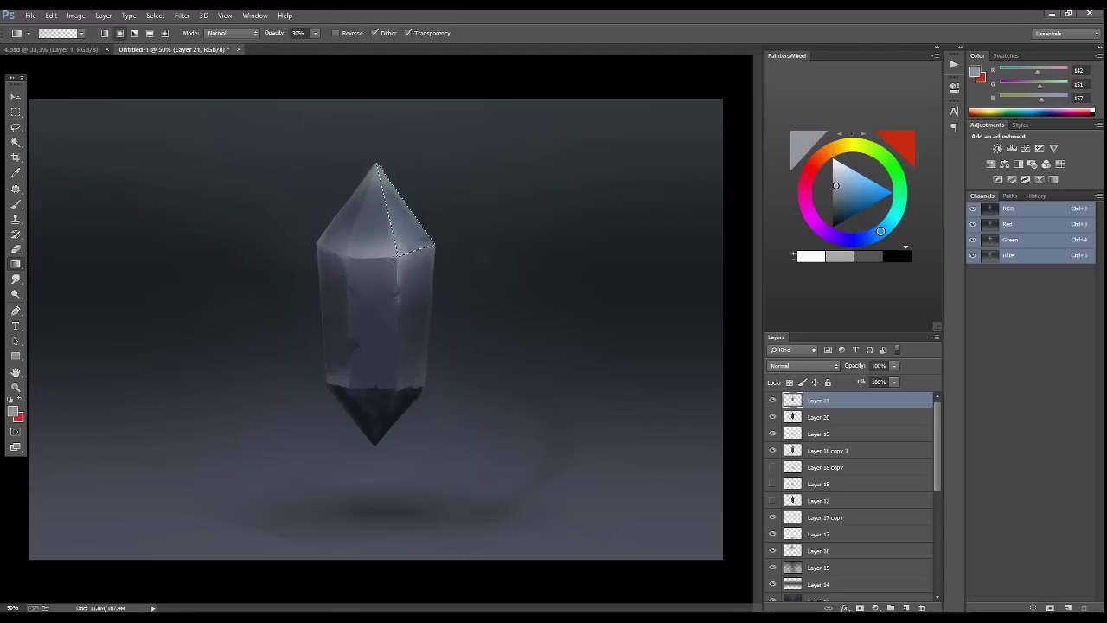
pyautogui.hotkey('ctrl', 'd')
pyautogui.press('l')
pyautogui.moveTo(397, 391); pyautogui.dragTo(380, 450)
# Darken the bottom facet and fill the bottom-left facet with gradients
pyautogui.press('g')
pyautogui.keyDown('alt'); pyautogui.click(380, 432); pyautogui.keyUp('alt')
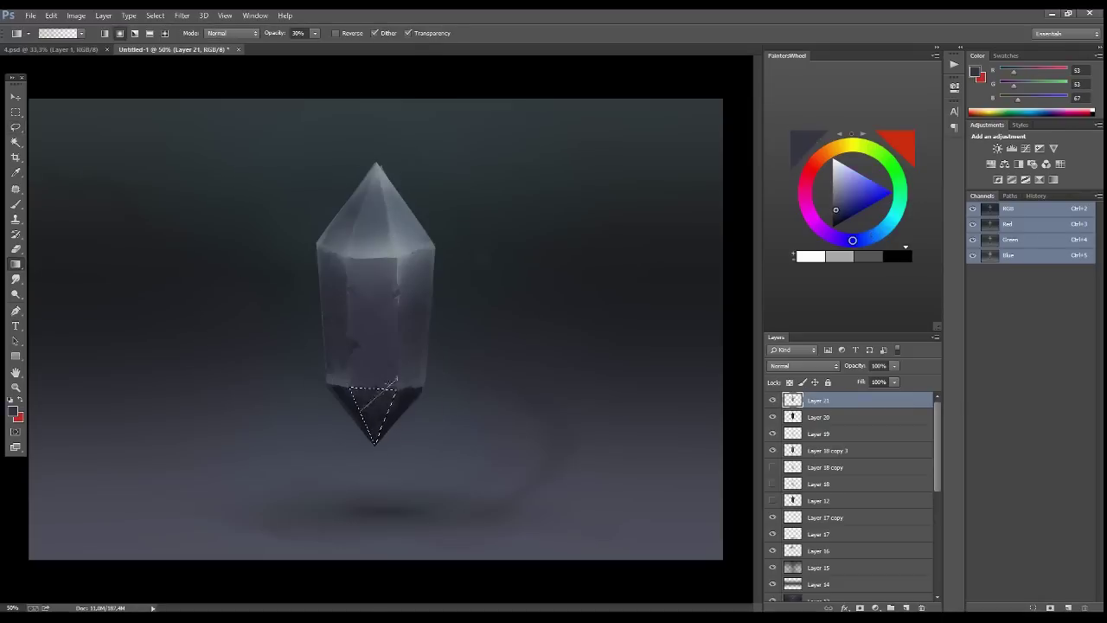
pyautogui.click(372, 411)
pyautogui.hotkey('ctrl', 'd')
pyautogui.press('l')
pyautogui.press('g')
pyautogui.click(364, 429)
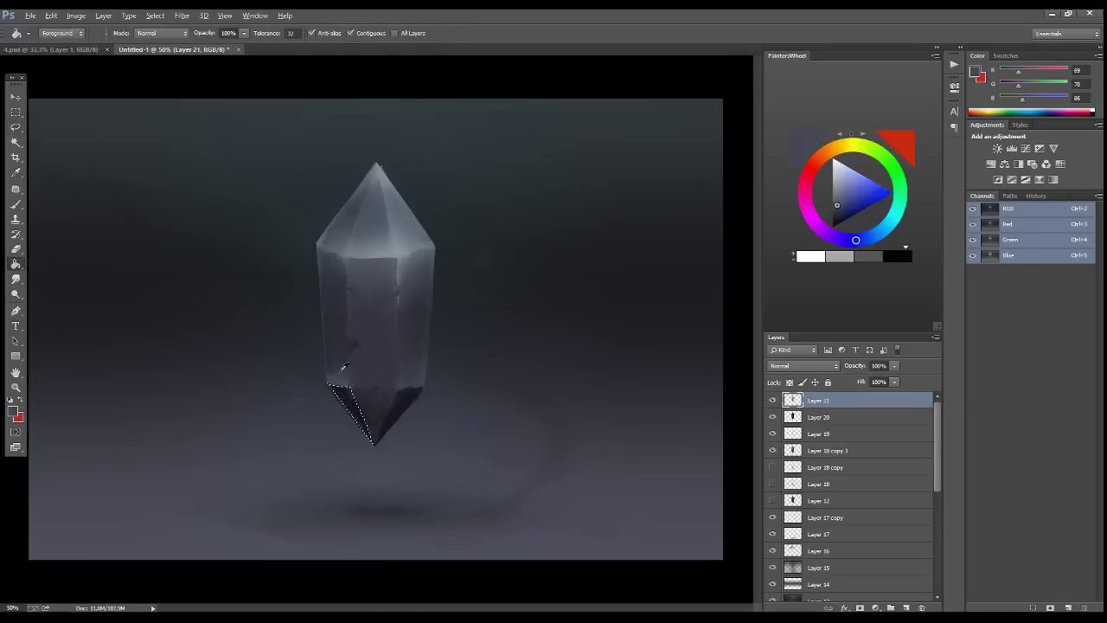
# Outline the bottom-right facet, sample a light grey, and lower Layer 21's opacity
pyautogui.hotkey('ctrl', 'd')
pyautogui.press('l')
pyautogui.moveTo(424, 389); pyautogui.dragTo(376, 443)
pyautogui.press('g')
pyautogui.keyDown('alt'); pyautogui.click(413, 246); pyautogui.keyUp('alt')
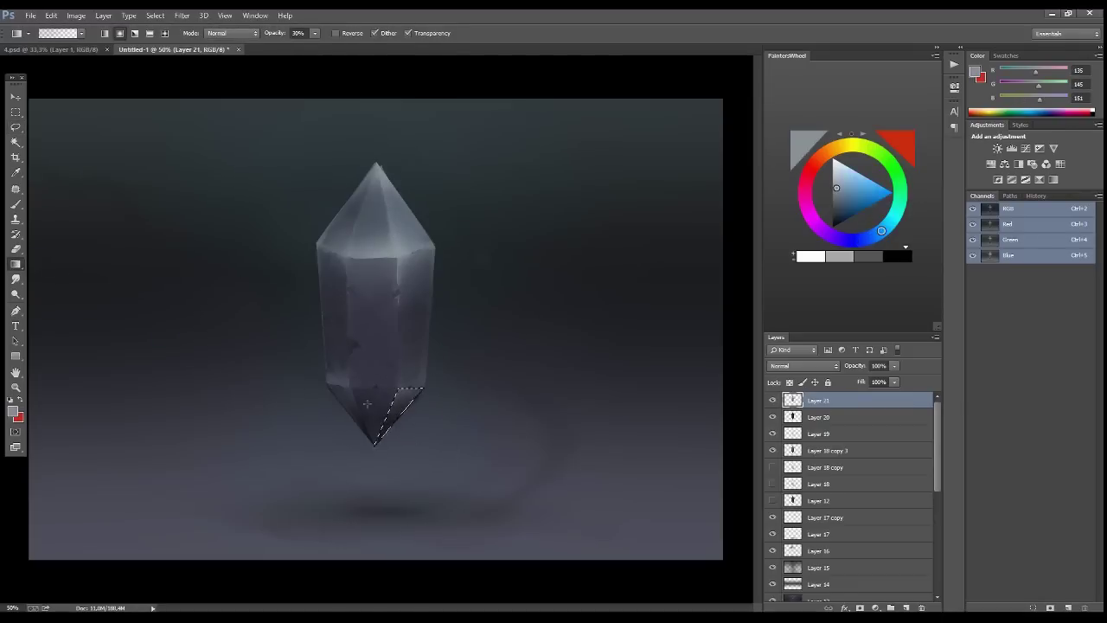
pyautogui.press('e')
pyautogui.click(894, 382)
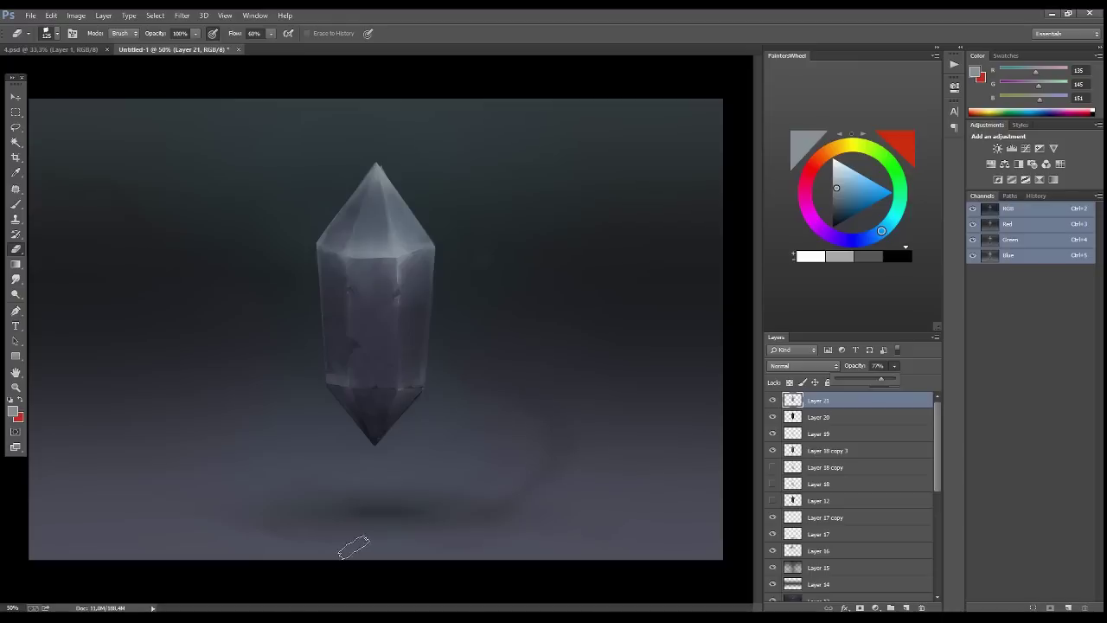
# On Layer 22, paint a dark patch on the crystal with the brush enlarged to 200
pyautogui.press('b')
pyautogui.rightClick(524, 254)
pyautogui.press('Return')
pyautogui.moveTo(365, 266)
pyautogui.mouseDown()
pyautogui.moveTo(376, 278)
pyautogui.moveTo(356, 272)
pyautogui.moveTo(410, 254)
pyautogui.mouseUp()
pyautogui.keyDown('alt'); pyautogui.click(360, 271); pyautogui.keyUp('alt')
pyautogui.press(']')
pyautogui.press(']')
pyautogui.press(']')
pyautogui.keyDown('alt'); pyautogui.click(353, 254); pyautogui.keyUp('alt')
pyautogui.hotkey('ctrl', 'z')
pyautogui.keyDown('alt'); pyautogui.click(376, 310); pyautogui.keyUp('alt')
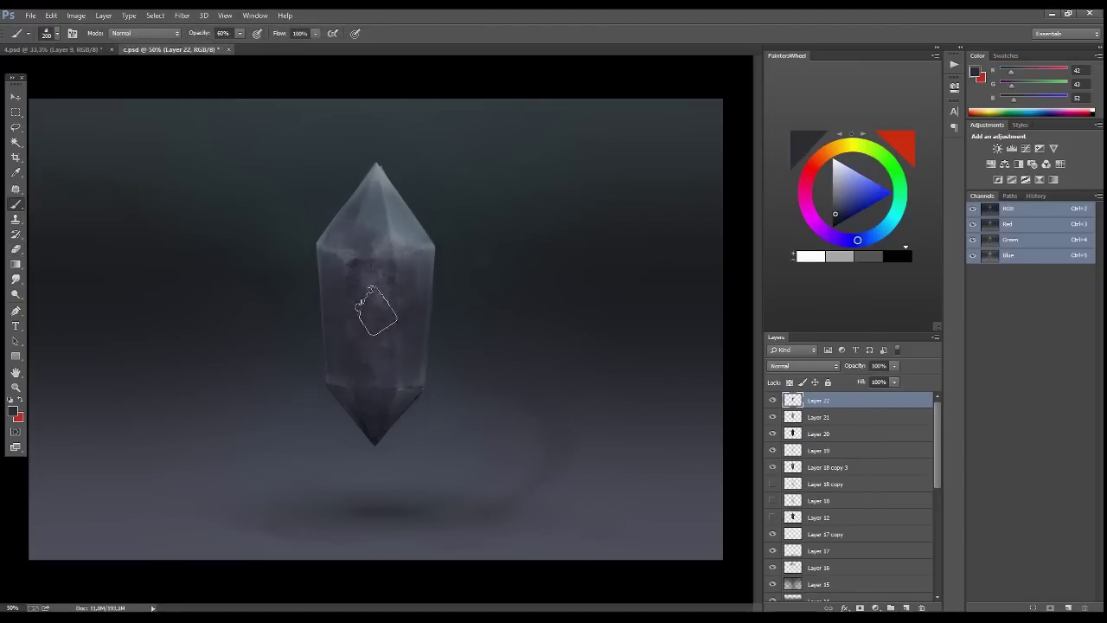
# Add Layer 23 and darken the whole crystal selection with a downward black gradient
pyautogui.click(822, 366)
pyautogui.press('Escape')
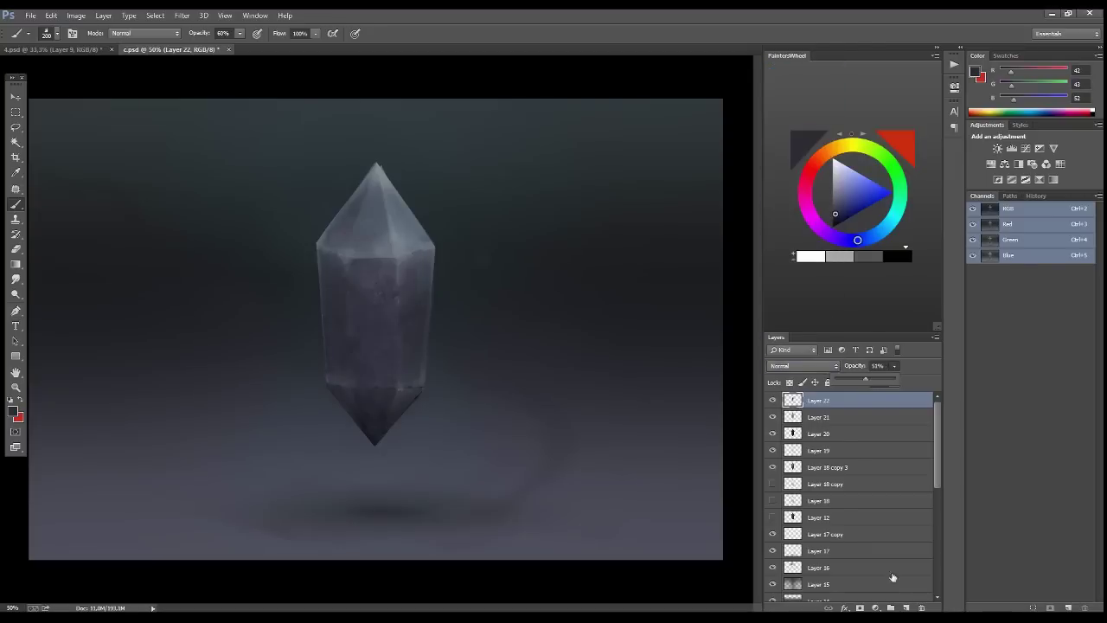
pyautogui.hotkey('ctrl', 'shift', 'alt', 'n')
pyautogui.rightClick(396, 294)
pyautogui.press('Escape')
pyautogui.click(831, 227)
pyautogui.press('g')
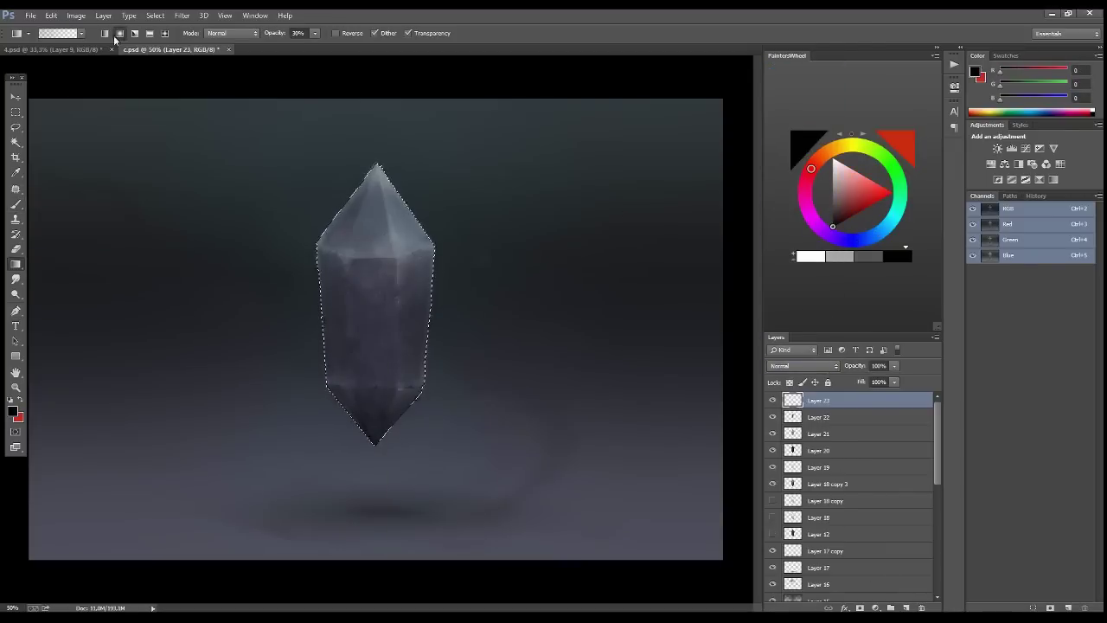
pyautogui.moveTo(370, 356); pyautogui.dragTo(370, 450)
pyautogui.hotkey('ctrl', 'd')
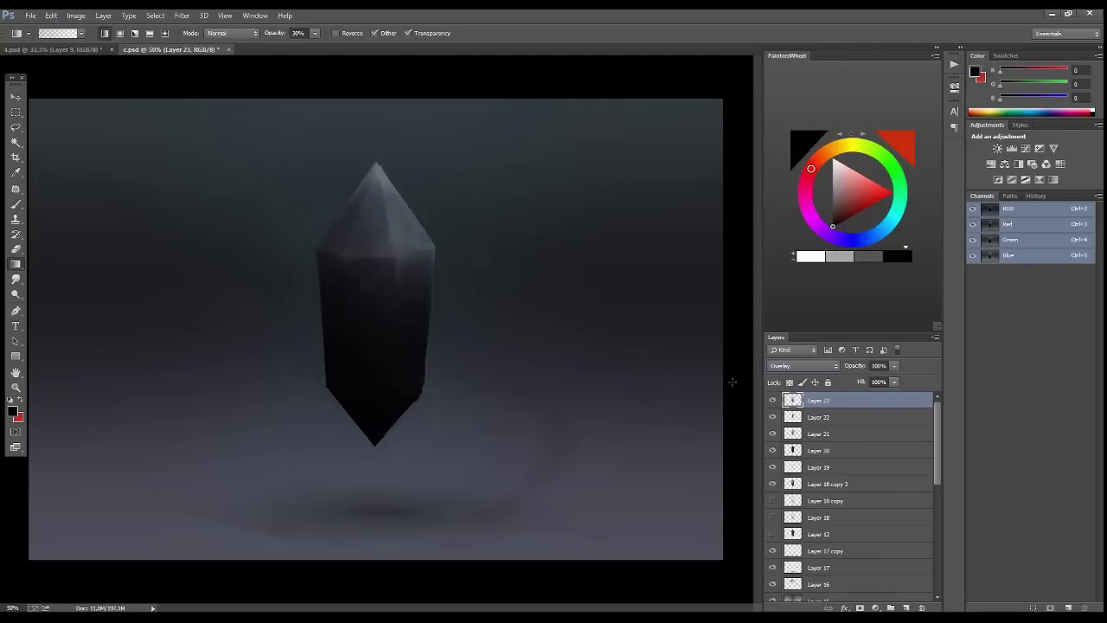
# Add Layers 24 and 25 and choose a light blue highlight colour
pyautogui.hotkey('ctrl', 'shift', 'alt', 'n')
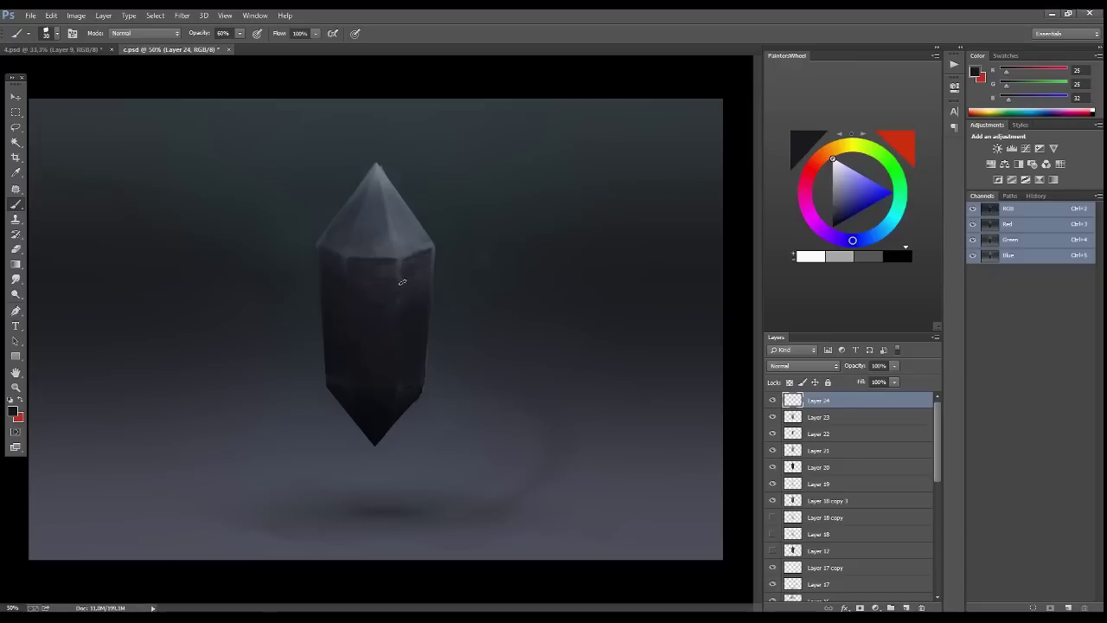
pyautogui.keyDown('alt'); pyautogui.click(381, 251); pyautogui.keyUp('alt')
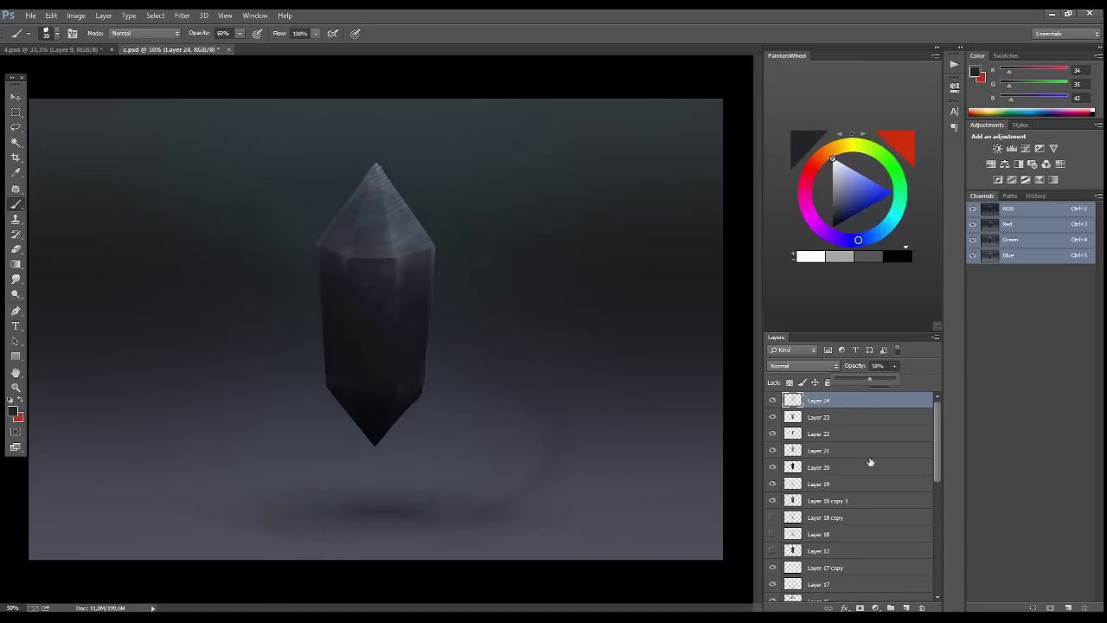
pyautogui.hotkey('ctrl', 'shift', 'alt', 'n')
pyautogui.click(842, 162)
pyautogui.click(884, 230)
# Paint pale blue highlights across the upper-right facet and near the apex with a size-25 brush
pyautogui.moveTo(403, 237); pyautogui.dragTo(410, 252)
pyautogui.keyDown('alt'); pyautogui.click(413, 249); pyautogui.keyUp('alt')
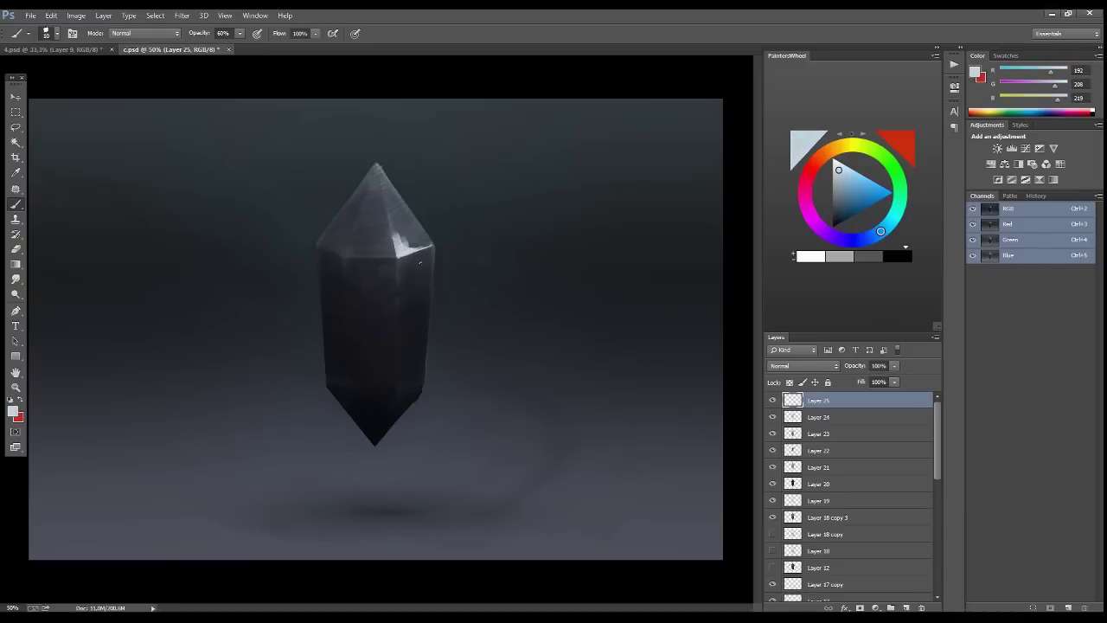
pyautogui.keyDown('alt'); pyautogui.click(420, 262); pyautogui.keyUp('alt')
pyautogui.press(']')
pyautogui.press(']')
pyautogui.press(']')
pyautogui.moveTo(393, 232); pyautogui.dragTo(424, 244)
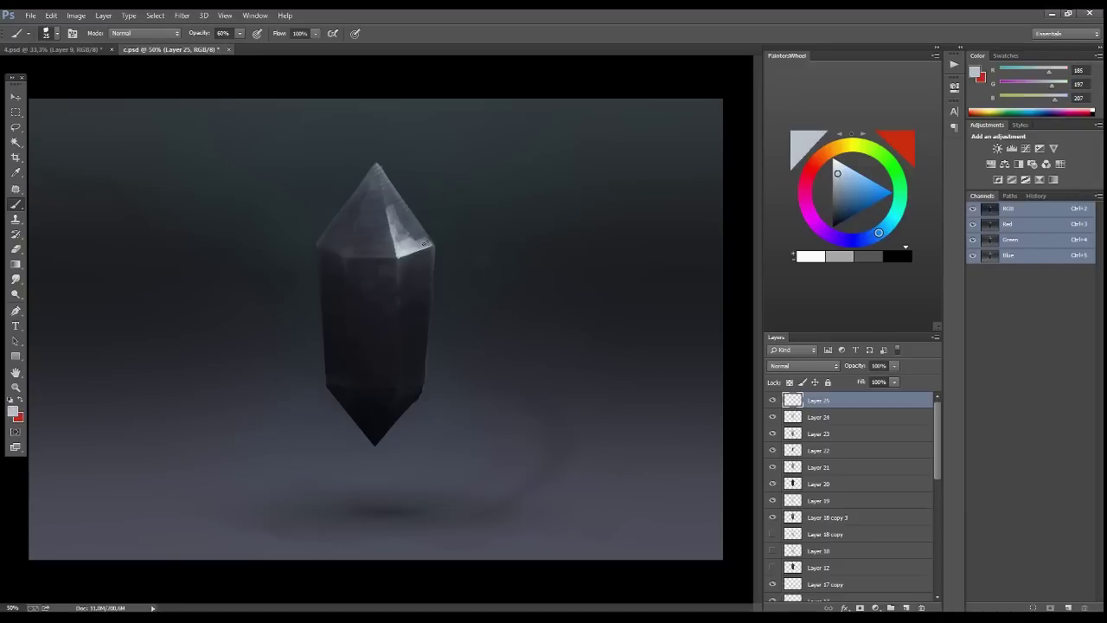
pyautogui.keyDown('alt'); pyautogui.click(408, 229); pyautogui.keyUp('alt')
pyautogui.moveTo(380, 178); pyautogui.dragTo(418, 216)
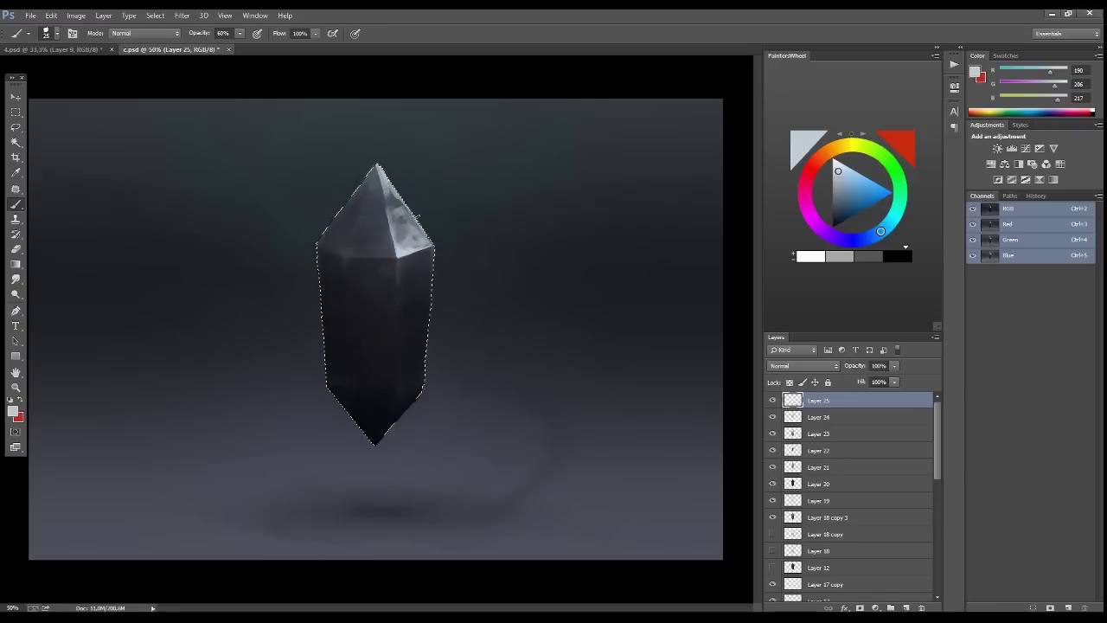
pyautogui.keyDown('alt'); pyautogui.click(403, 238); pyautogui.keyUp('alt')
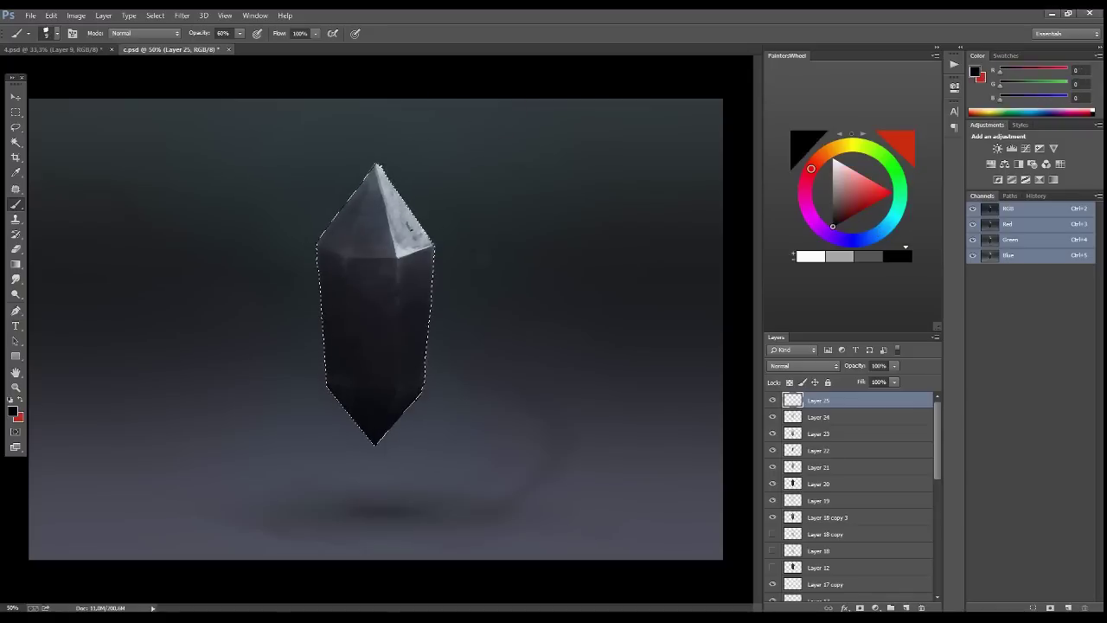
# Speckle the top-right facet with a size-9 brush, then repaint the apex and top facets at size 50
pyautogui.press('[')
pyautogui.press('[')
pyautogui.press('[')
pyautogui.moveTo(393, 208); pyautogui.dragTo(424, 246)
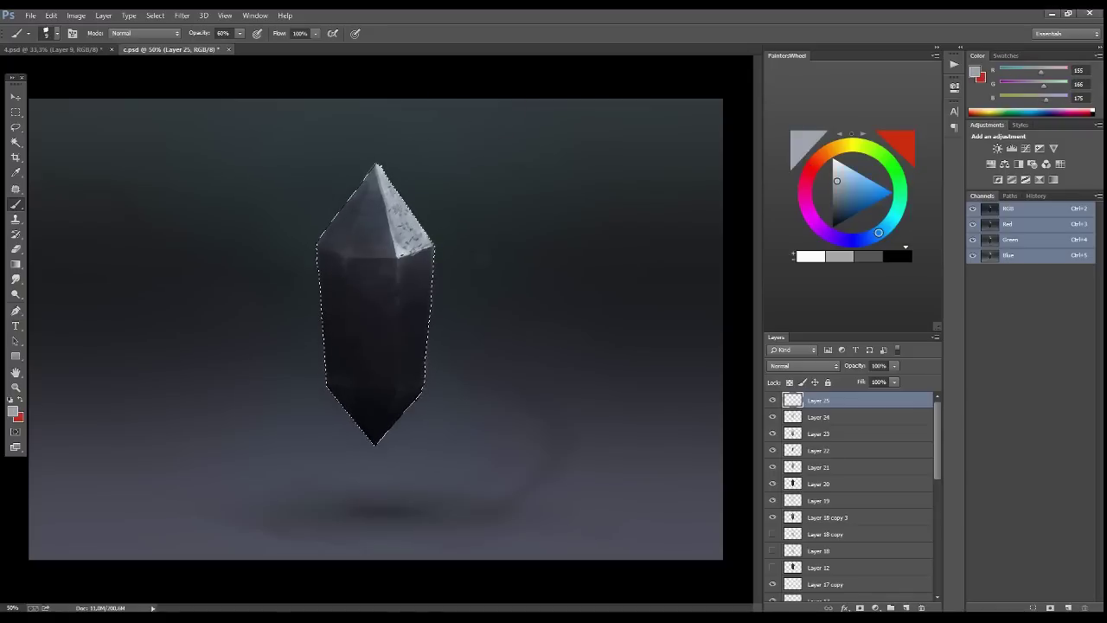
pyautogui.keyDown('alt'); pyautogui.click(397, 199); pyautogui.keyUp('alt')
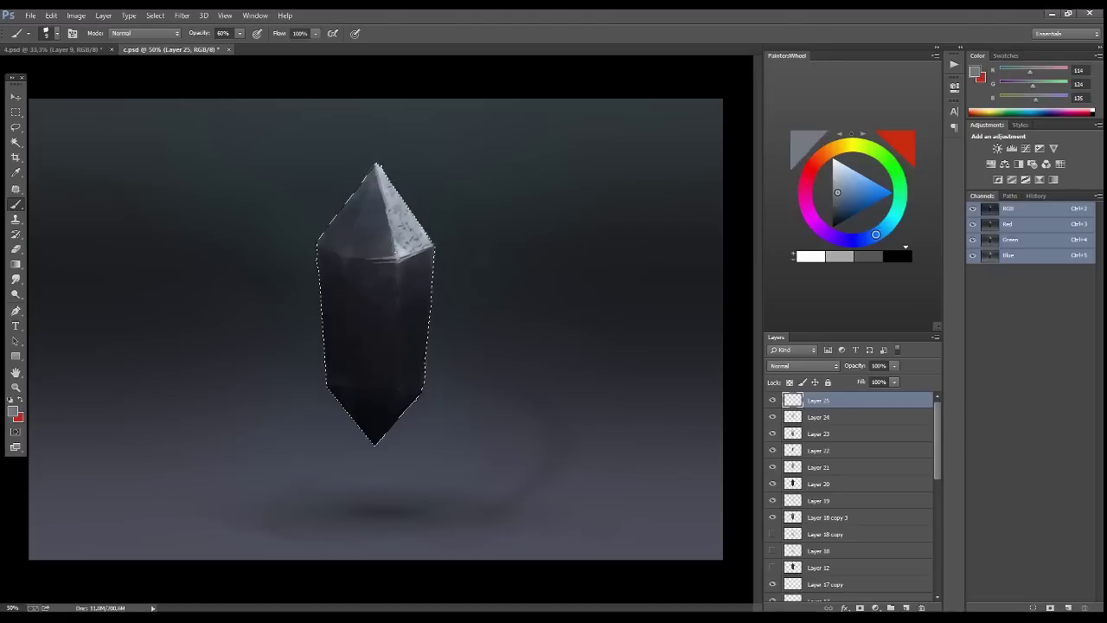
pyautogui.moveTo(381, 177)
pyautogui.mouseDown()
pyautogui.moveTo(398, 197)
pyautogui.moveTo(373, 178)
pyautogui.moveTo(384, 225)
pyautogui.moveTo(363, 190)
pyautogui.mouseUp()
pyautogui.press(']')
pyautogui.keyDown('alt'); pyautogui.click(374, 197); pyautogui.keyUp('alt')
pyautogui.keyDown('alt'); pyautogui.click(334, 221); pyautogui.keyUp('alt')
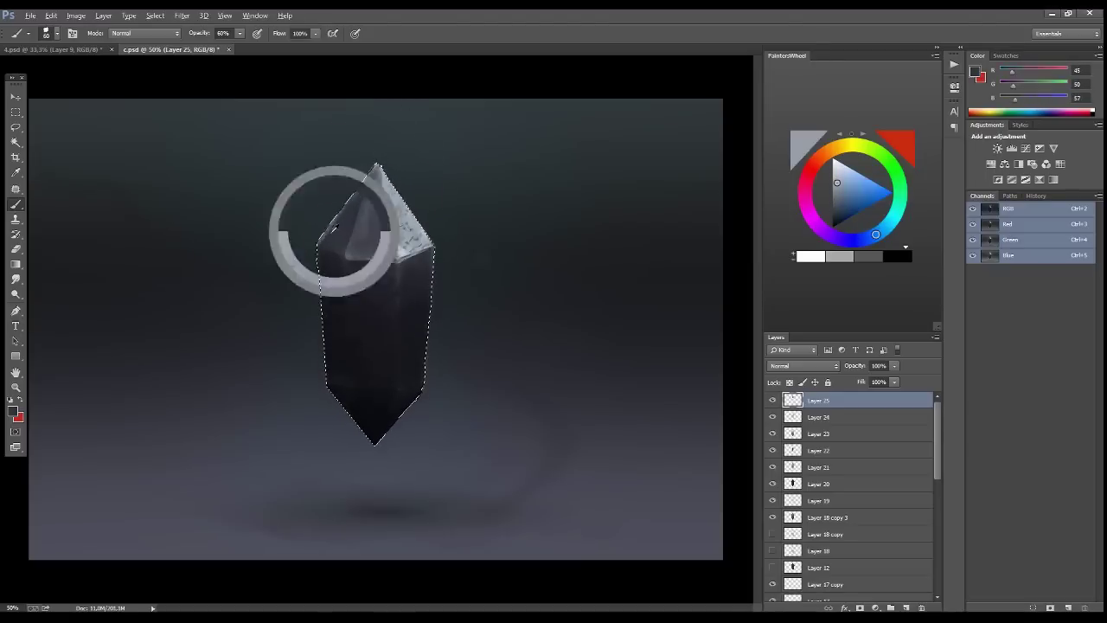
pyautogui.moveTo(407, 225); pyautogui.dragTo(386, 159)
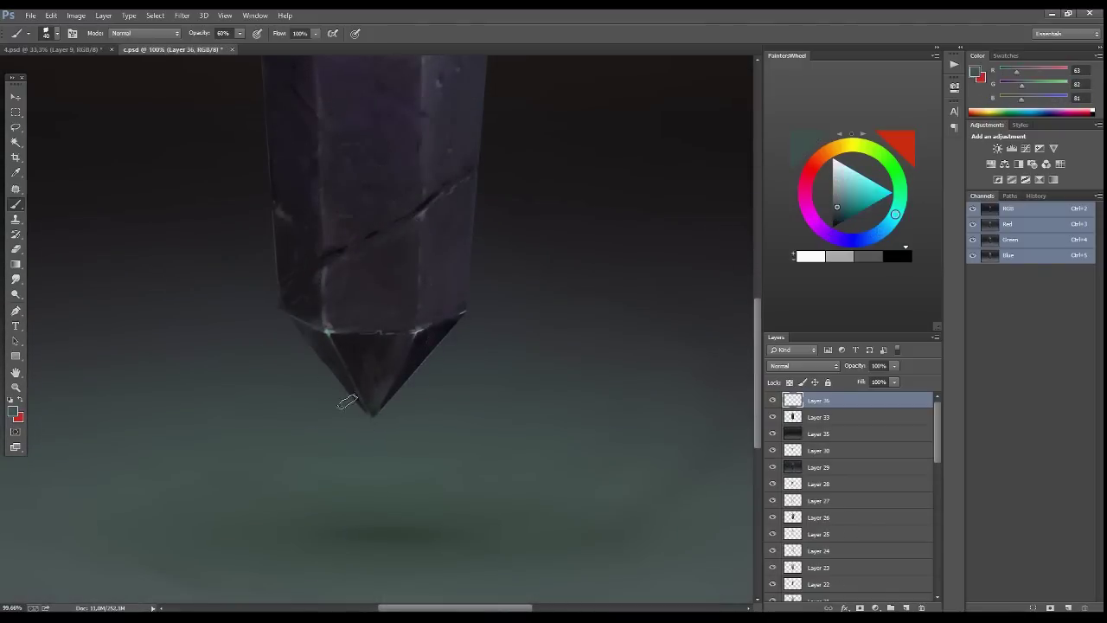
# Sample teal and dark crystal tones, then paint a dark stroke along the lower-left crack
pyautogui.keyDown('alt'); pyautogui.click(327, 337); pyautogui.keyUp('alt')
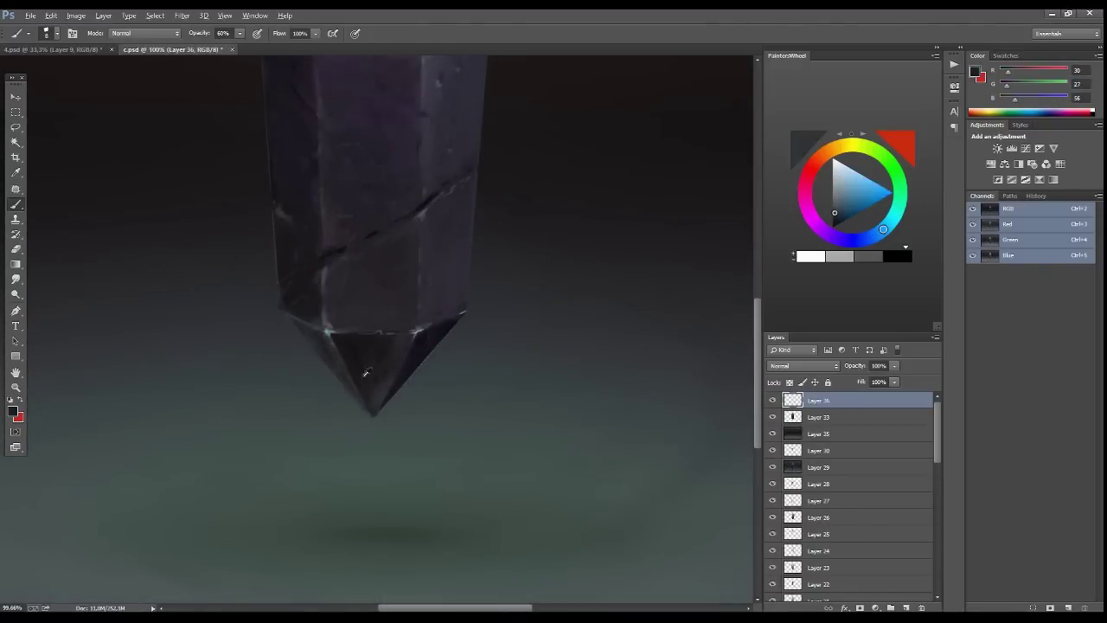
pyautogui.keyDown('alt'); pyautogui.click(371, 422); pyautogui.keyUp('alt')
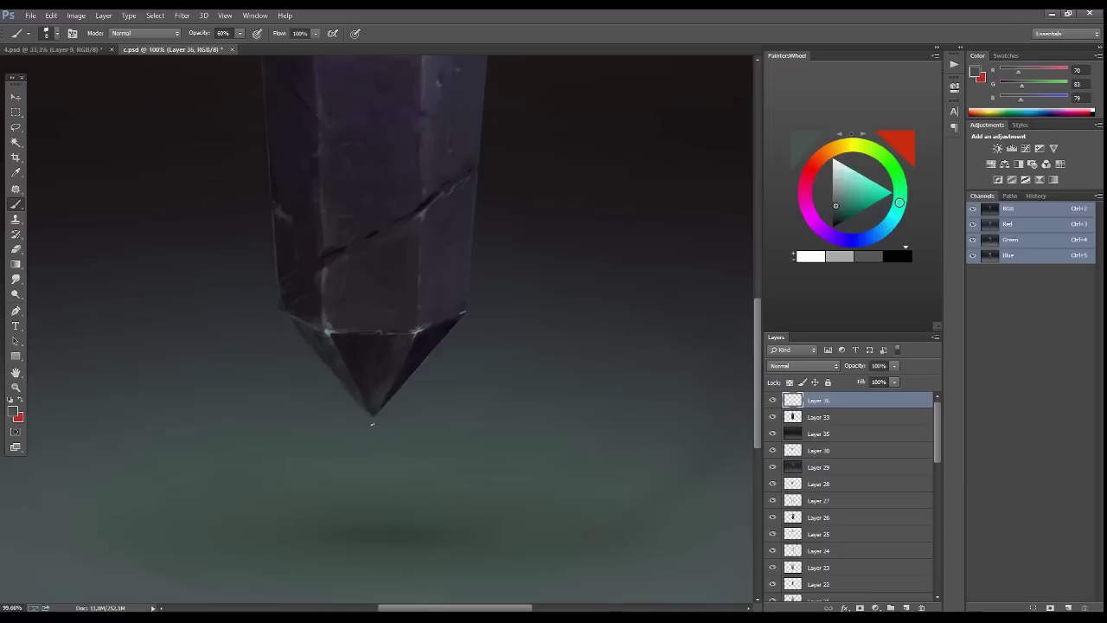
pyautogui.keyDown('alt'); pyautogui.click(365, 414); pyautogui.keyUp('alt')
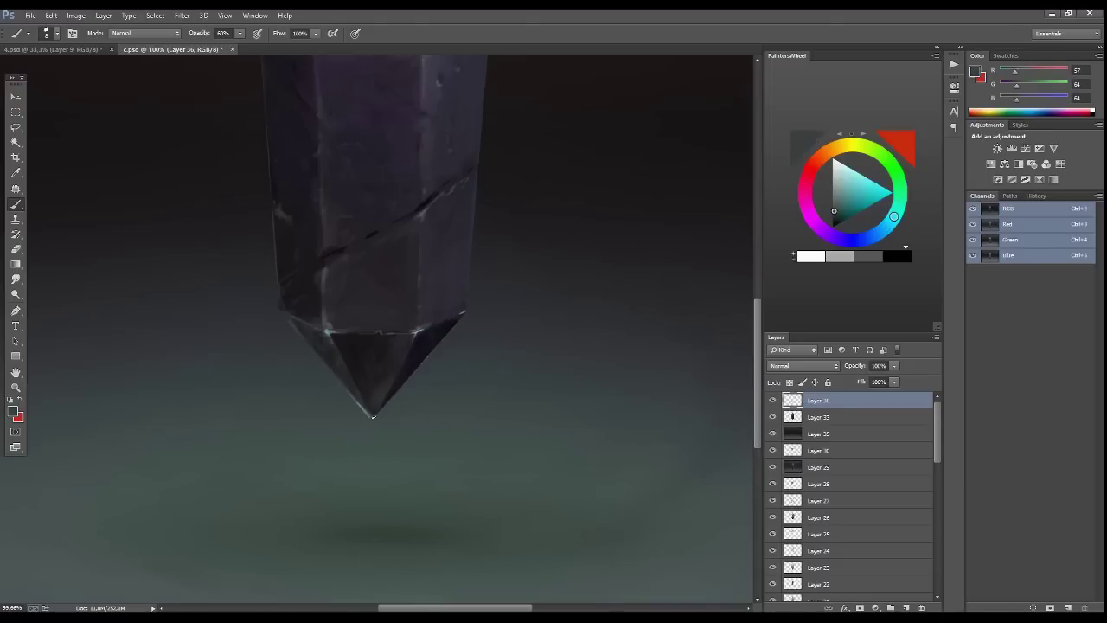
pyautogui.moveTo(374, 378); pyautogui.dragTo(401, 430)
pyautogui.keyDown('alt'); pyautogui.click(417, 416); pyautogui.keyUp('alt')
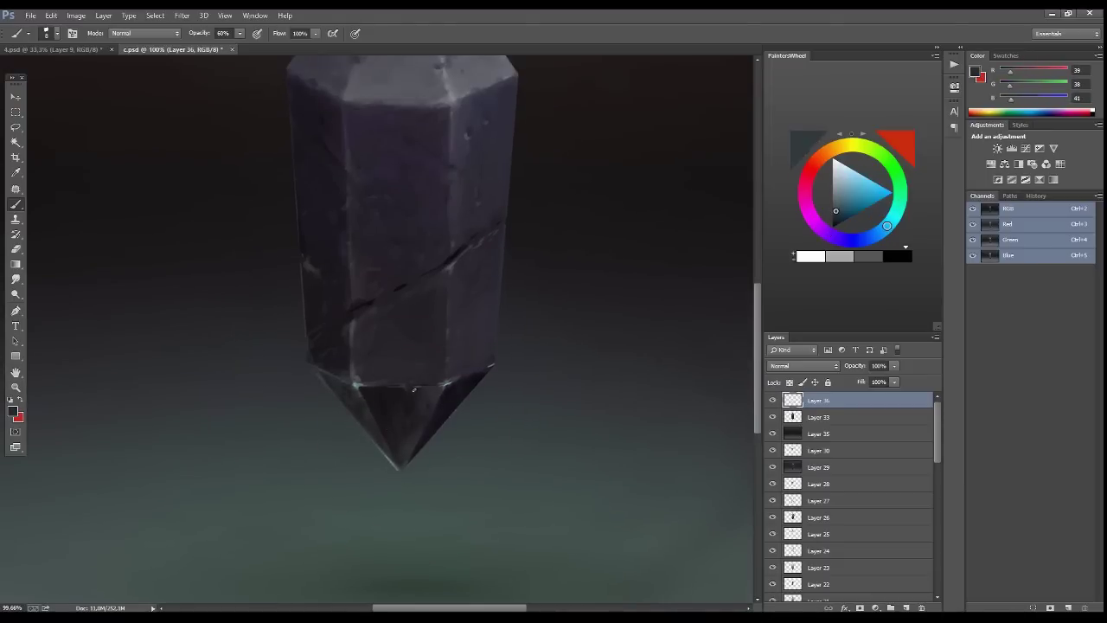
pyautogui.keyDown('alt'); pyautogui.click(445, 381); pyautogui.keyUp('alt')
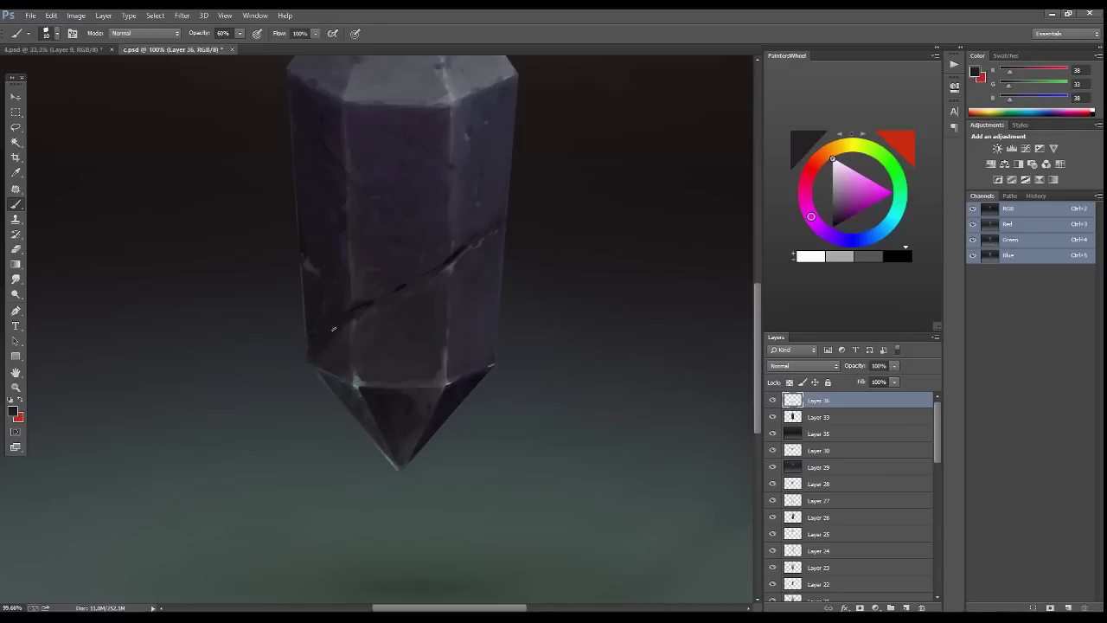
pyautogui.keyDown('alt'); pyautogui.click(325, 358); pyautogui.keyUp('alt')
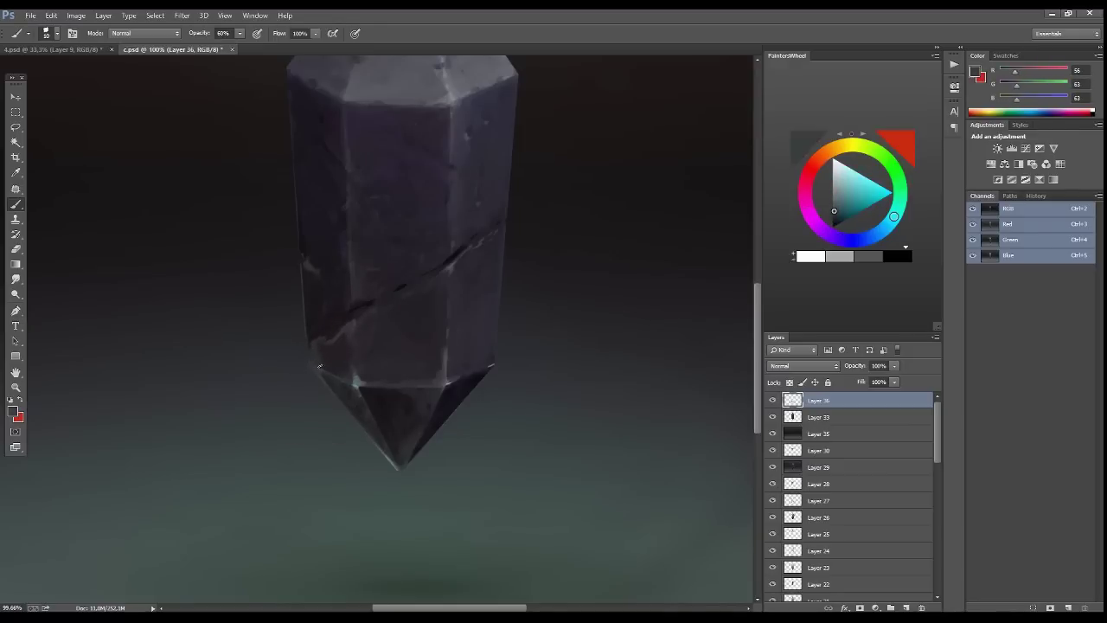
pyautogui.keyDown('alt'); pyautogui.click(344, 377); pyautogui.keyUp('alt')
pyautogui.moveTo(309, 316); pyautogui.dragTo(304, 339)
# Sample a lighter crystal shade and paint a light highlight along the diagonal crack
pyautogui.keyDown('alt'); pyautogui.click(325, 300); pyautogui.keyUp('alt')
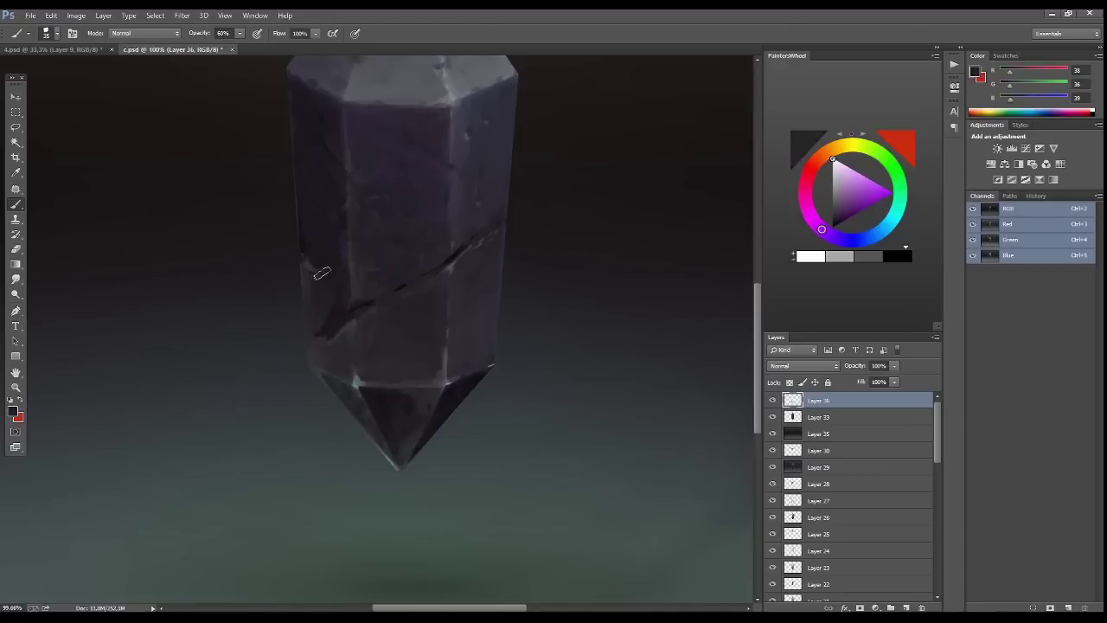
pyautogui.keyDown('alt'); pyautogui.click(365, 225); pyautogui.keyUp('alt')
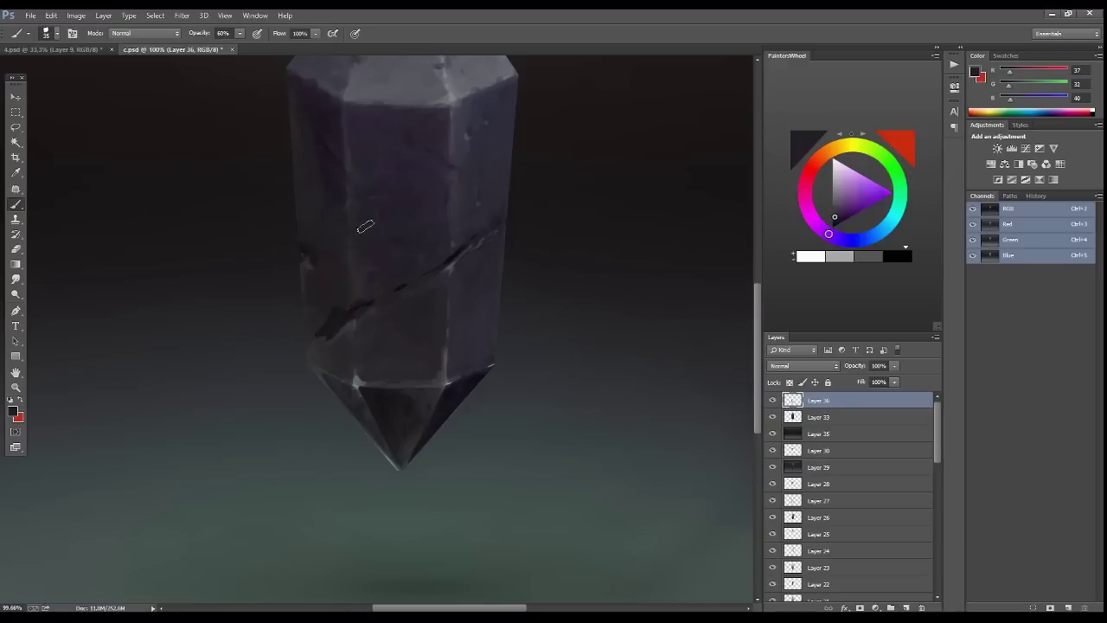
pyautogui.keyDown('alt'); pyautogui.click(379, 327); pyautogui.keyUp('alt')
pyautogui.moveTo(333, 337); pyautogui.dragTo(450, 266)
# Touch up the lower facet edges in purple, resizing the brush and sampling darker shades
pyautogui.keyDown('alt'); pyautogui.click(354, 366); pyautogui.keyUp('alt')
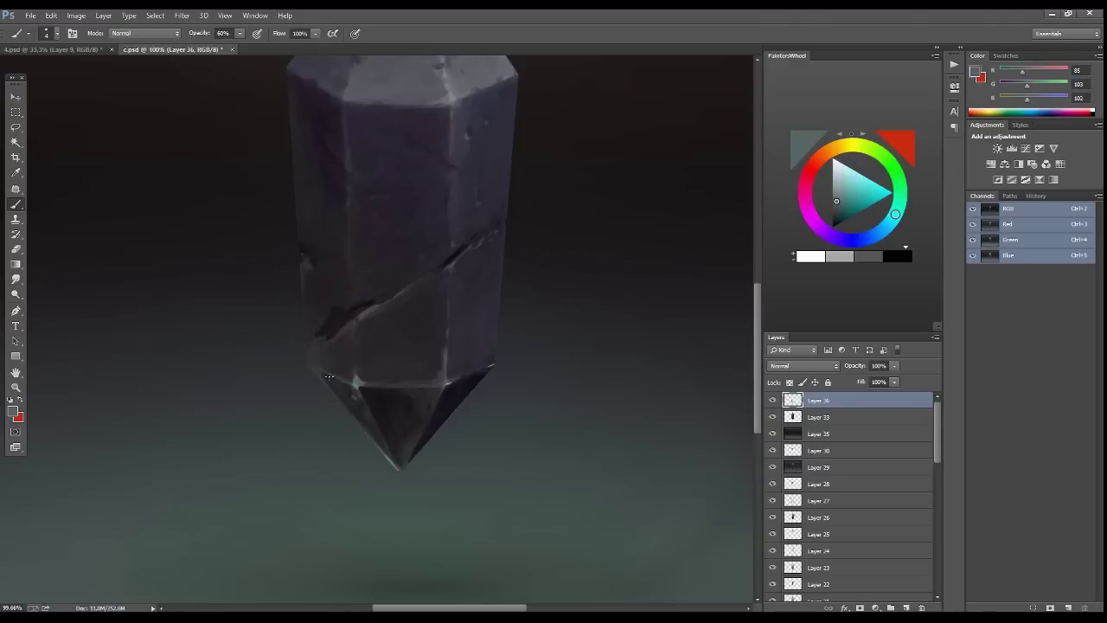
pyautogui.keyDown('alt'); pyautogui.click(328, 376); pyautogui.keyUp('alt')
pyautogui.keyDown('alt'); pyautogui.click(449, 377); pyautogui.keyUp('alt')
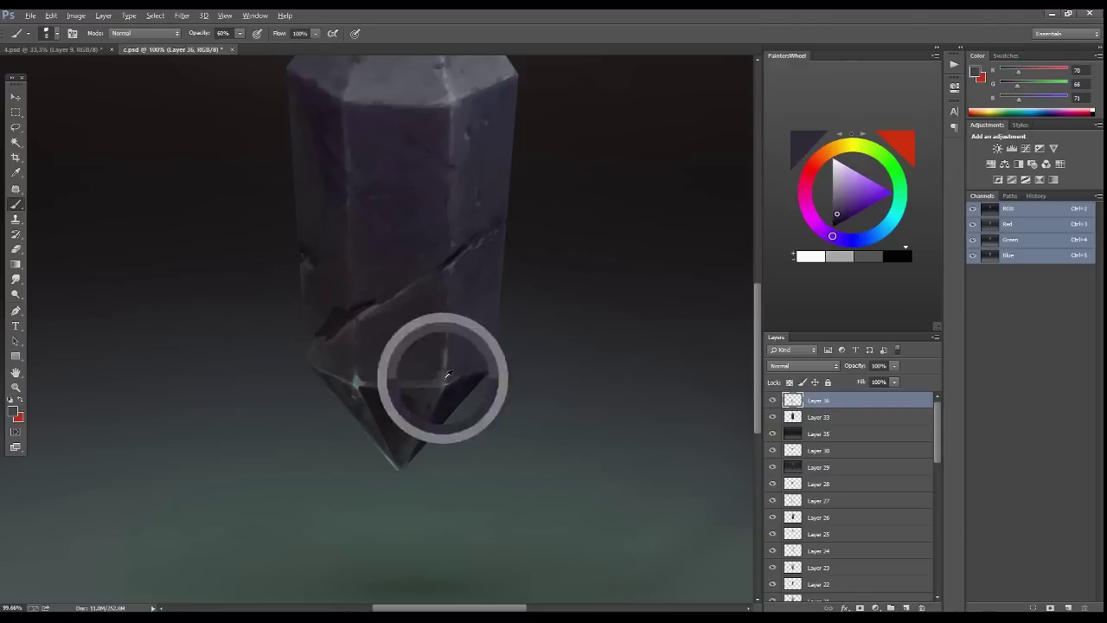
pyautogui.keyDown('alt'); pyautogui.click(451, 379); pyautogui.keyUp('alt')
pyautogui.press(']')
pyautogui.press(']')
pyautogui.press(']')
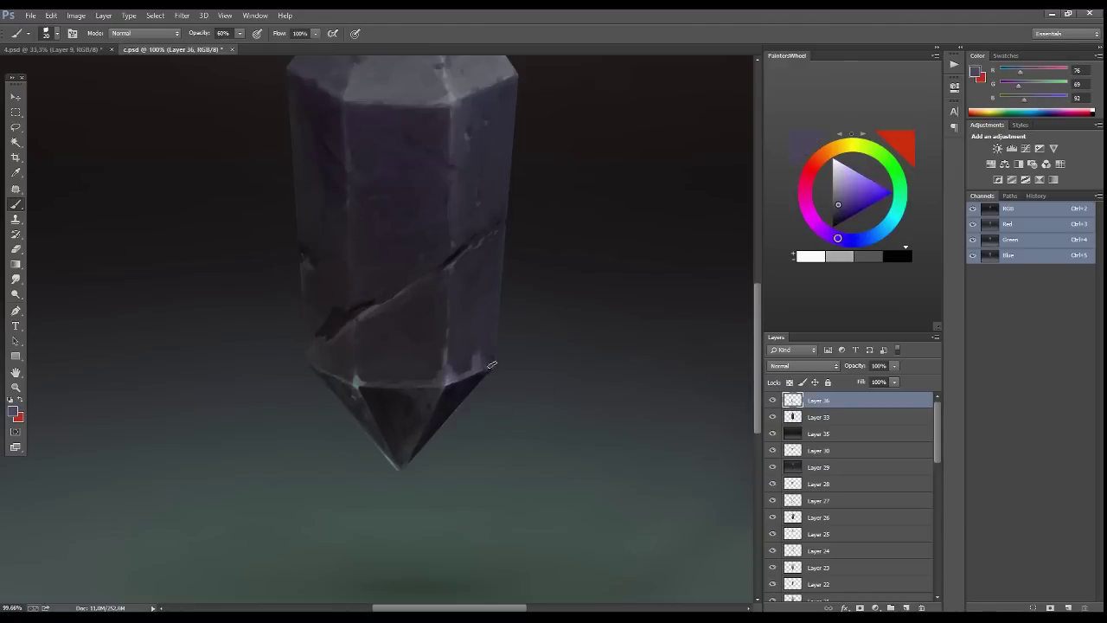
pyautogui.keyDown('alt'); pyautogui.click(452, 369); pyautogui.keyUp('alt')
pyautogui.press('[')
pyautogui.press('[')
pyautogui.press('[')
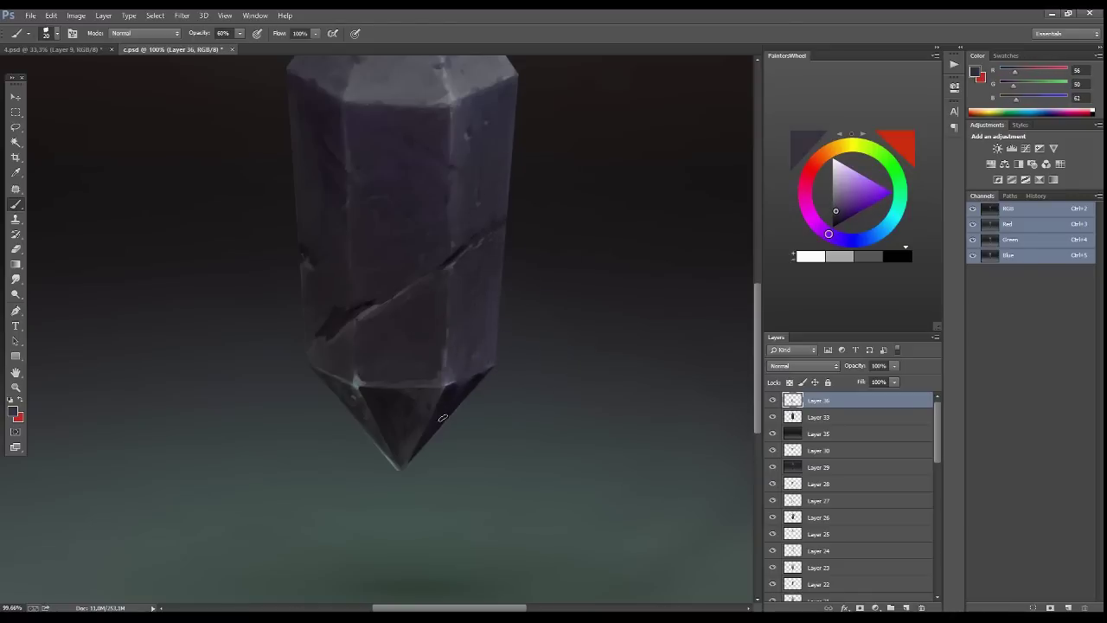
pyautogui.keyDown('alt'); pyautogui.click(465, 368); pyautogui.keyUp('alt')
pyautogui.keyDown('alt'); pyautogui.click(466, 347); pyautogui.keyUp('alt')
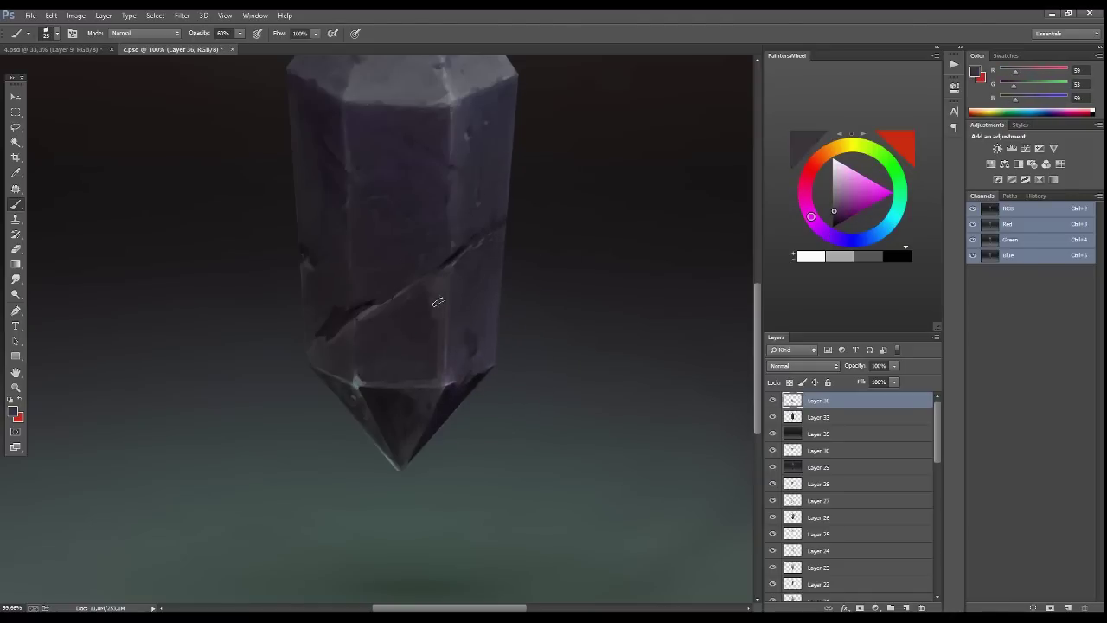
pyautogui.keyDown('alt'); pyautogui.click(350, 374); pyautogui.keyUp('alt')
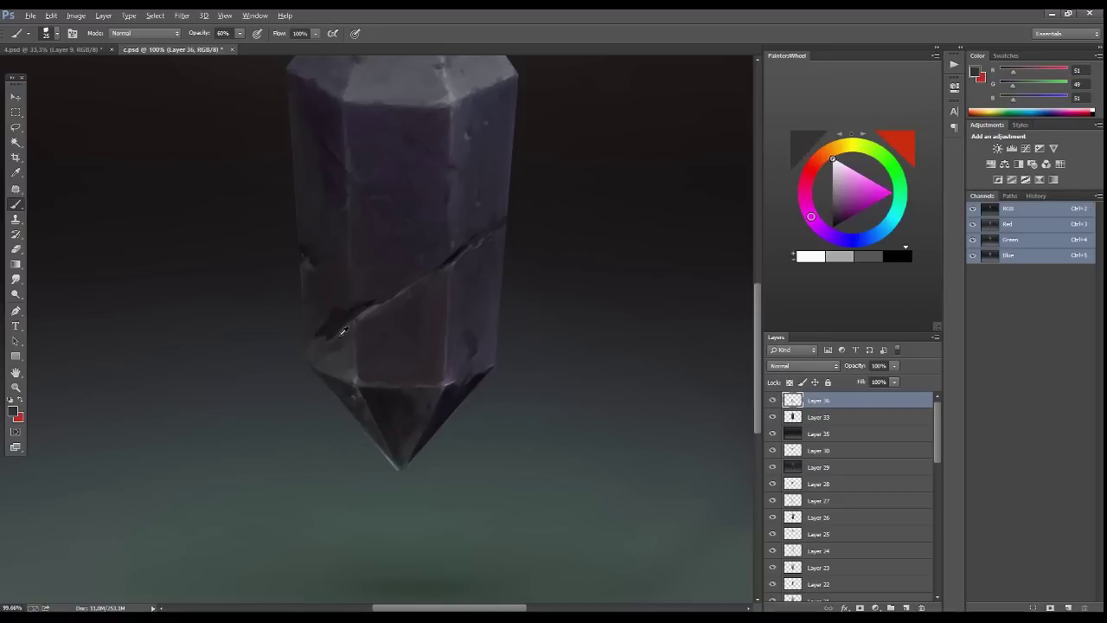
pyautogui.keyDown('alt'); pyautogui.click(327, 352); pyautogui.keyUp('alt')
# Sample several grey and dark tones from across the crystal
pyautogui.moveTo(338, 338); pyautogui.dragTo(379, 467)
pyautogui.keyDown('alt'); pyautogui.click(340, 346); pyautogui.keyUp('alt')
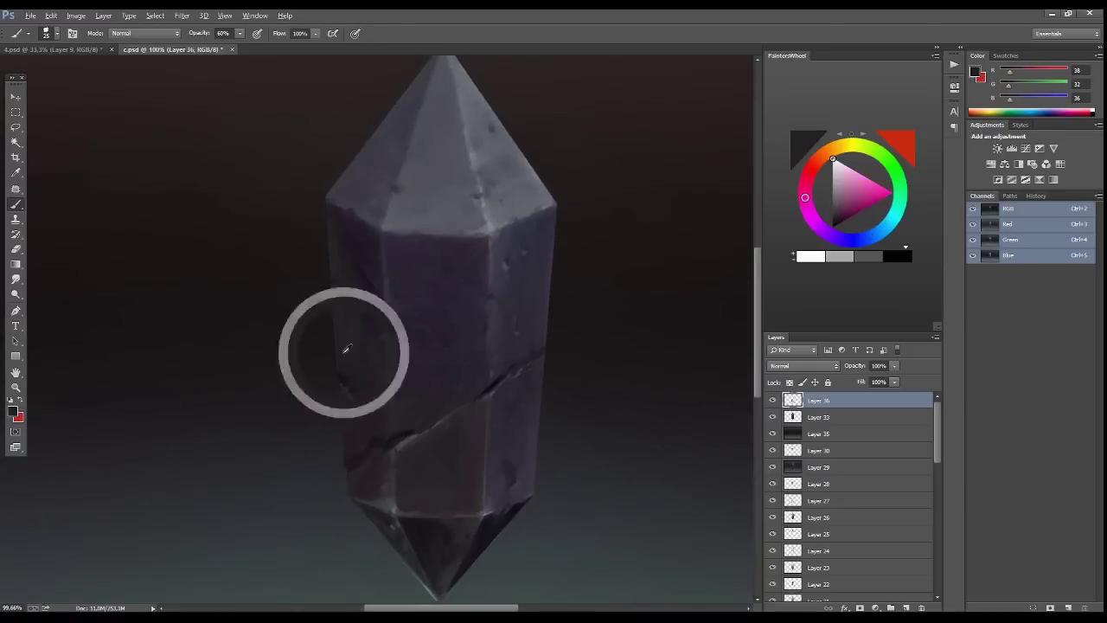
pyautogui.keyDown('alt'); pyautogui.click(379, 236); pyautogui.keyUp('alt')
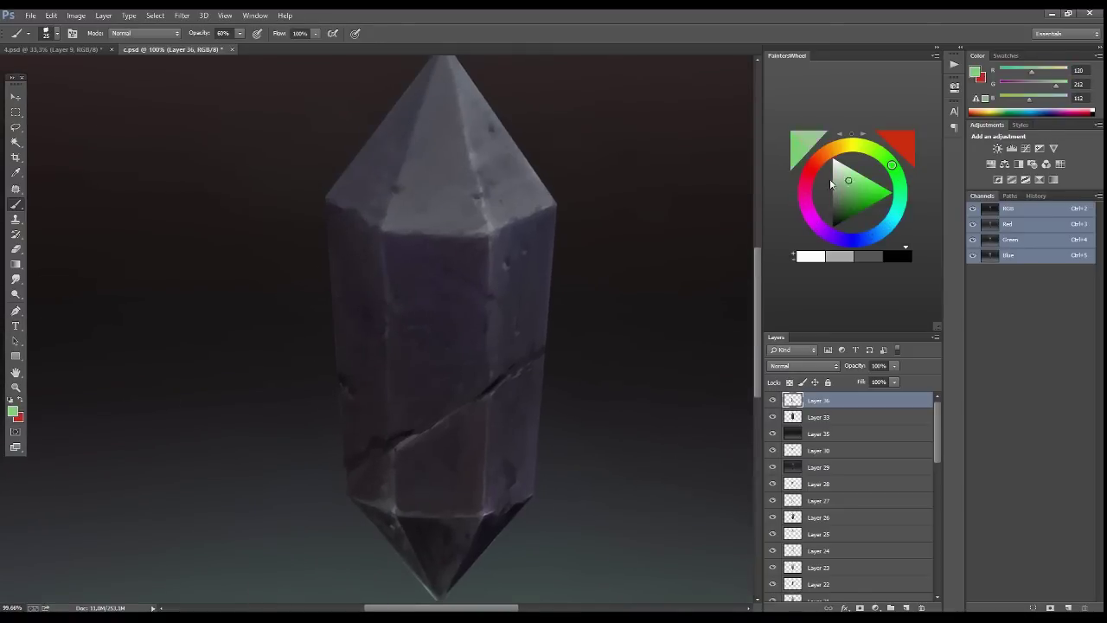
pyautogui.keyDown('alt'); pyautogui.click(375, 246); pyautogui.keyUp('alt')
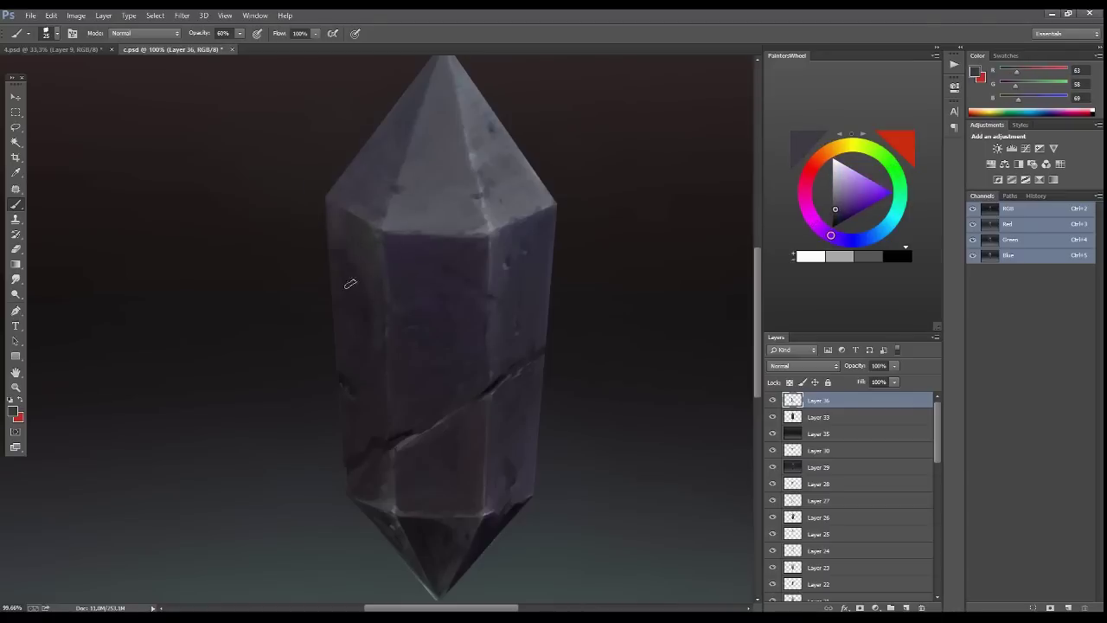
pyautogui.keyDown('alt'); pyautogui.click(403, 447); pyautogui.keyUp('alt')
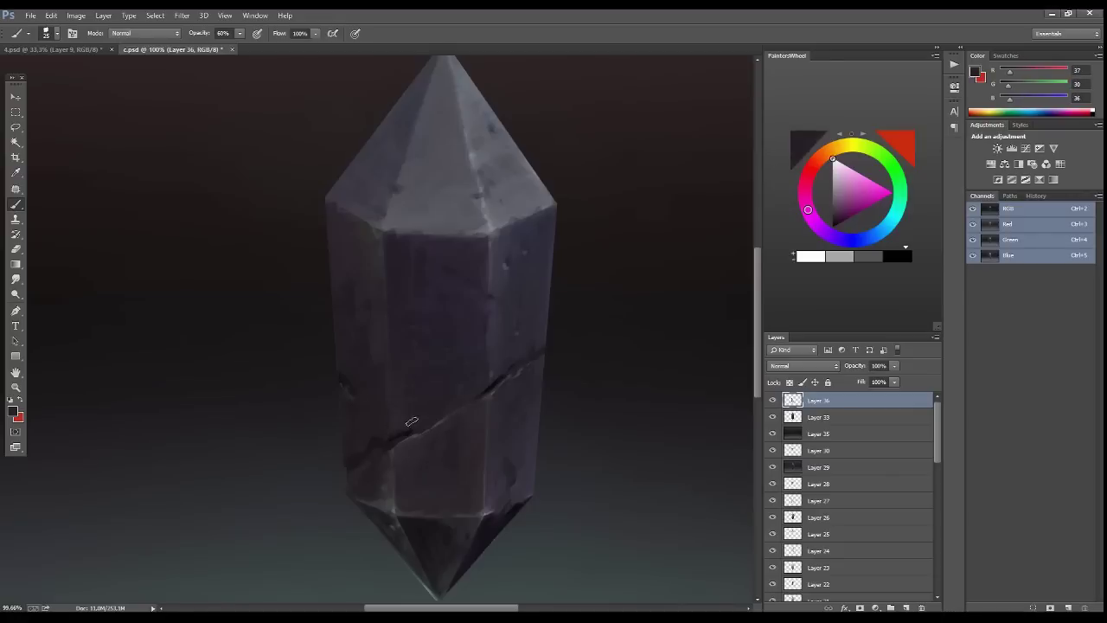
# Add Layer 37 and begin painting pits and chips with brush and eraser
pyautogui.hotkey('ctrl', 'shift', 'alt', 'n')
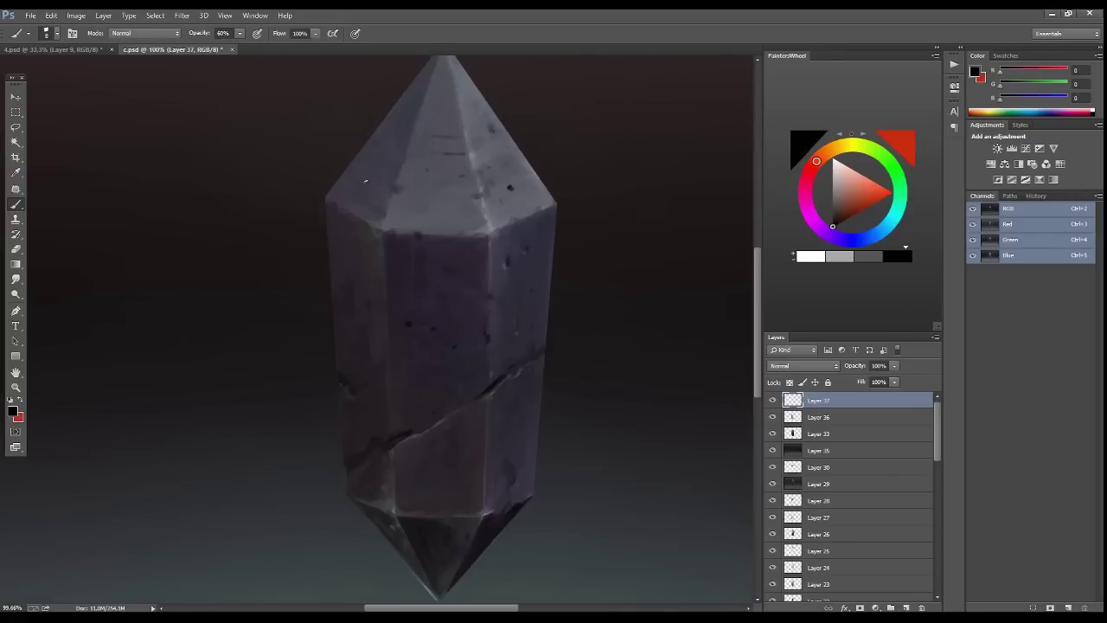
pyautogui.press('e')
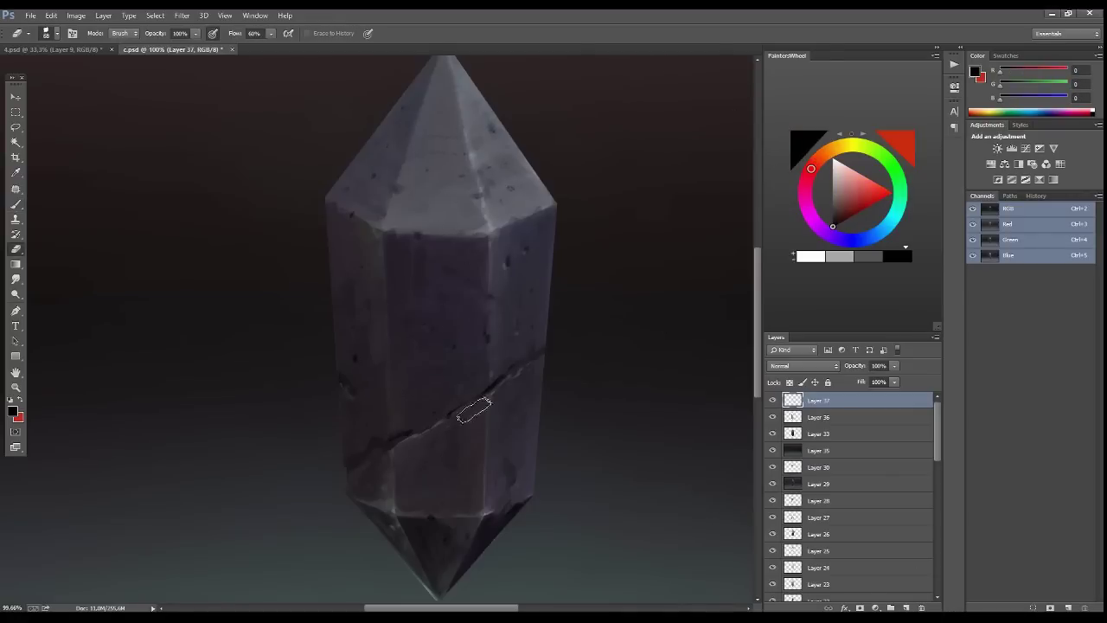
pyautogui.press('b')
pyautogui.keyDown('alt'); pyautogui.click(365, 320); pyautogui.keyUp('alt')
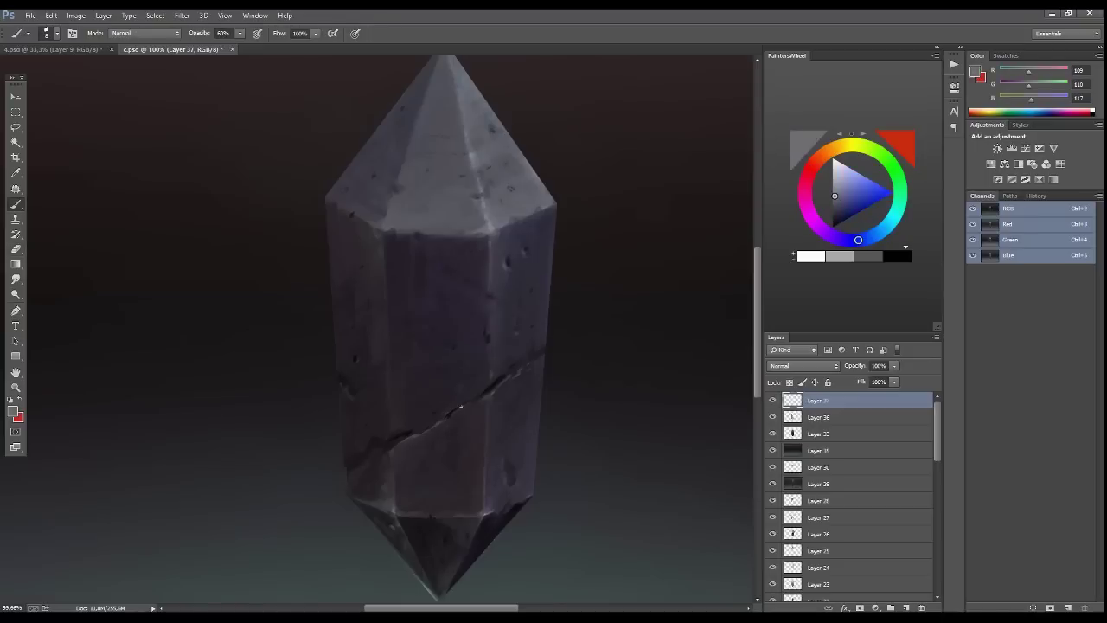
pyautogui.keyDown('alt'); pyautogui.click(427, 323); pyautogui.keyUp('alt')
# Sample dark crack tones and enlarge the brush to paint chips on the lower crystal
pyautogui.moveTo(456, 170)
pyautogui.mouseDown()
pyautogui.moveTo(468, 223)
pyautogui.moveTo(466, 154)
pyautogui.mouseUp()
pyautogui.keyDown('alt'); pyautogui.click(485, 332); pyautogui.keyUp('alt')
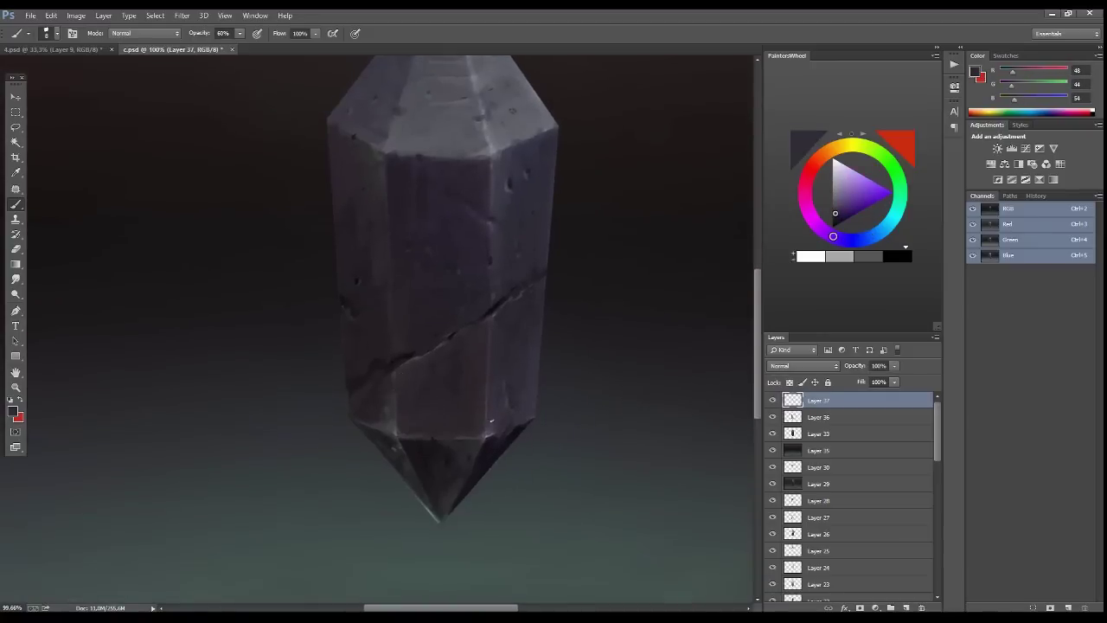
pyautogui.moveTo(522, 493); pyautogui.dragTo(492, 480)
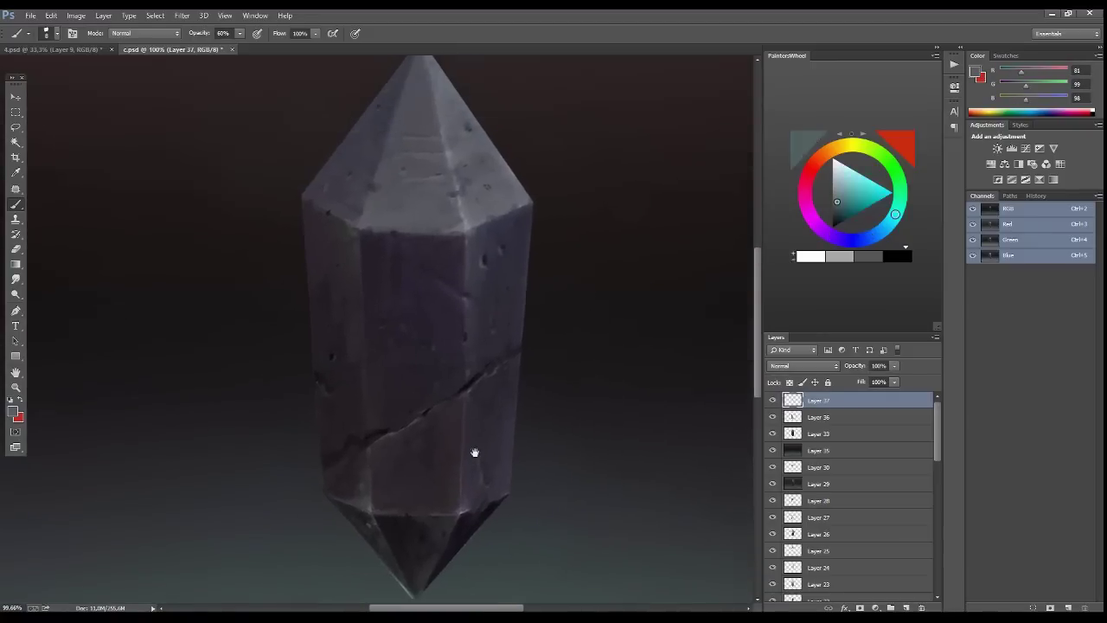
pyautogui.keyDown('alt'); pyautogui.click(335, 458); pyautogui.keyUp('alt')
pyautogui.moveTo(335, 459); pyautogui.dragTo(349, 384)
pyautogui.keyDown('alt'); pyautogui.click(380, 359); pyautogui.keyUp('alt')
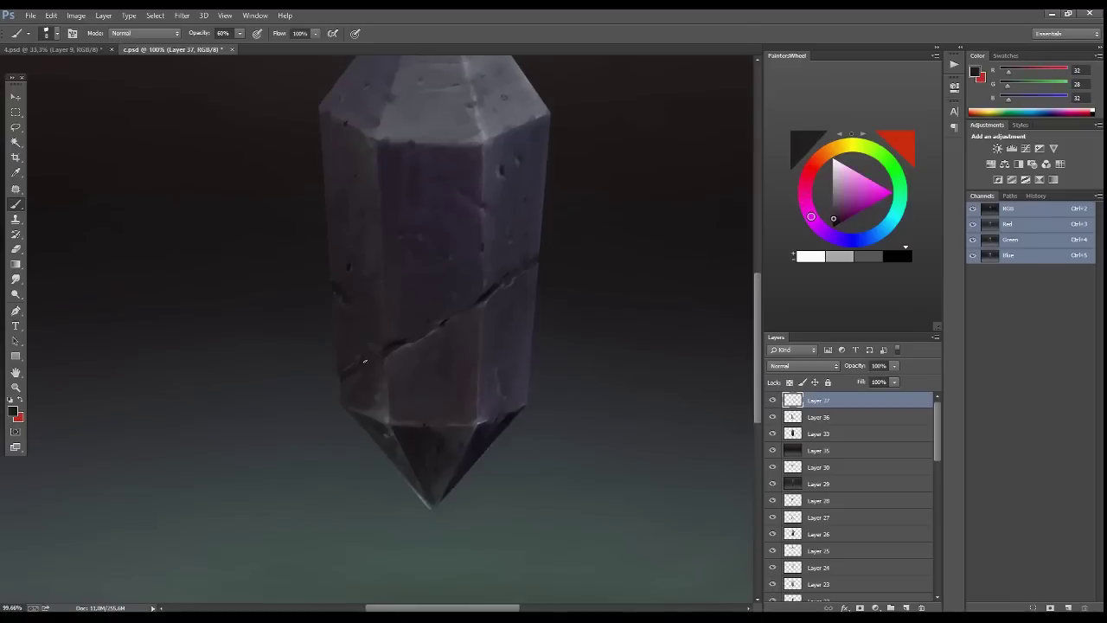
pyautogui.keyDown('alt'); pyautogui.click(391, 371); pyautogui.keyUp('alt')
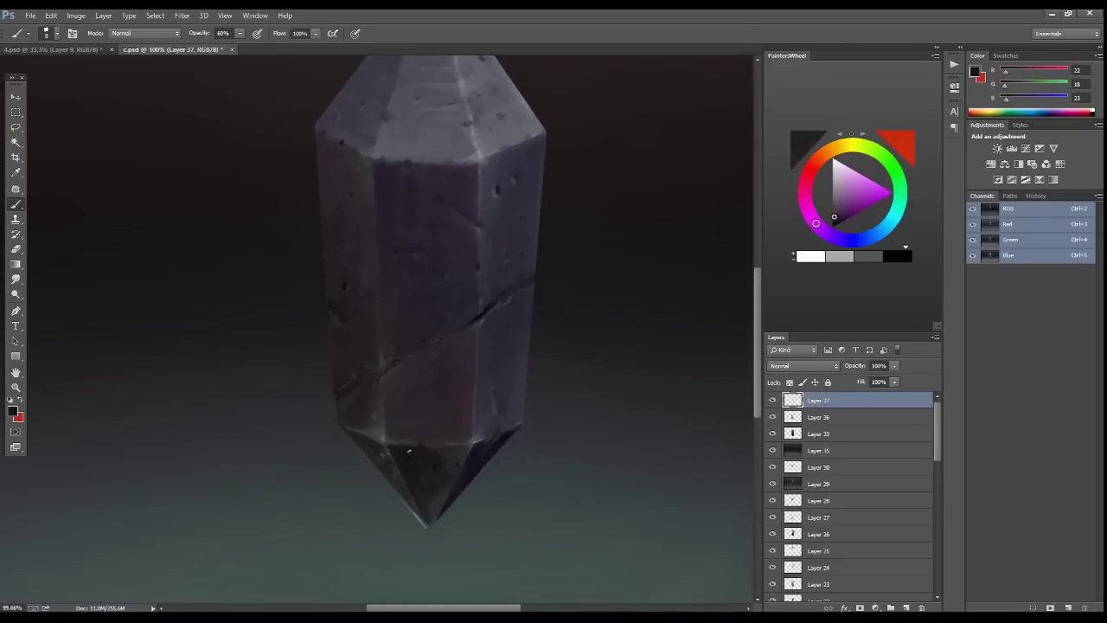
pyautogui.keyDown('alt'); pyautogui.click(392, 377); pyautogui.keyUp('alt')
pyautogui.press(']')
pyautogui.press(']')
pyautogui.press(']')
# Add Layer 38 and brush a soft purple glaze onto the crystal's upper face
pyautogui.moveTo(503, 319); pyautogui.dragTo(507, 354)
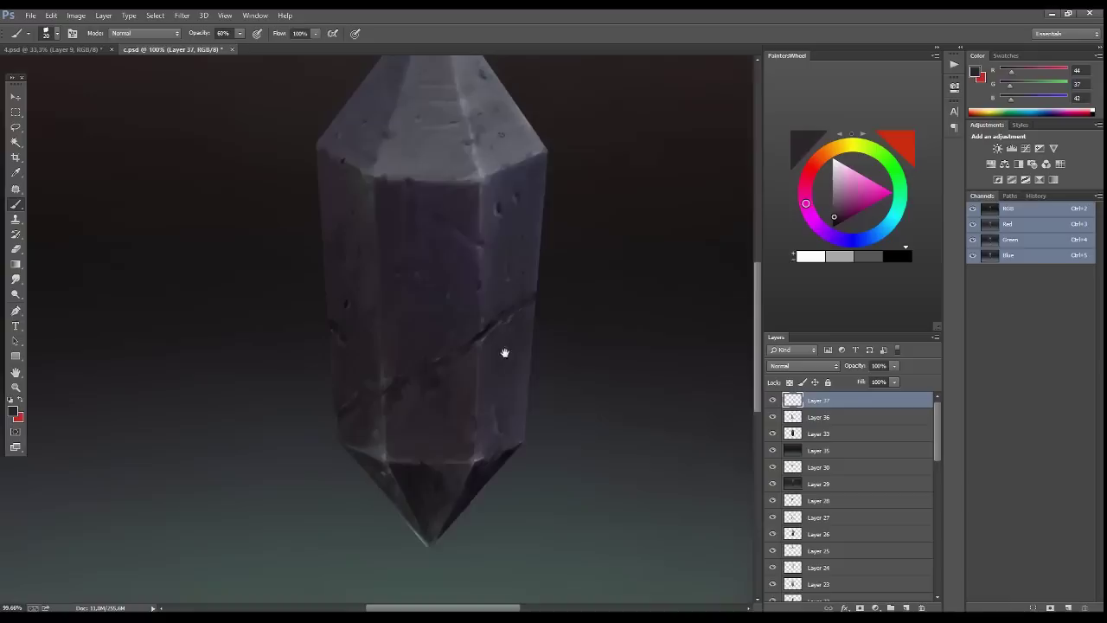
pyautogui.hotkey('ctrl', 'shift', 'alt', 'n')
pyautogui.moveTo(476, 214)
pyautogui.mouseDown()
pyautogui.moveTo(482, 198)
pyautogui.moveTo(437, 259)
pyautogui.mouseUp()
pyautogui.press(']')
pyautogui.press(']')
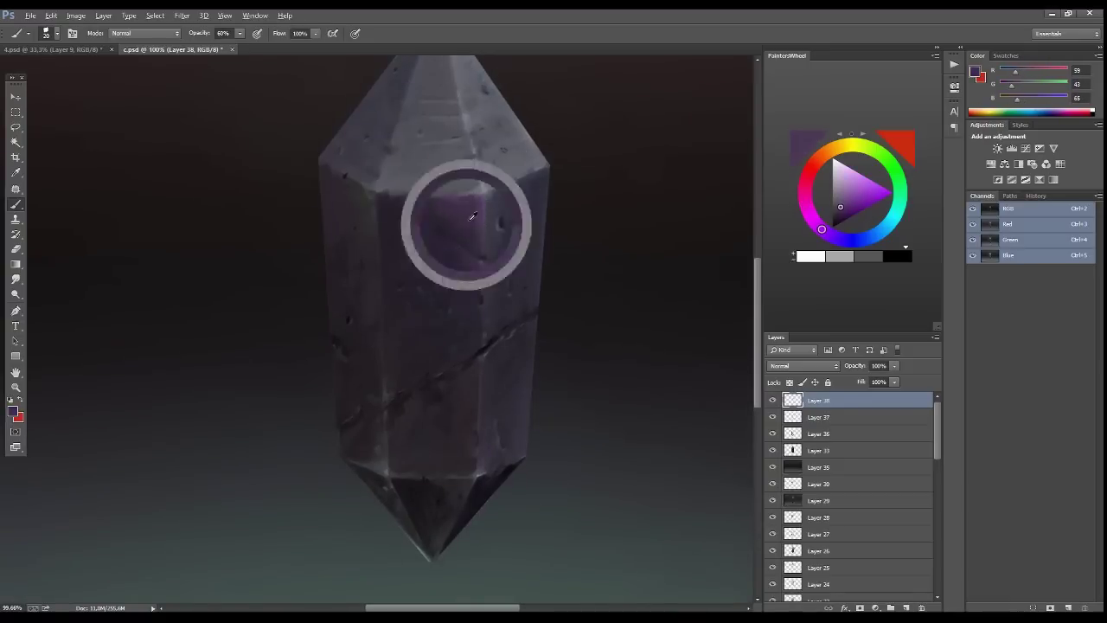
# Glaze the front face purple and paint a bright bluish highlight along the top ridge
pyautogui.keyDown('alt'); pyautogui.click(462, 217); pyautogui.keyUp('alt')
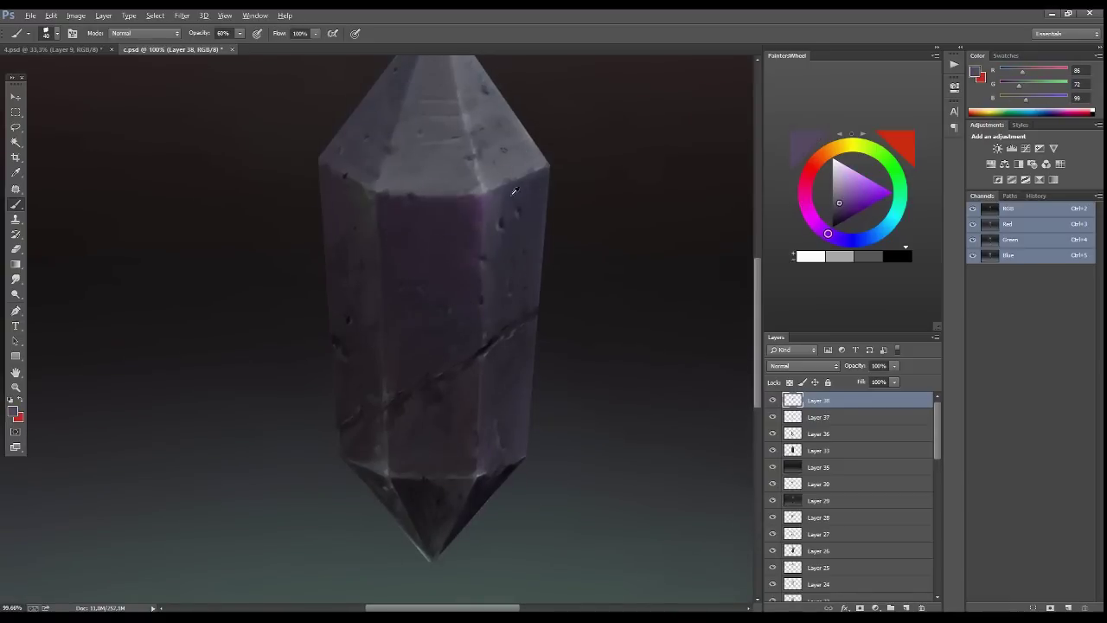
pyautogui.keyDown('alt'); pyautogui.click(519, 238); pyautogui.keyUp('alt')
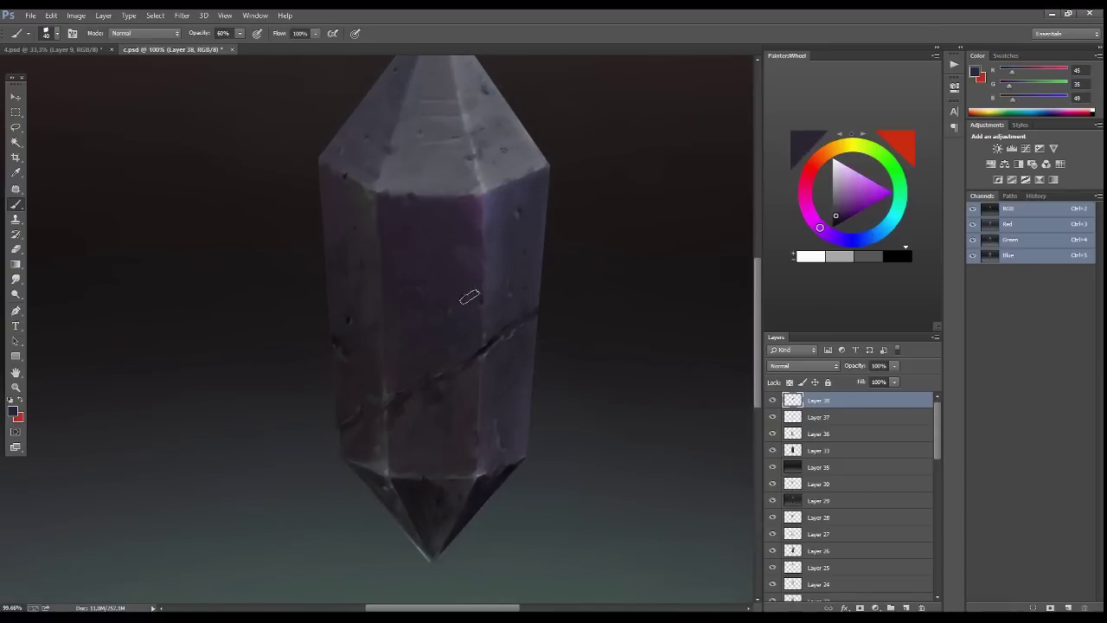
pyautogui.moveTo(467, 294); pyautogui.dragTo(490, 393)
pyautogui.keyDown('alt'); pyautogui.click(513, 281); pyautogui.keyUp('alt')
pyautogui.moveTo(502, 294); pyautogui.dragTo(486, 246)
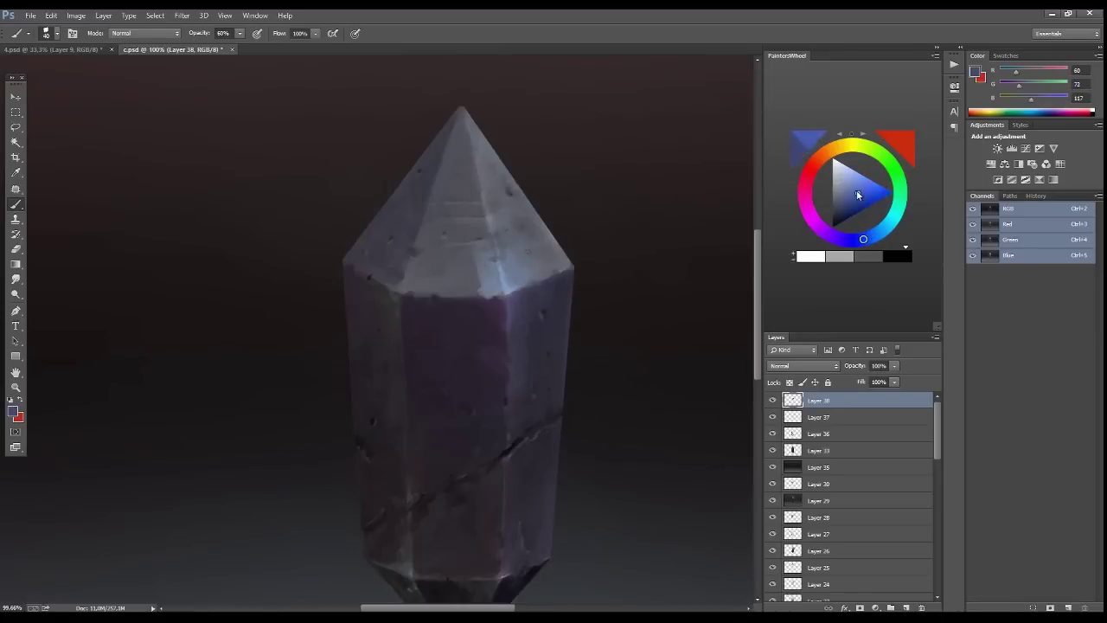
# Add a purplish stroke on the upper-left edge, drop Layer 38 to 47%, add Layer 39
pyautogui.keyDown('alt'); pyautogui.click(465, 205); pyautogui.keyUp('alt')
pyautogui.keyDown('alt'); pyautogui.click(494, 306); pyautogui.keyUp('alt')
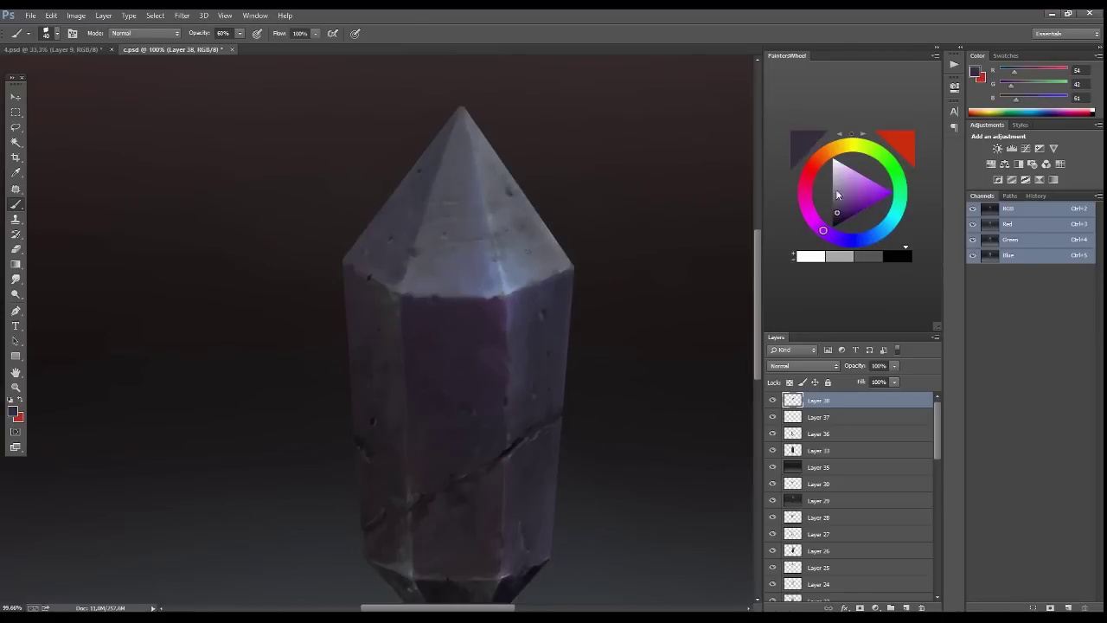
pyautogui.moveTo(402, 277); pyautogui.dragTo(366, 257)
pyautogui.click(894, 381)
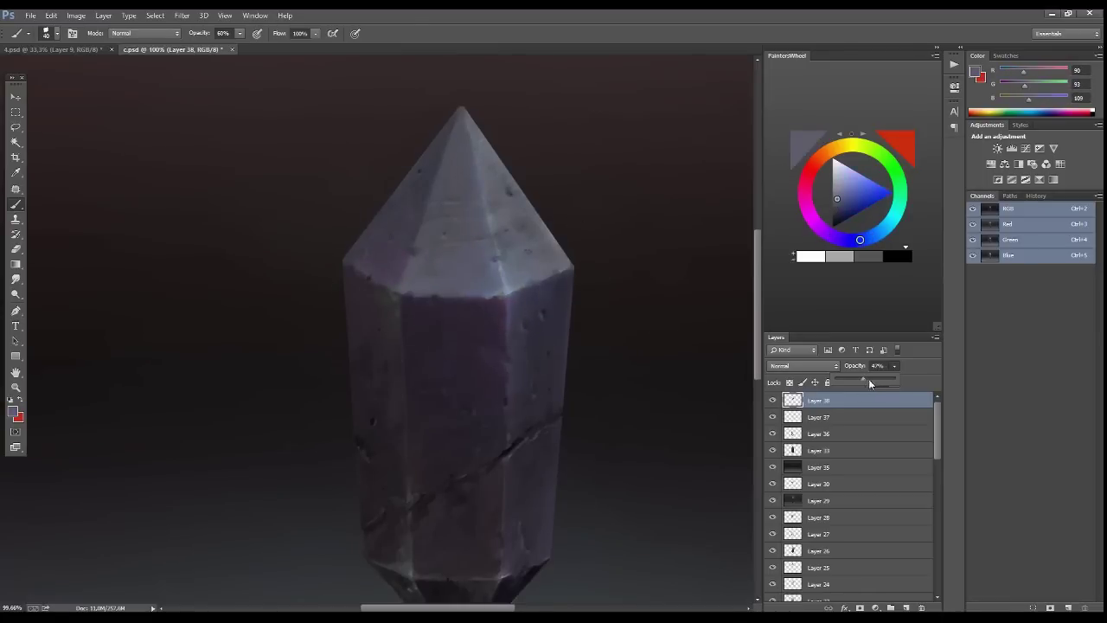
pyautogui.click(906, 607)
# Set the new layer to Soft Light and lay a light gradient across the crystal
pyautogui.click(803, 365)
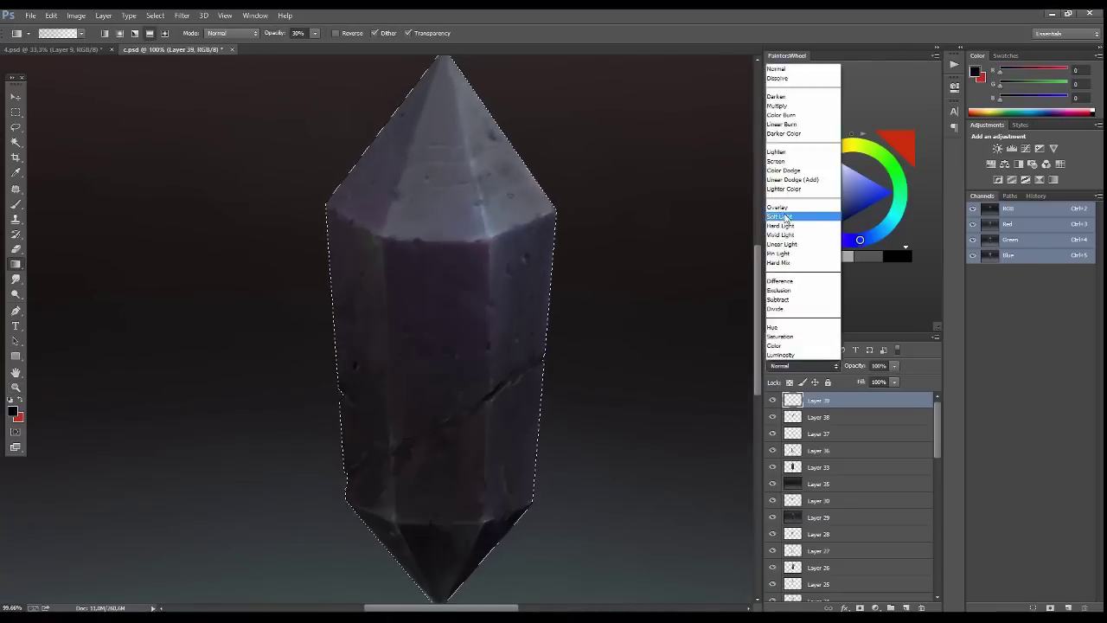
pyautogui.click(783, 216)
pyautogui.click(800, 148)
pyautogui.moveTo(441, 86); pyautogui.dragTo(441, 346)
# On a new Overlay layer, brighten the crystal with a reversed gradient, then deselect
pyautogui.click(905, 607)
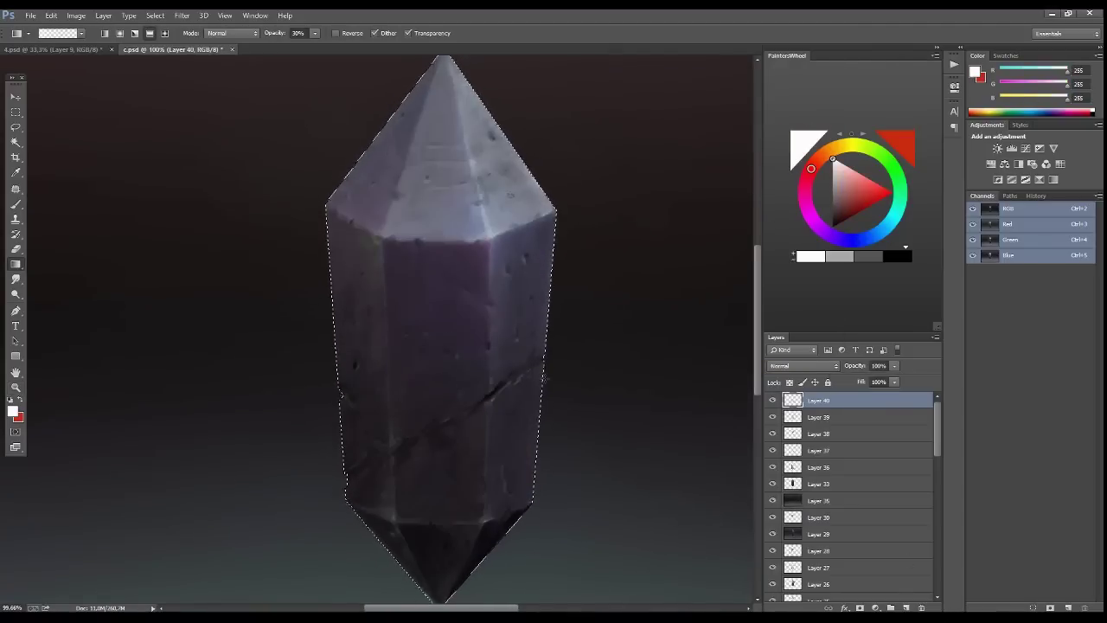
pyautogui.moveTo(441, 87); pyautogui.dragTo(441, 562)
pyautogui.click(803, 365)
pyautogui.click(783, 208)
pyautogui.click(831, 229)
pyautogui.click(346, 33)
pyautogui.hotkey('ctrl', 'd')
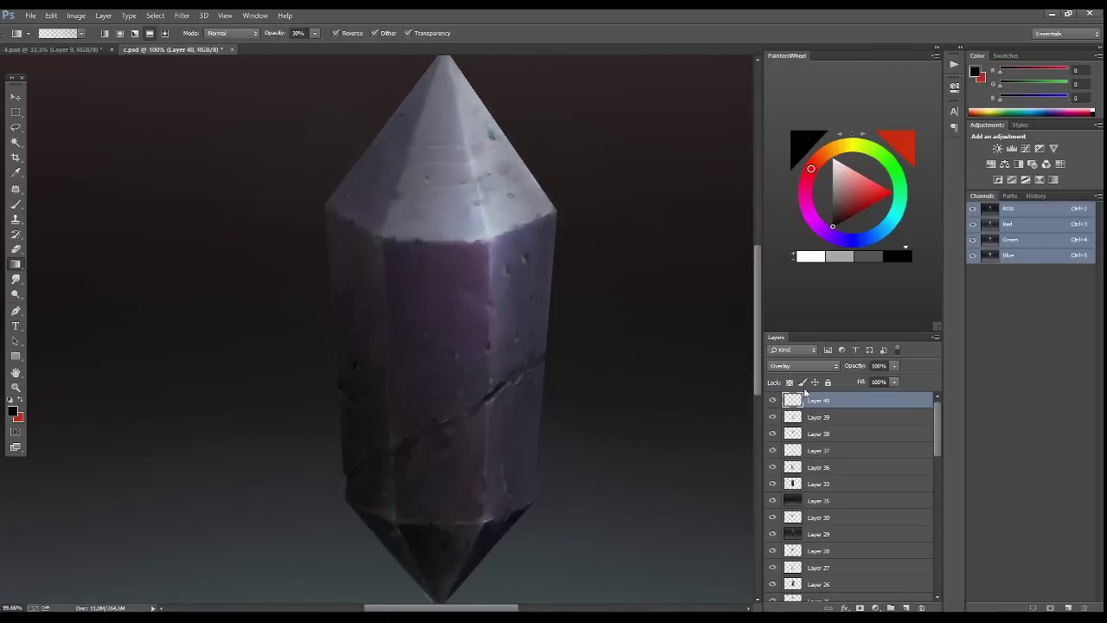
# Merge everything visible into Layer 41 and hide the earlier crystal layers
pyautogui.press('z')
pyautogui.keyDown('alt'); pyautogui.click(372, 329); pyautogui.keyUp('alt')
pyautogui.hotkey('ctrl', 'shift', 'alt', 'e')
pyautogui.moveTo(772, 484); pyautogui.dragTo(774, 401)
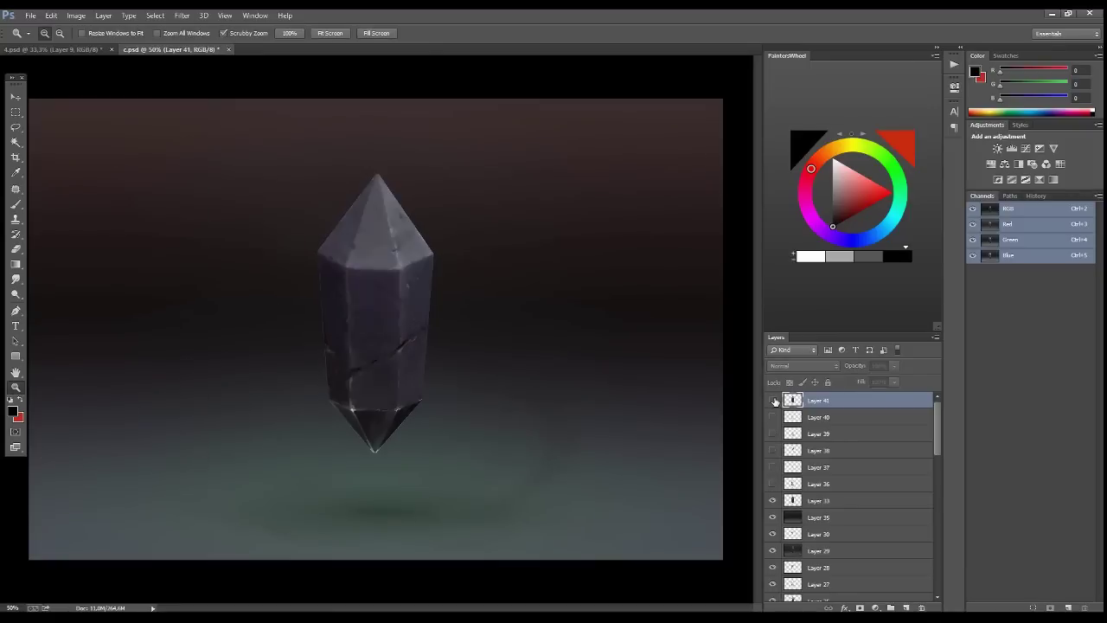
pyautogui.click(775, 400)
# On a new layer, add a green gradient glow at the crystal's lower tip with a changed blend mode
pyautogui.hotkey('ctrl', 'shift', 'alt', 'n')
pyautogui.press('g')
pyautogui.click(119, 33)
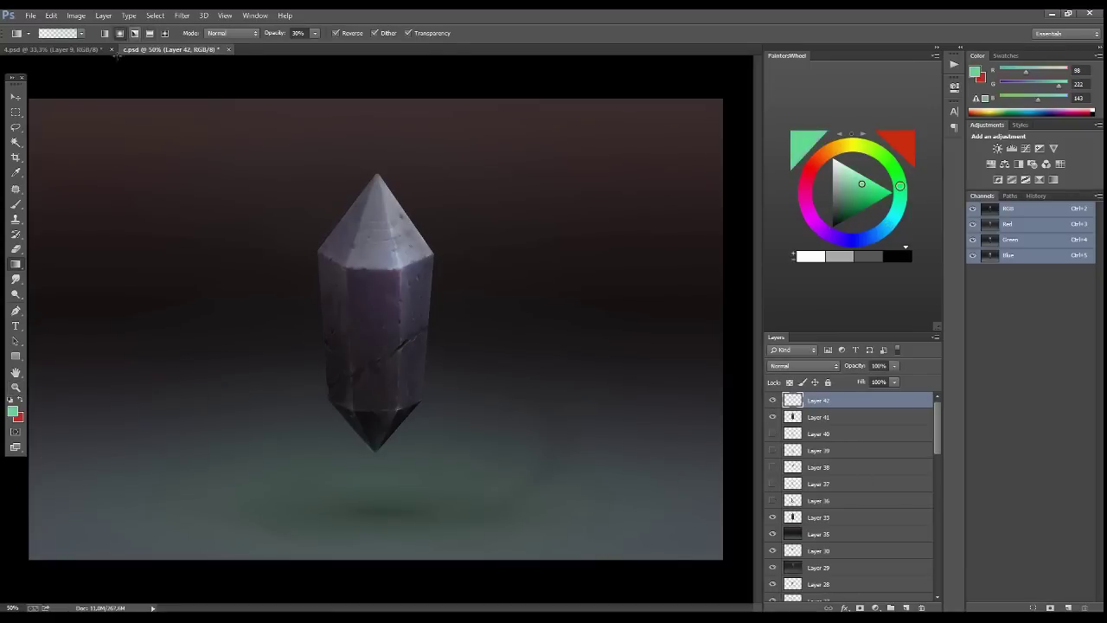
pyautogui.moveTo(376, 449)
pyautogui.mouseDown()
pyautogui.moveTo(377, 260)
pyautogui.moveTo(376, 406)
pyautogui.mouseUp()
pyautogui.hotkey('ctrl', 'z')
pyautogui.click(802, 365)
pyautogui.click(796, 165)
# Darken the upper body with a black gradient, lighten the tip with white, and lower opacity
pyautogui.moveTo(367, 458); pyautogui.dragTo(366, 269)
pyautogui.keyDown('alt'); pyautogui.click(746, 246); pyautogui.keyUp('alt')
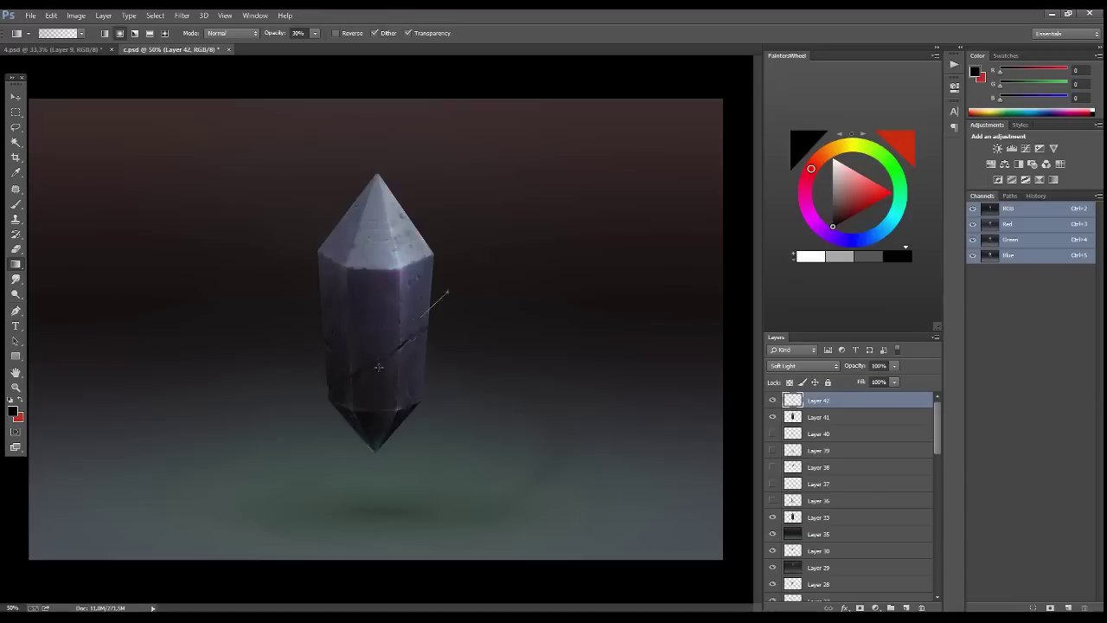
pyautogui.click(810, 255)
pyautogui.moveTo(376, 216); pyautogui.dragTo(403, 374)
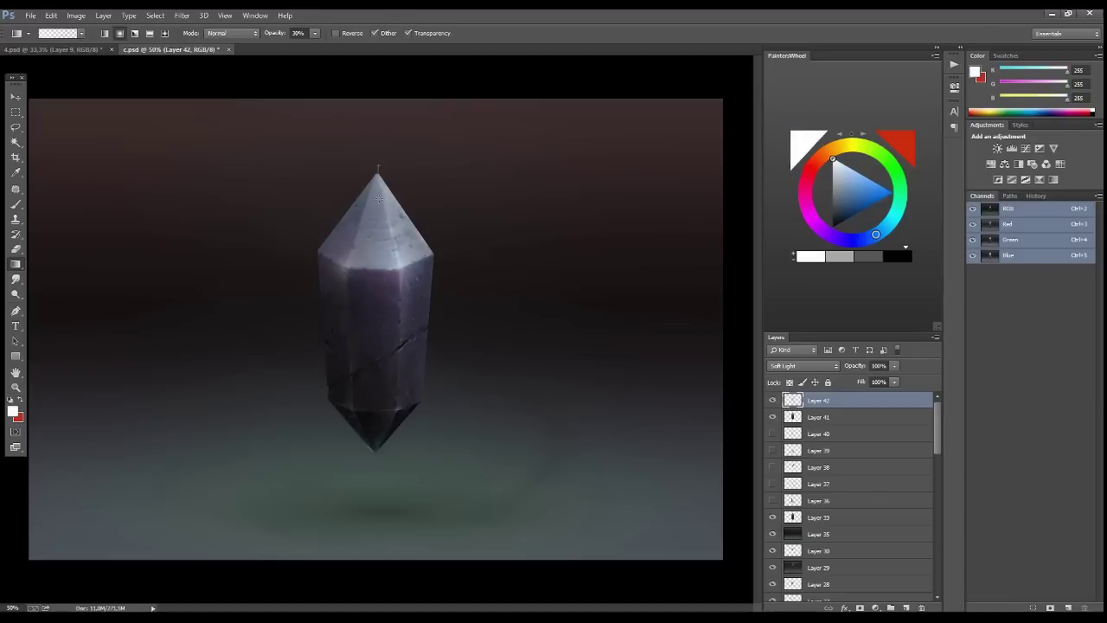
pyautogui.click(810, 168)
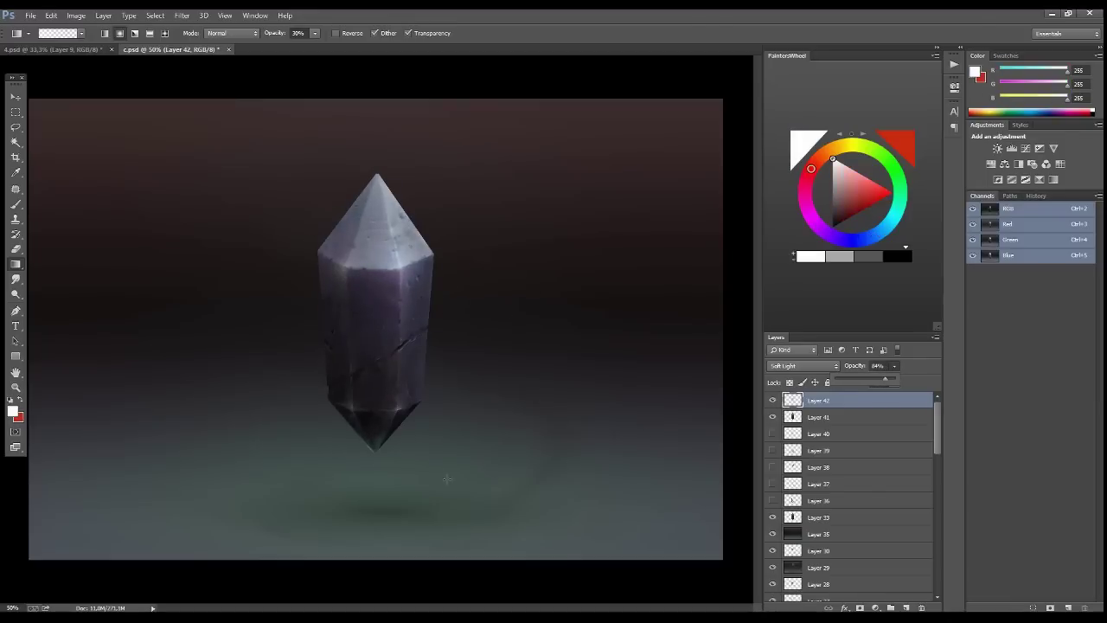
pyautogui.hotkey('ctrl', 'shift', 'alt', 'n')
pyautogui.press('z')
pyautogui.click(418, 398)
# Paint a dark purple-grey crack stroke across the crystal
pyautogui.press('b')
pyautogui.keyDown('alt'); pyautogui.click(389, 406); pyautogui.keyUp('alt')
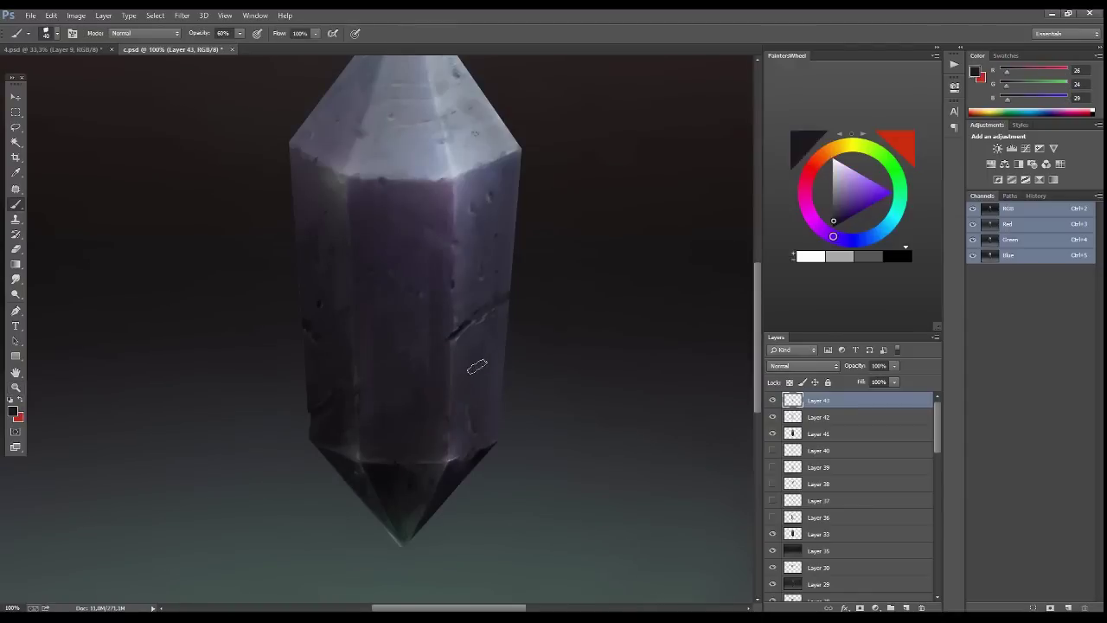
pyautogui.moveTo(366, 371); pyautogui.dragTo(457, 317)
# On a new layer, paint near-white highlights and scratches on the crystal tip
pyautogui.hotkey('ctrl', 'shift', 'alt', 'n')
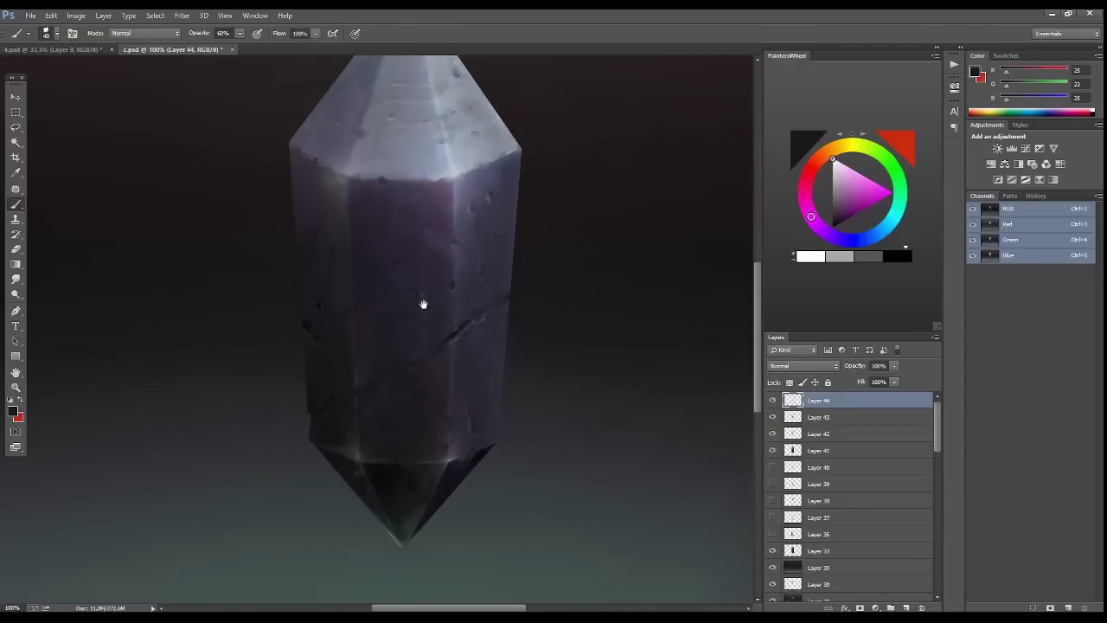
pyautogui.scroll(2, 416, 297)
pyautogui.keyDown('alt'); pyautogui.click(489, 290); pyautogui.keyUp('alt')
pyautogui.keyDown('alt'); pyautogui.click(490, 284); pyautogui.keyUp('alt')
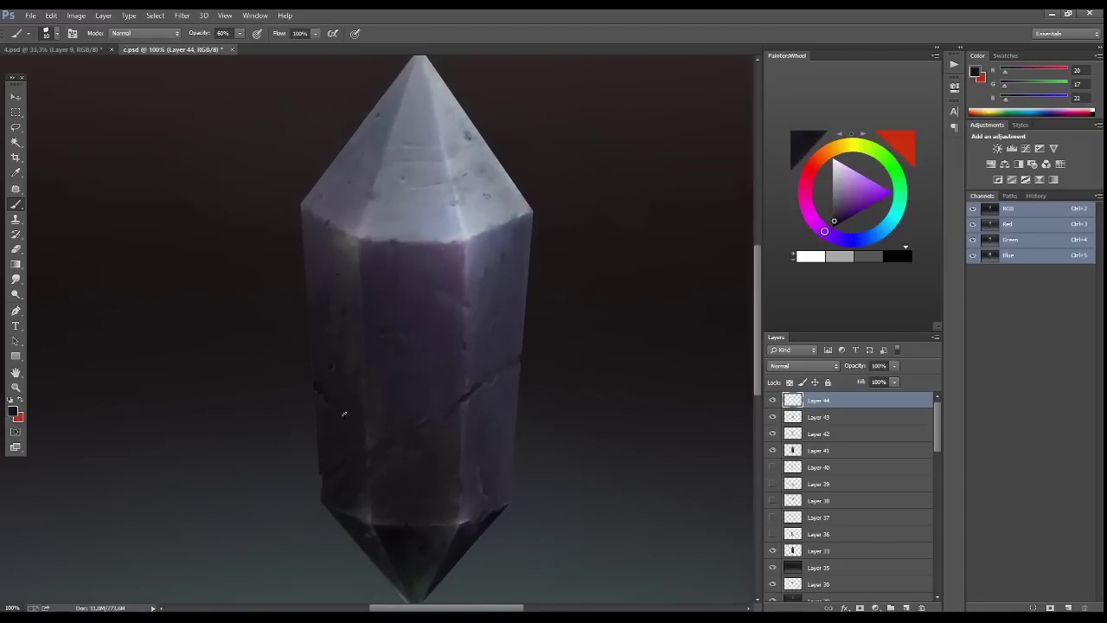
pyautogui.scroll(2, 480, 347)
pyautogui.keyDown('alt'); pyautogui.click(474, 291); pyautogui.keyUp('alt')
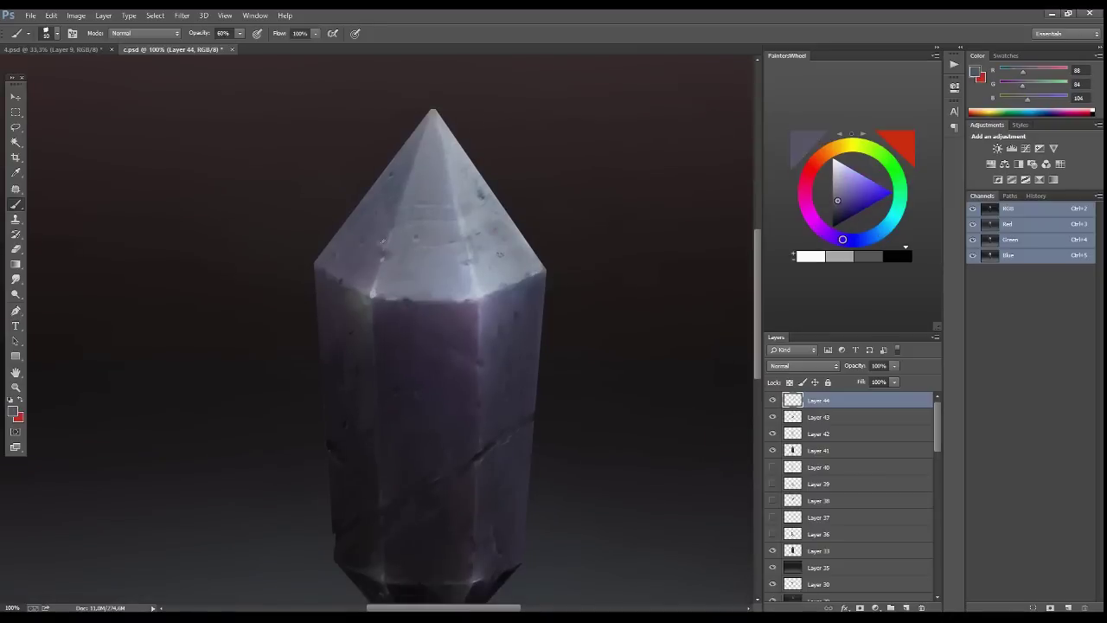
pyautogui.keyDown('alt'); pyautogui.click(458, 298); pyautogui.keyUp('alt')
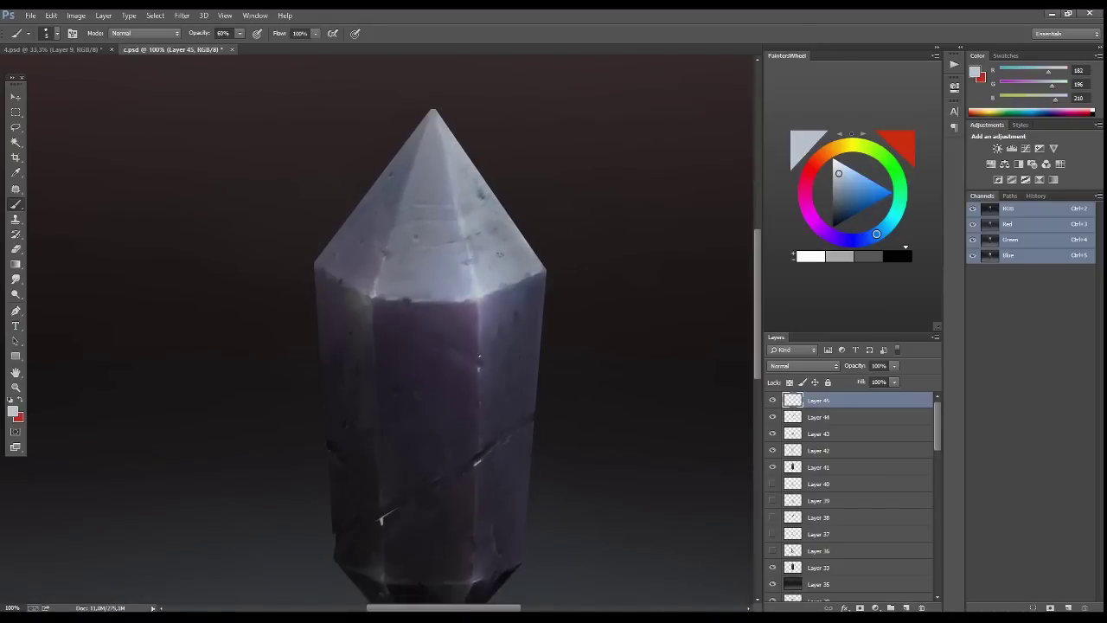
pyautogui.keyDown('alt'); pyautogui.click(479, 296); pyautogui.keyUp('alt')
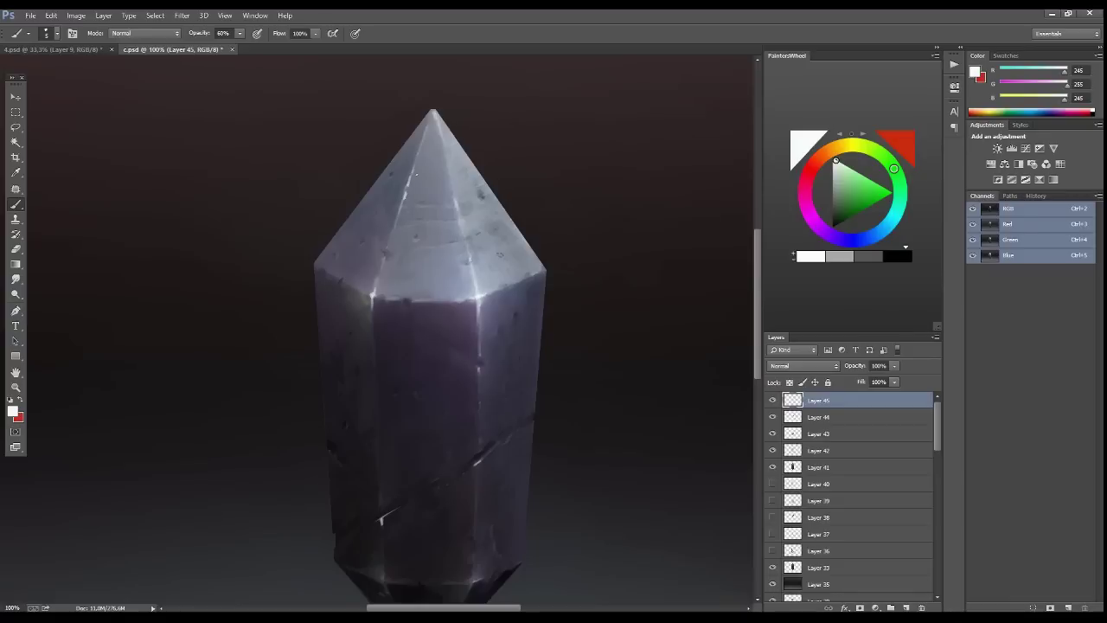
pyautogui.moveTo(464, 235); pyautogui.dragTo(413, 236)
# Paint over a white scratch on the lower face, then pan back to the top pyramid
pyautogui.moveTo(505, 375); pyautogui.dragTo(482, 322)
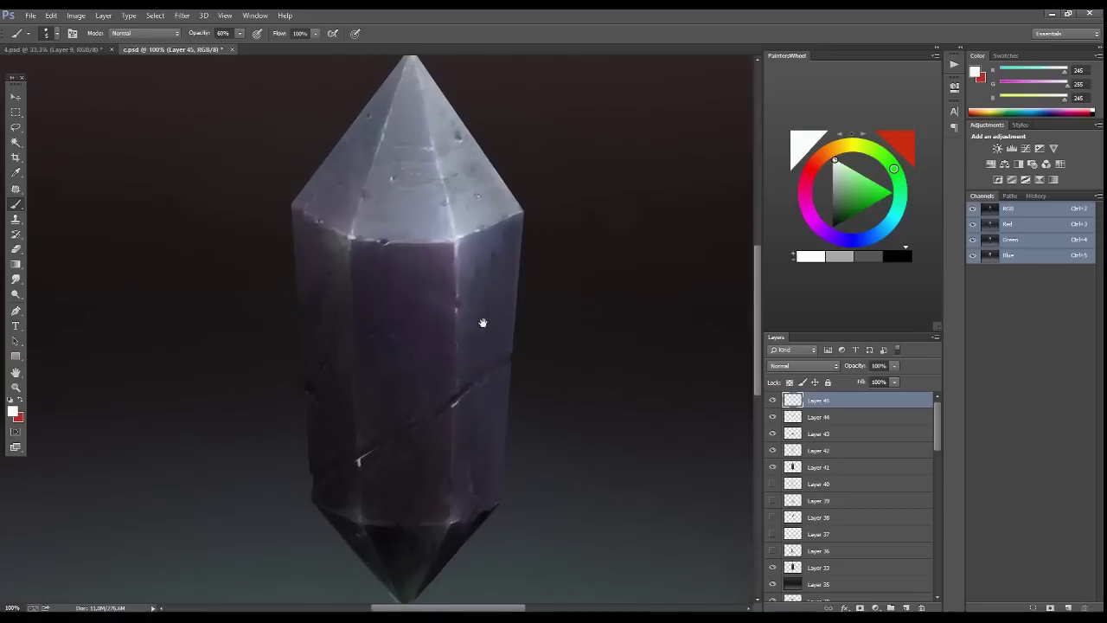
pyautogui.moveTo(384, 444); pyautogui.dragTo(354, 469)
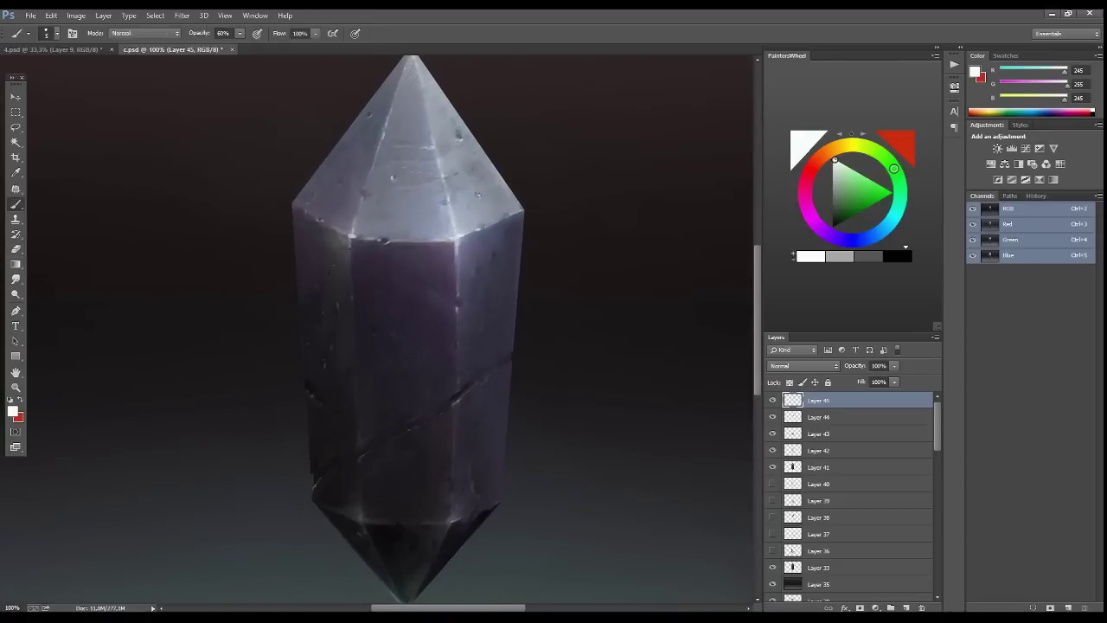
pyautogui.moveTo(484, 438); pyautogui.dragTo(474, 343)
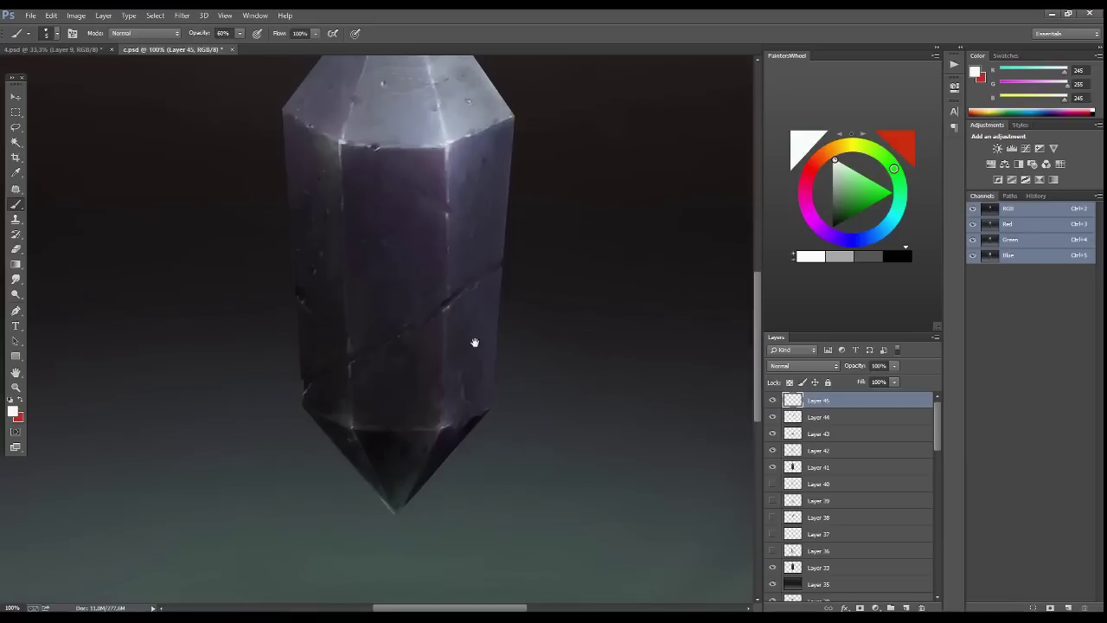
pyautogui.moveTo(425, 487); pyautogui.dragTo(430, 413)
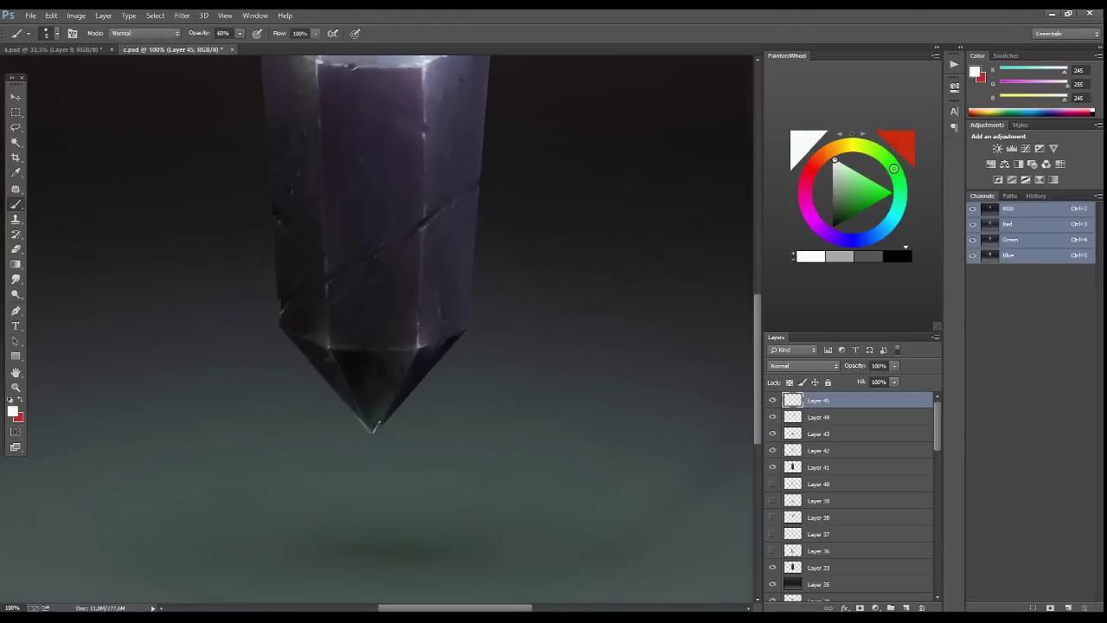
pyautogui.moveTo(371, 432)
pyautogui.mouseDown()
pyautogui.moveTo(473, 485)
pyautogui.moveTo(474, 420)
pyautogui.mouseUp()
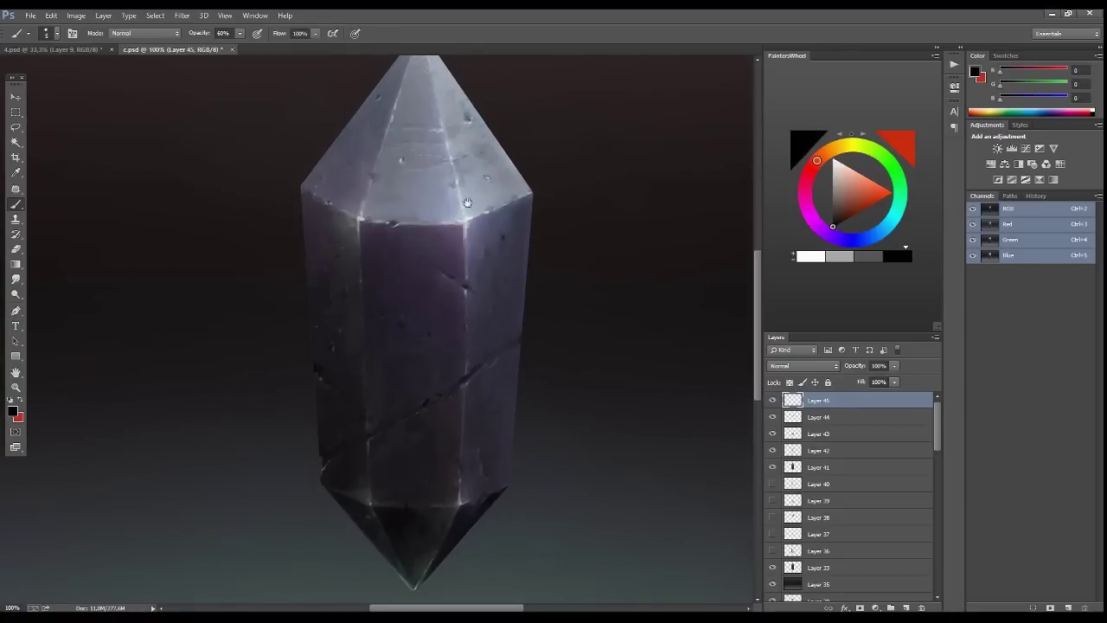
pyautogui.moveTo(467, 202); pyautogui.dragTo(492, 275)
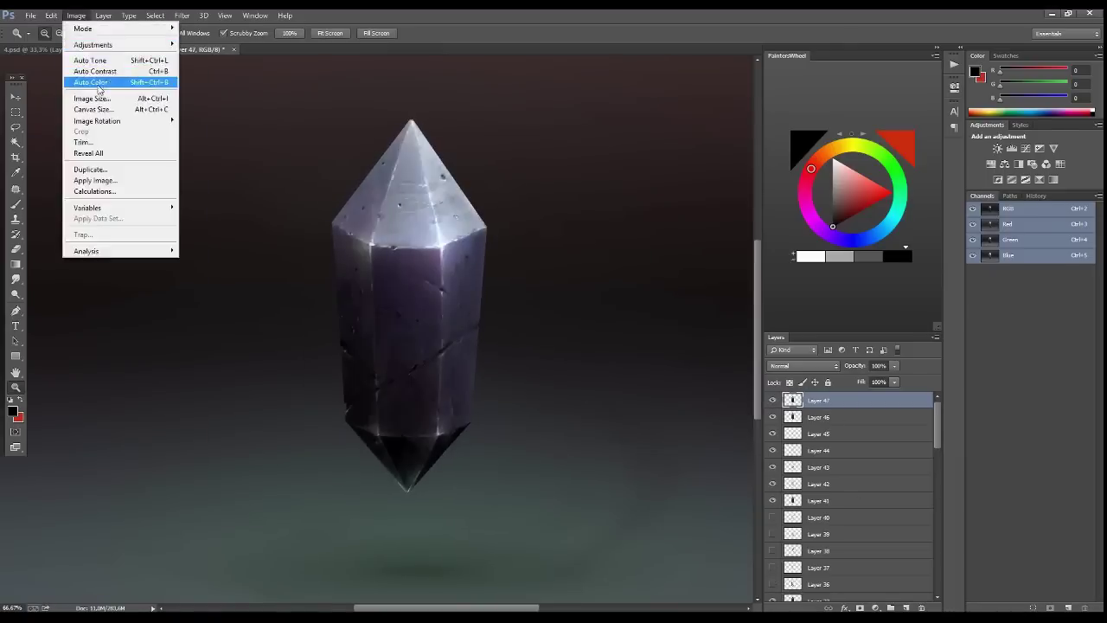
# Set the top crystal layer to 60% opacity and add a black-to-lavender gradient map
pyautogui.moveTo(894, 365); pyautogui.dragTo(884, 382)
pyautogui.press('e')
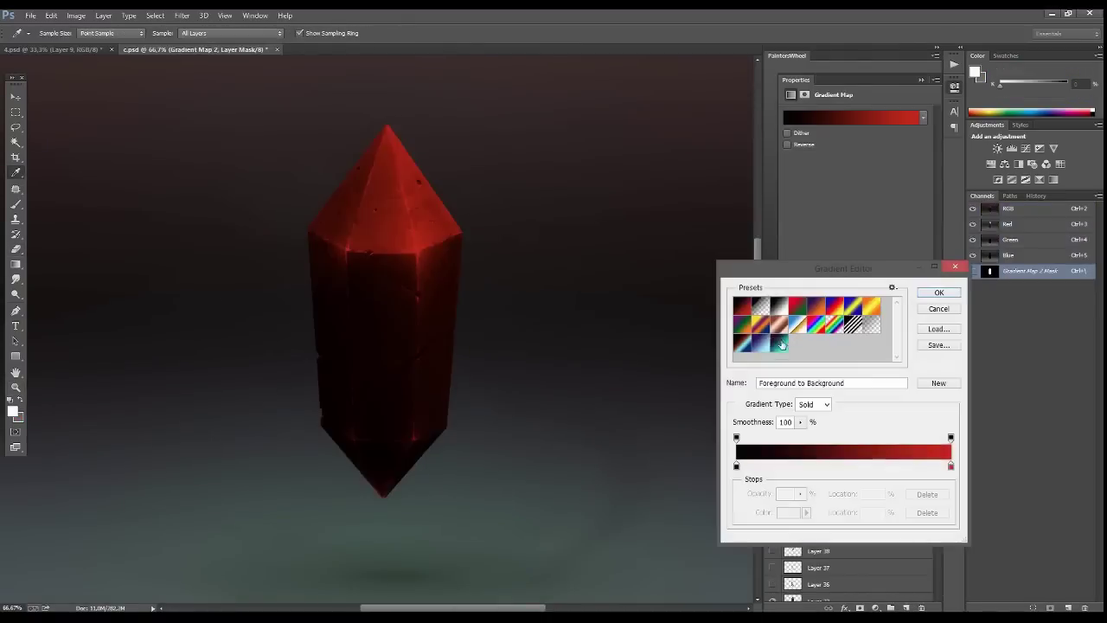
pyautogui.moveTo(851, 431)
pyautogui.mouseDown()
pyautogui.moveTo(851, 338)
pyautogui.moveTo(712, 291)
pyautogui.mouseUp()
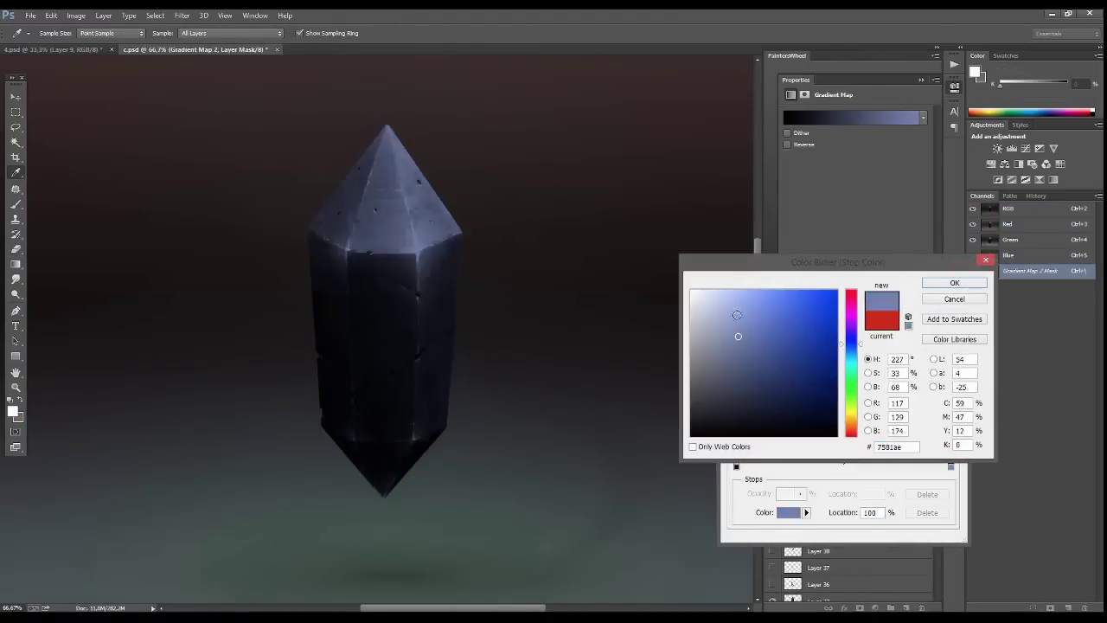
pyautogui.click(953, 283)
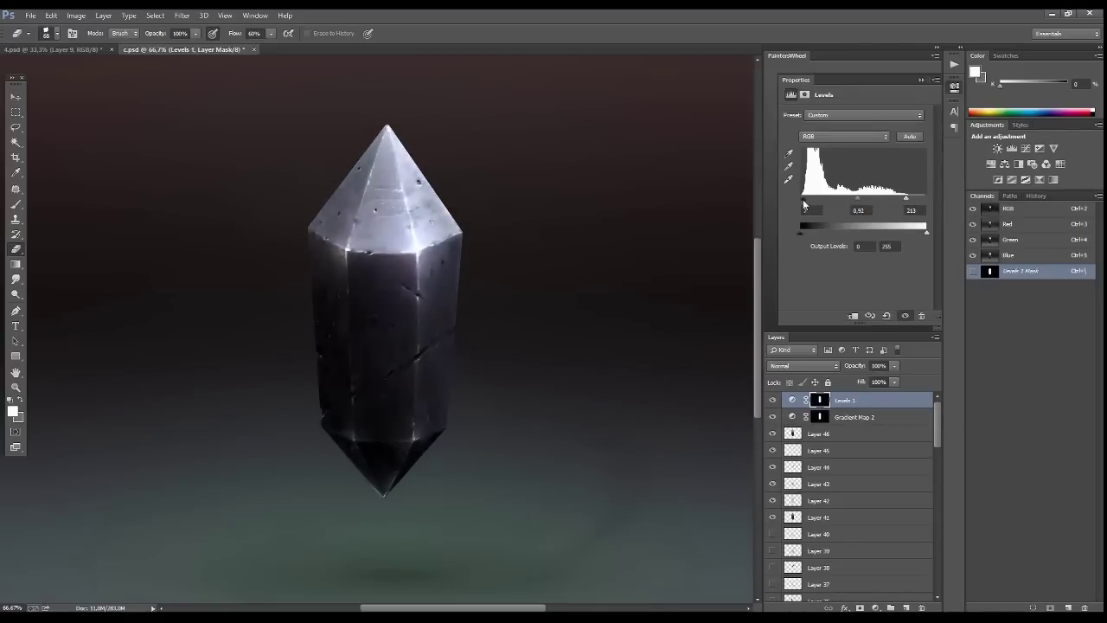
# Add another gradient map and a Hue/Saturation adjustment with Hue -19
pyautogui.click(899, 588)
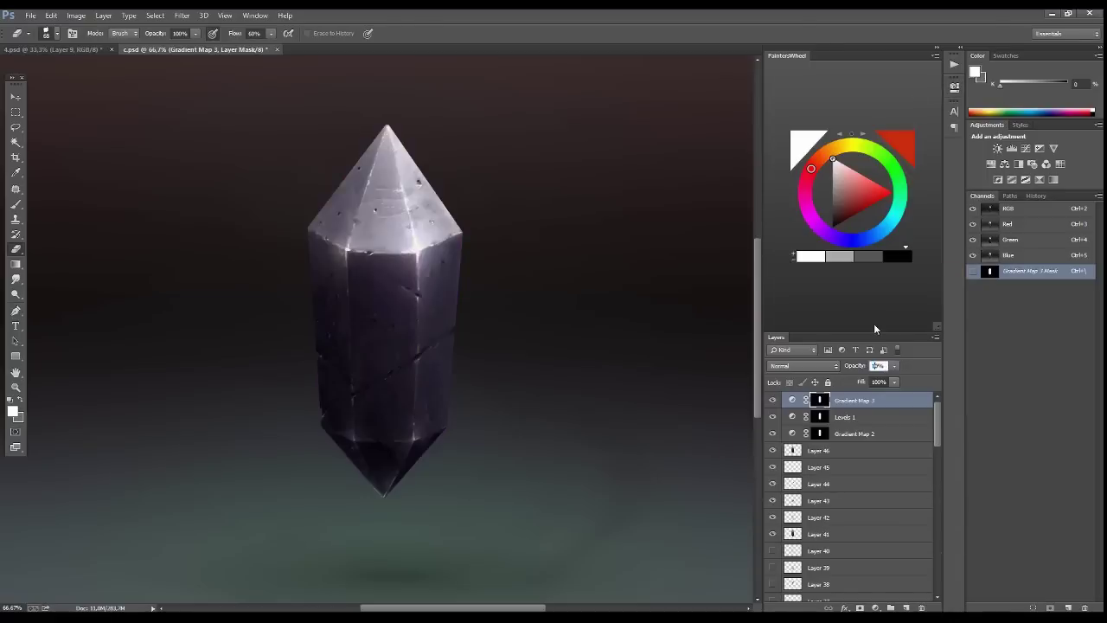
pyautogui.click(900, 468)
pyautogui.moveTo(856, 156)
pyautogui.mouseDown()
pyautogui.moveTo(842, 155)
pyautogui.moveTo(871, 182)
pyautogui.moveTo(878, 158)
pyautogui.mouseUp()
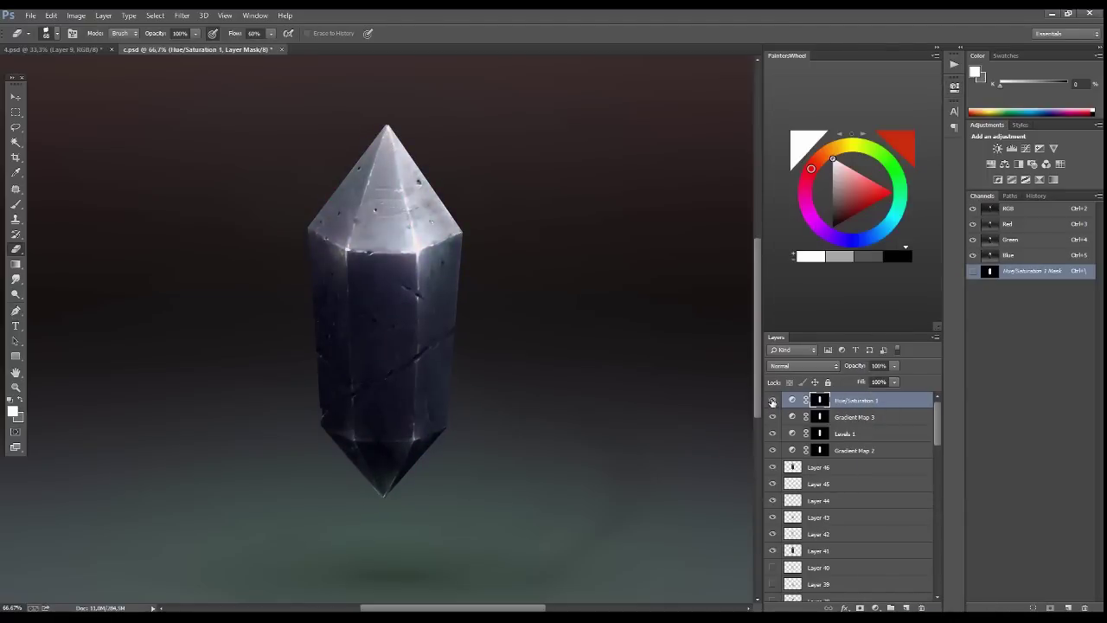
# On a new layer, draw a dark blue shadow blot beneath the crystal and flatten it
pyautogui.hotkey('ctrl', 'shift', 'alt', 'n')
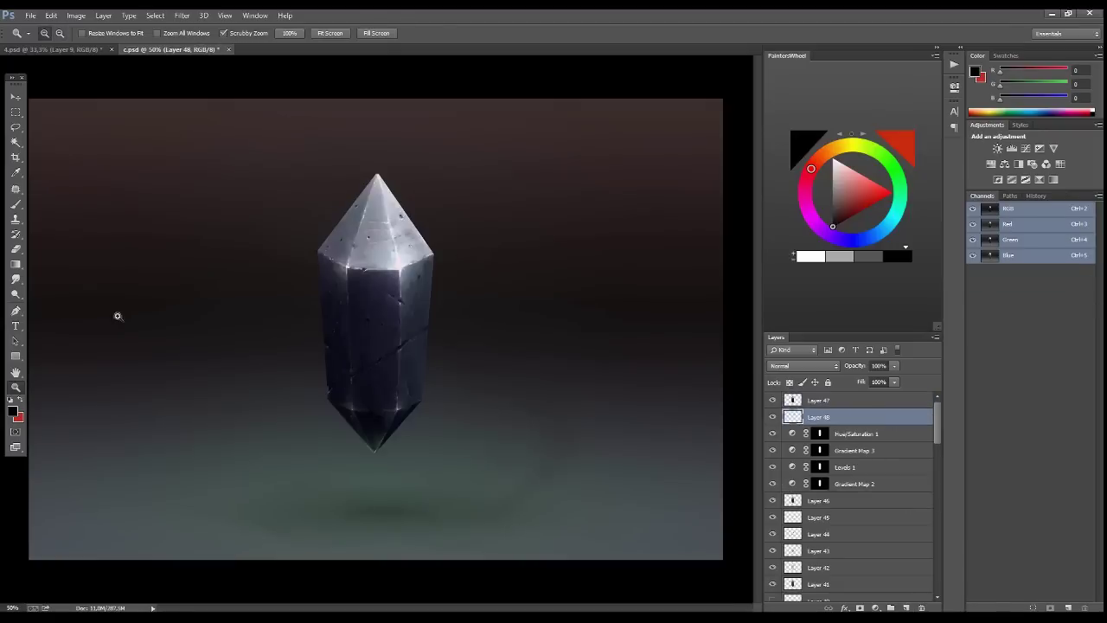
pyautogui.press('g')
pyautogui.keyDown('alt'); pyautogui.click(372, 501); pyautogui.keyUp('alt')
pyautogui.hotkey('ctrl', 't')
pyautogui.moveTo(381, 508); pyautogui.dragTo(440, 510)
pyautogui.press('Return')
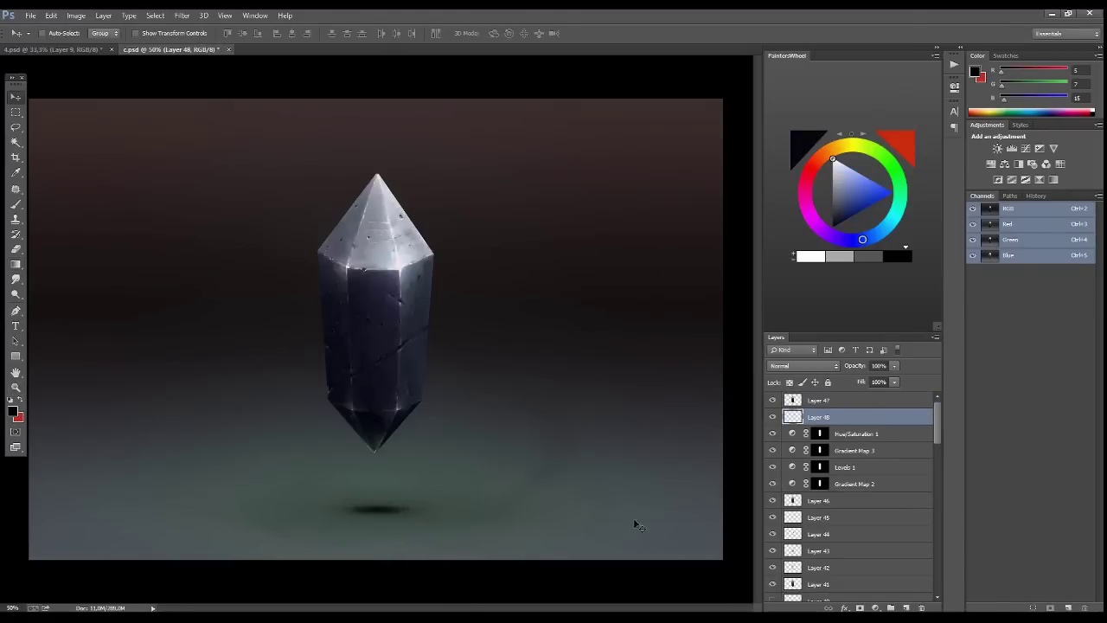
# Add a pale ground-light gradient on a new layer and flatten it wide across the ground
pyautogui.hotkey('ctrl', 'shift', 'alt', 'n')
pyautogui.moveTo(313, 472); pyautogui.dragTo(314, 398)
pyautogui.hotkey('ctrl', 't')
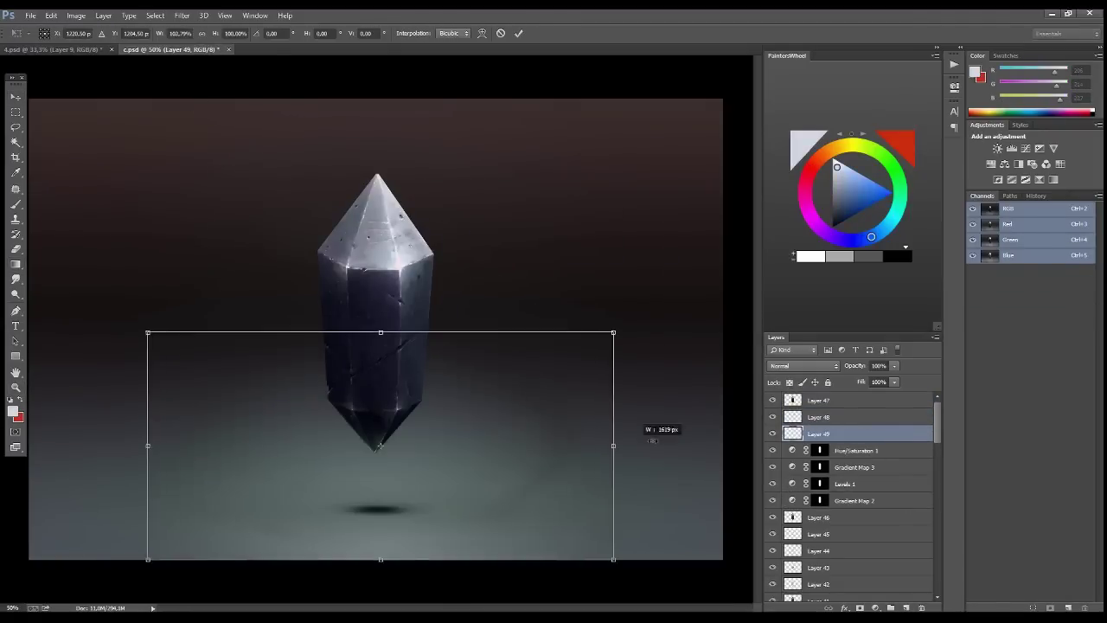
pyautogui.moveTo(380, 329); pyautogui.dragTo(381, 439)
pyautogui.press('Return')
# Duplicate the shadow layer and stretch the copy wider beneath the crystal
pyautogui.press('v')
pyautogui.click(863, 417)
pyautogui.hotkey('ctrl', 'j')
pyautogui.hotkey('ctrl', 't')
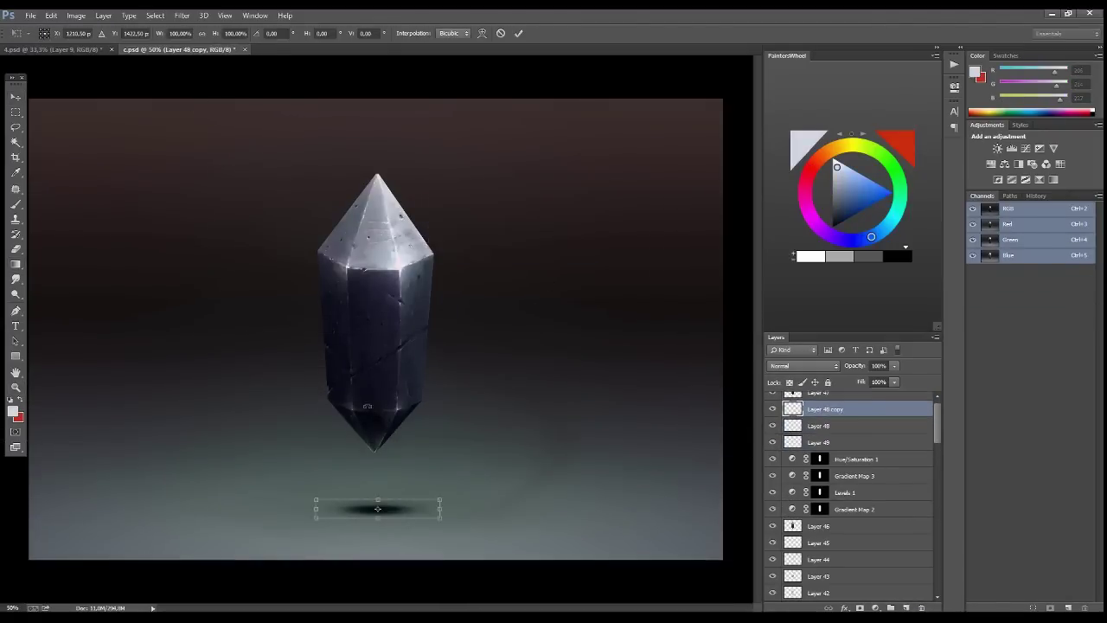
pyautogui.moveTo(444, 509); pyautogui.dragTo(647, 510)
pyautogui.press('Return')
# Lower the copied shadow layer's opacity to 25%
pyautogui.press('2')
pyautogui.press('5')
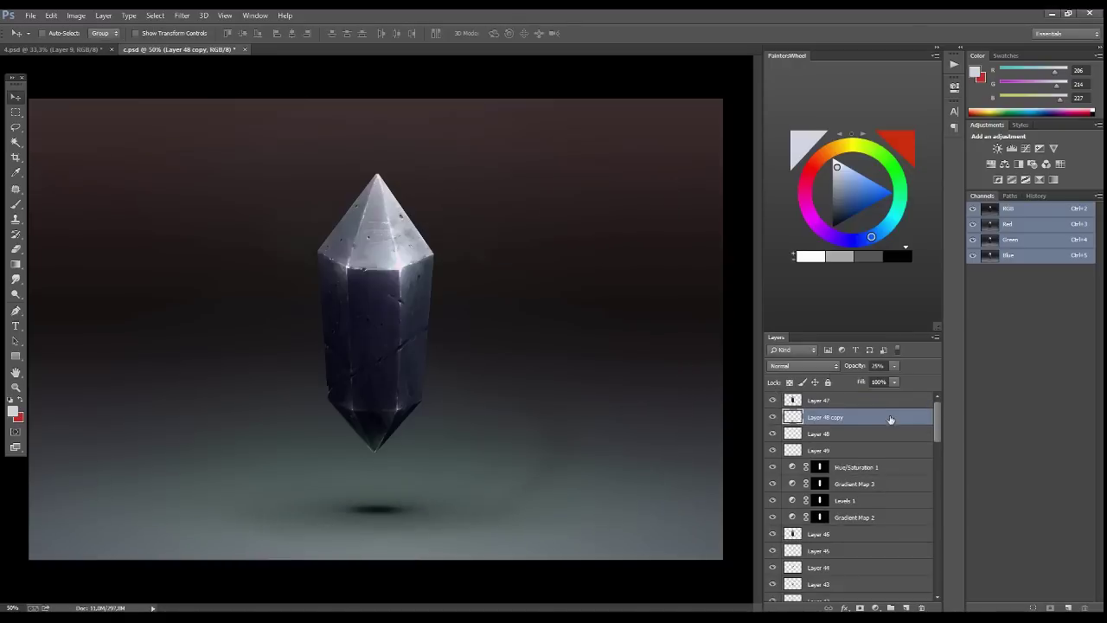
pyautogui.press('g')
# Show Layer 51 above Layer 47 and add a new layer above Layer 53 with cyan colour
pyautogui.click(772, 491)
pyautogui.moveTo(818, 488); pyautogui.dragTo(818, 441)
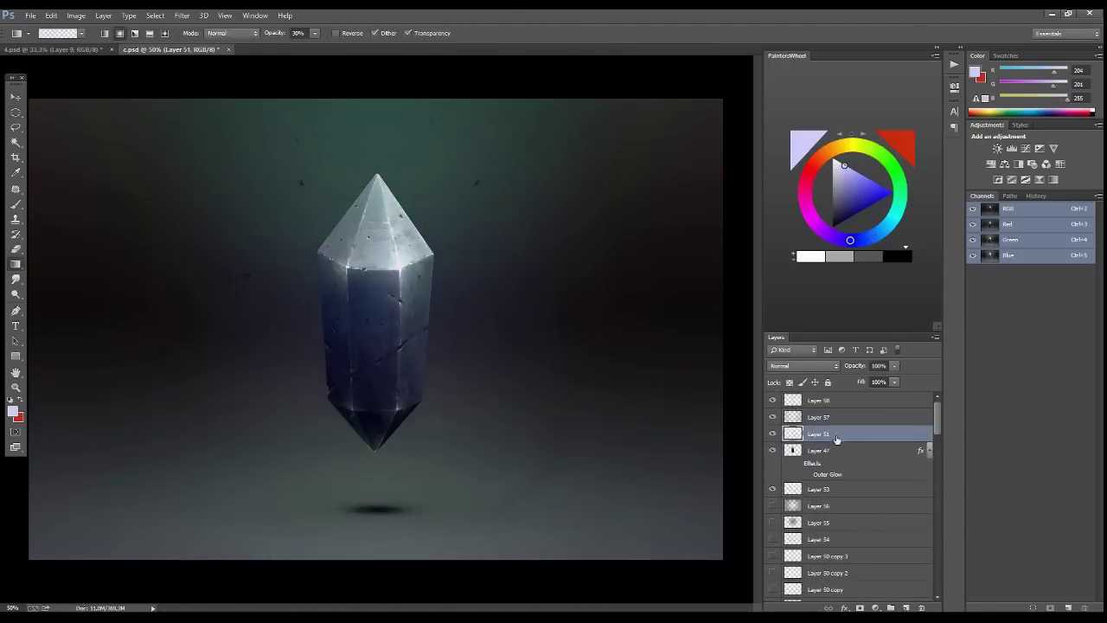
pyautogui.click(817, 489)
pyautogui.click(906, 607)
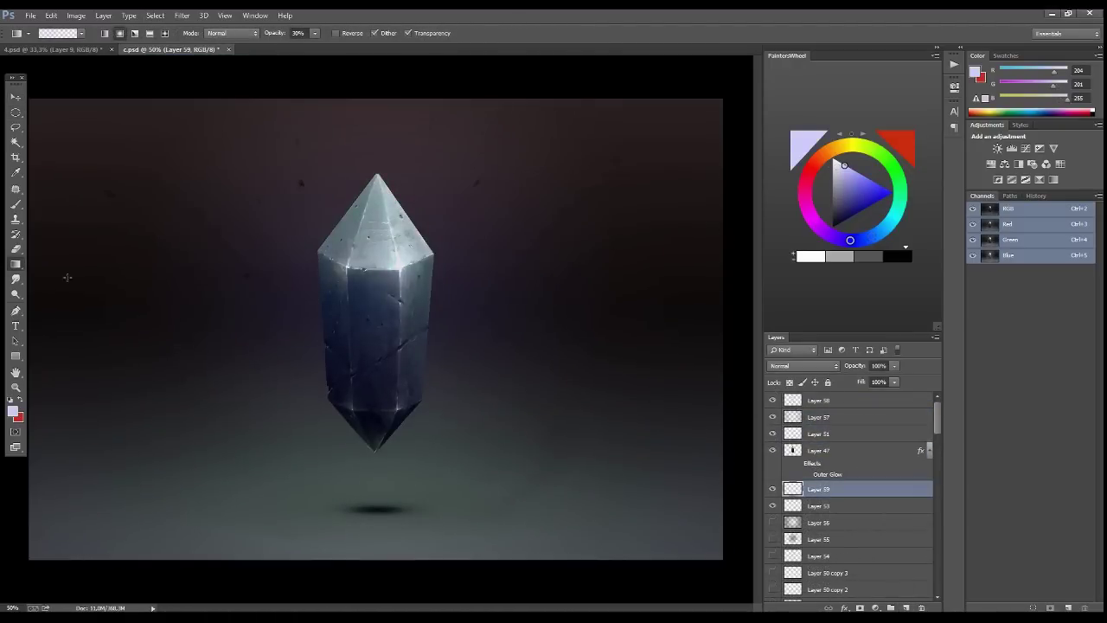
pyautogui.press('b')
pyautogui.click(886, 197)
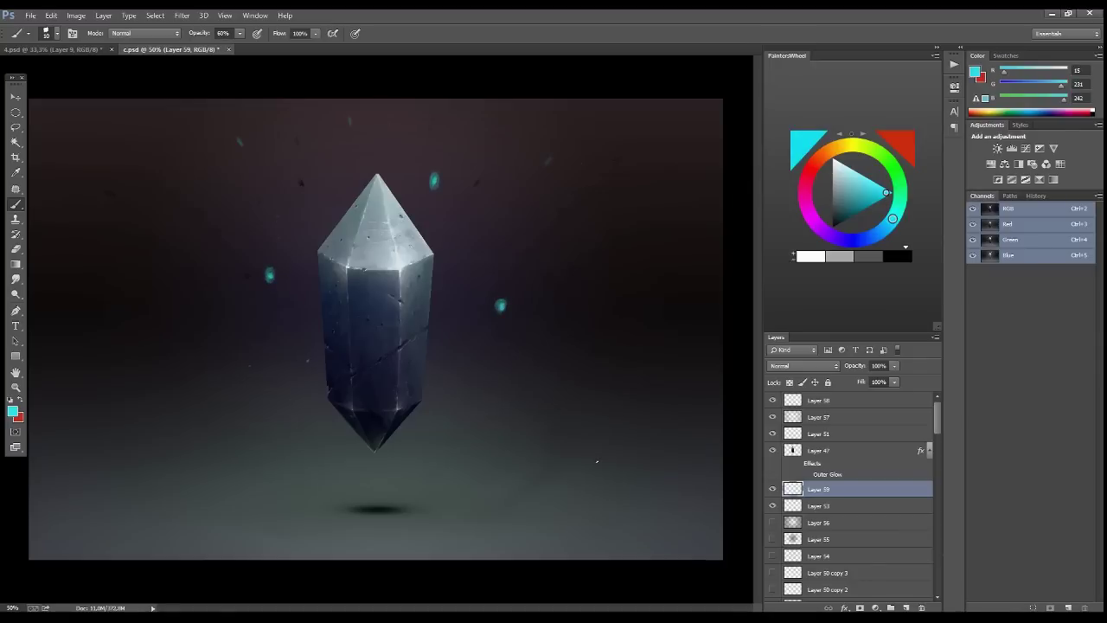
# Apply Motion Blur to the particle layer and transform it
pyautogui.click(179, 15)
pyautogui.click(207, 32)
pyautogui.click(914, 189)
pyautogui.hotkey('ctrl', 't')
pyautogui.press('Return')
# Duplicate the particle layer and scatter the copies around the crystal
pyautogui.press('v')
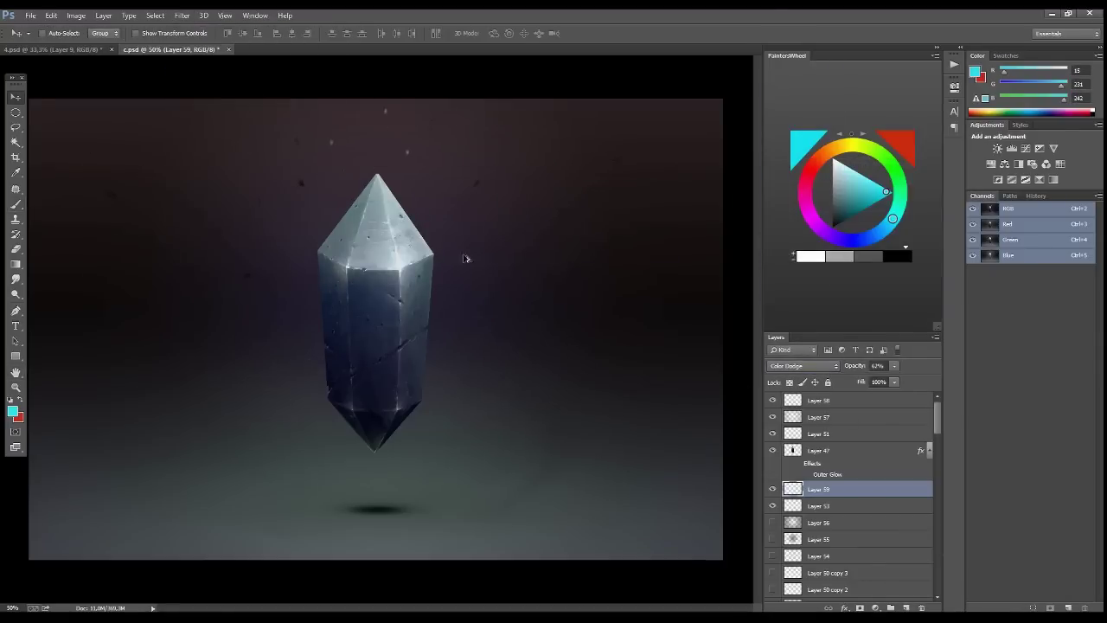
pyautogui.moveTo(465, 257); pyautogui.dragTo(469, 403)
pyautogui.moveTo(506, 310); pyautogui.dragTo(534, 384)
pyautogui.press('Return')
pyautogui.moveTo(270, 316); pyautogui.dragTo(404, 346)
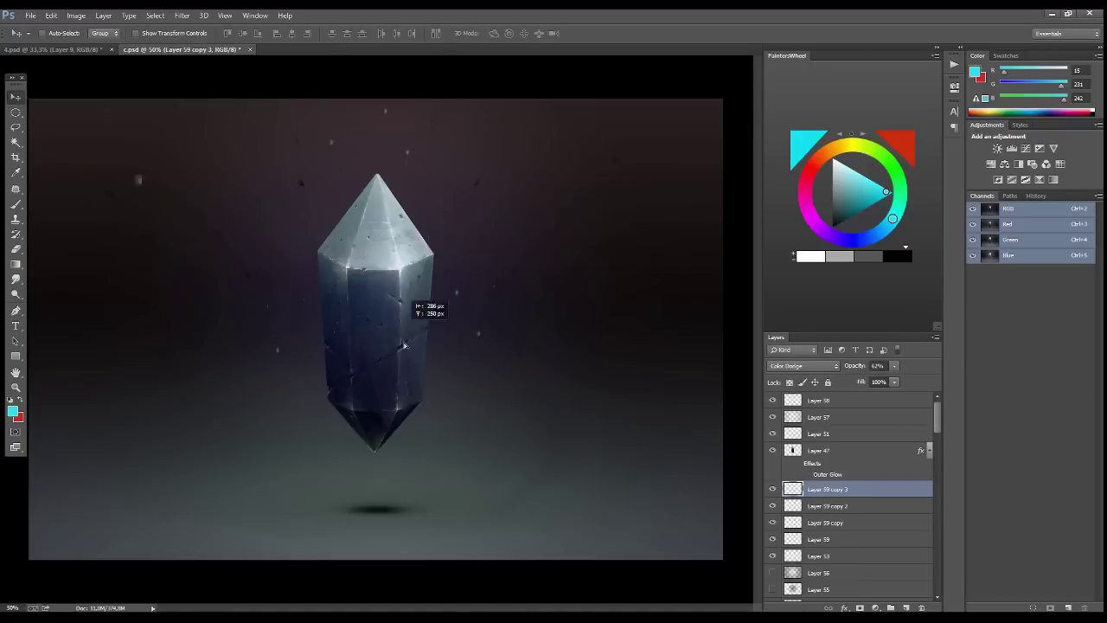
# Add a new Color Dodge layer and select a large circle around the crystal
pyautogui.hotkey('ctrl', 'shift', 'alt', 'n')
pyautogui.click(803, 365)
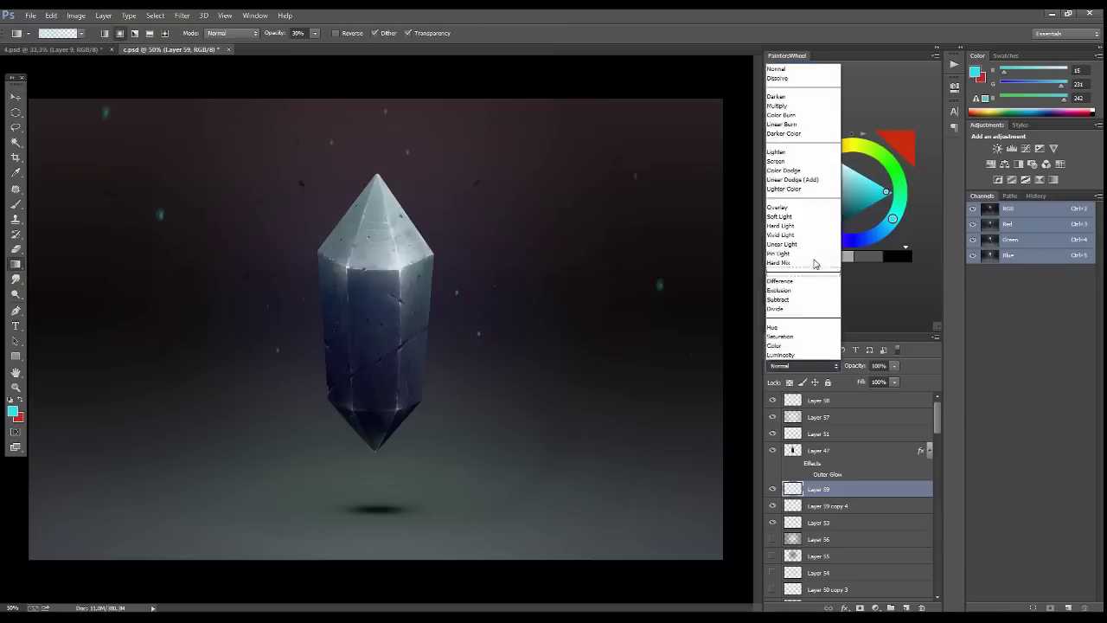
pyautogui.click(790, 135)
pyautogui.press('g')
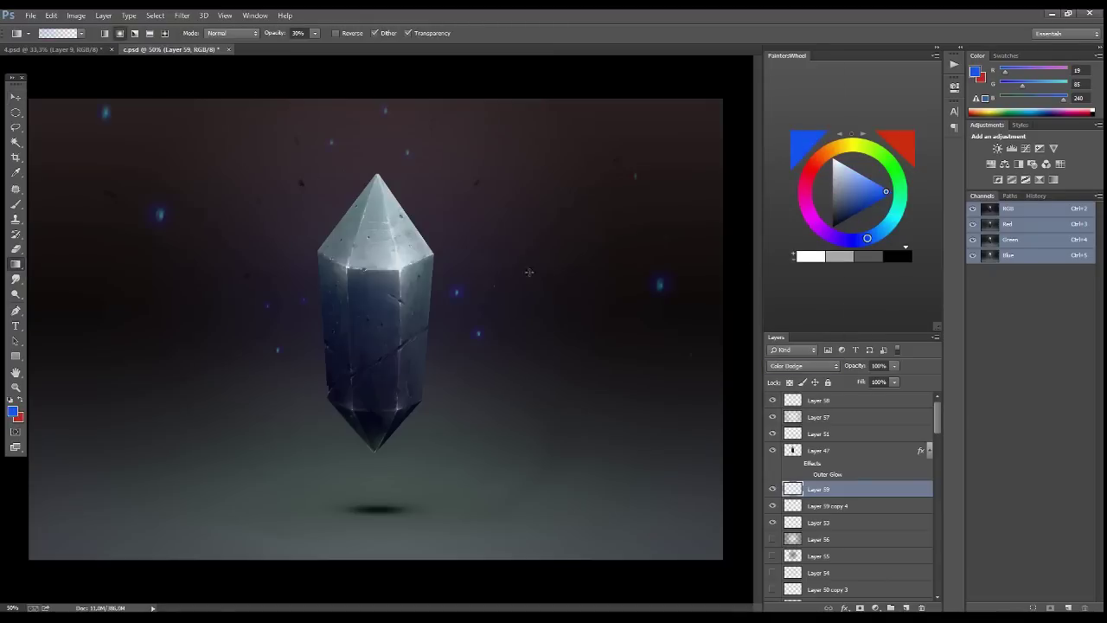
pyautogui.press('m')
pyautogui.moveTo(375, 167); pyautogui.dragTo(571, 363)
# Fill the circular selection with blue and merge it into Layer 60
pyautogui.click(51, 14)
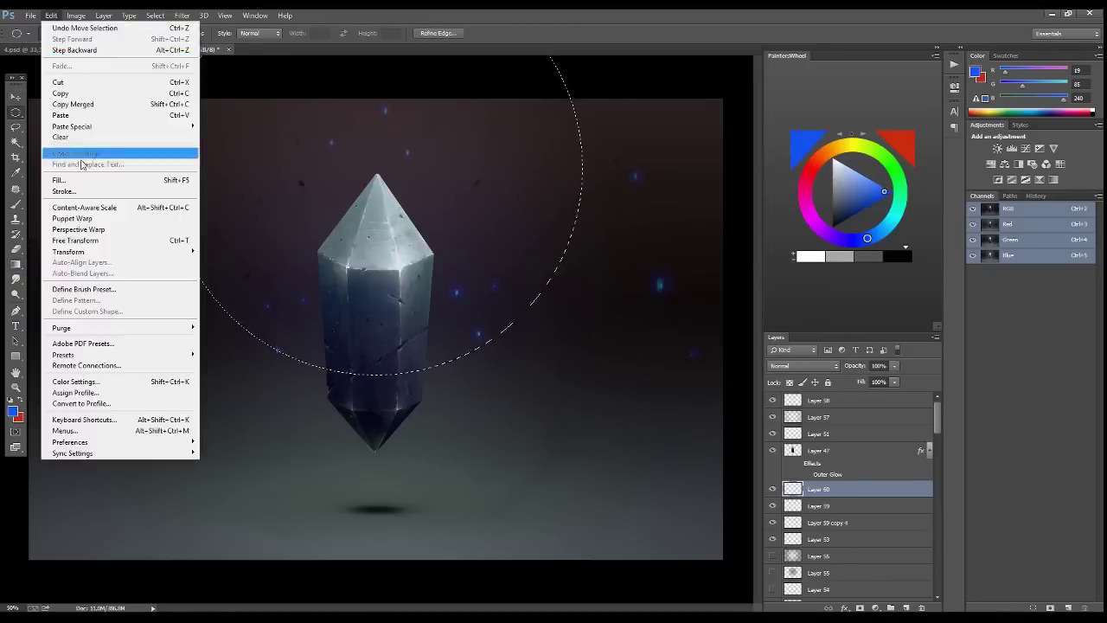
pyautogui.click(907, 607)
pyautogui.hotkey('alt', 'BackSpace')
pyautogui.press('v')
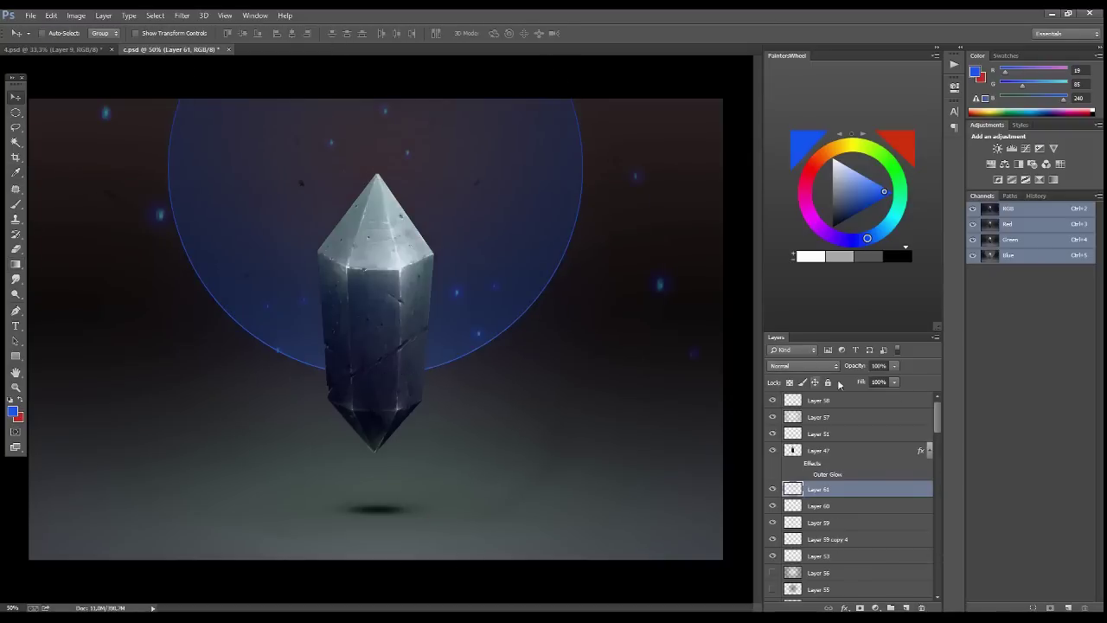
pyautogui.hotkey('ctrl', 'd')
pyautogui.hotkey('ctrl', 'e')
# Set the blue glow circle to Color Dodge at 13% opacity and enlarge it over the scene
pyautogui.click(802, 365)
pyautogui.click(799, 168)
pyautogui.moveTo(894, 365); pyautogui.dragTo(851, 384)
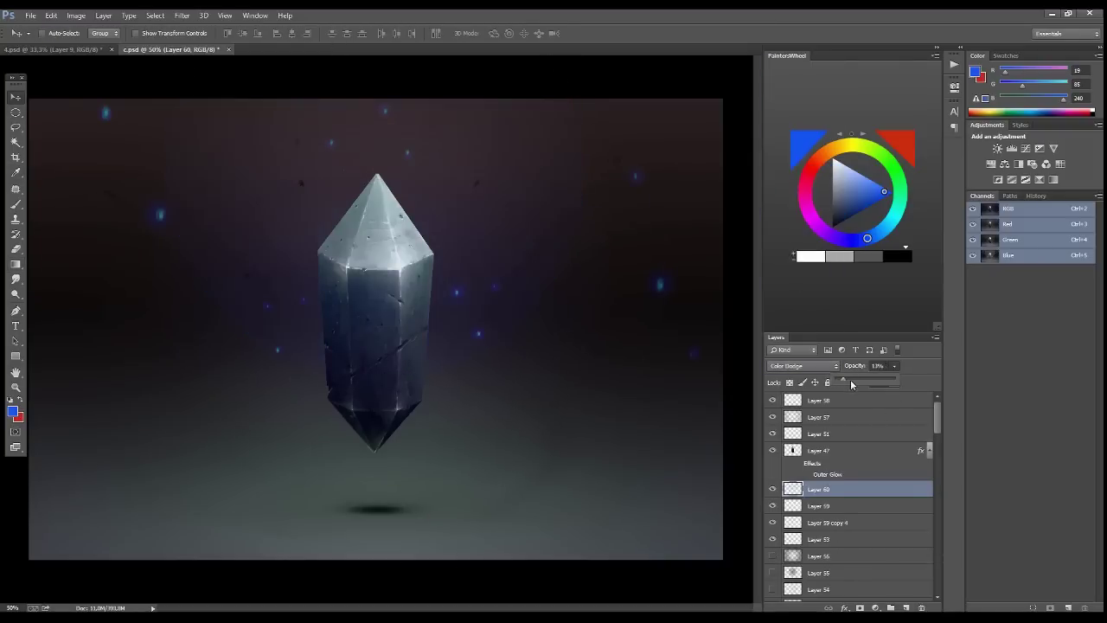
pyautogui.hotkey('ctrl', 't')
pyautogui.moveTo(684, 568); pyautogui.dragTo(617, 387)
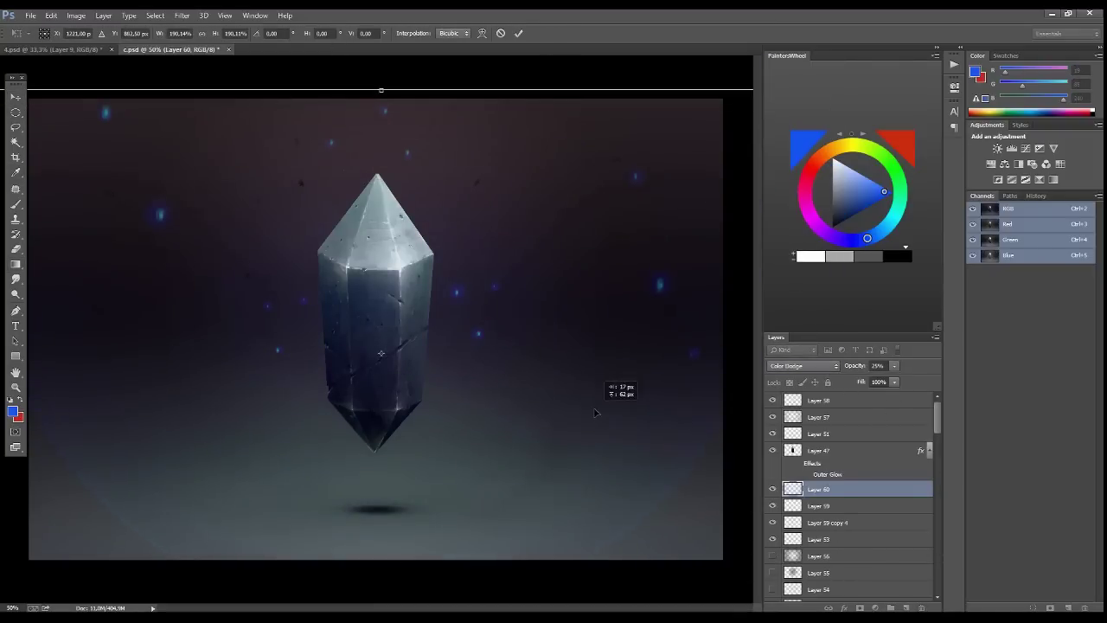
pyautogui.press('Return')
# Paint a near-white line beside the crystal and motion-blur it into a soft streak
pyautogui.press('b')
pyautogui.click(772, 490)
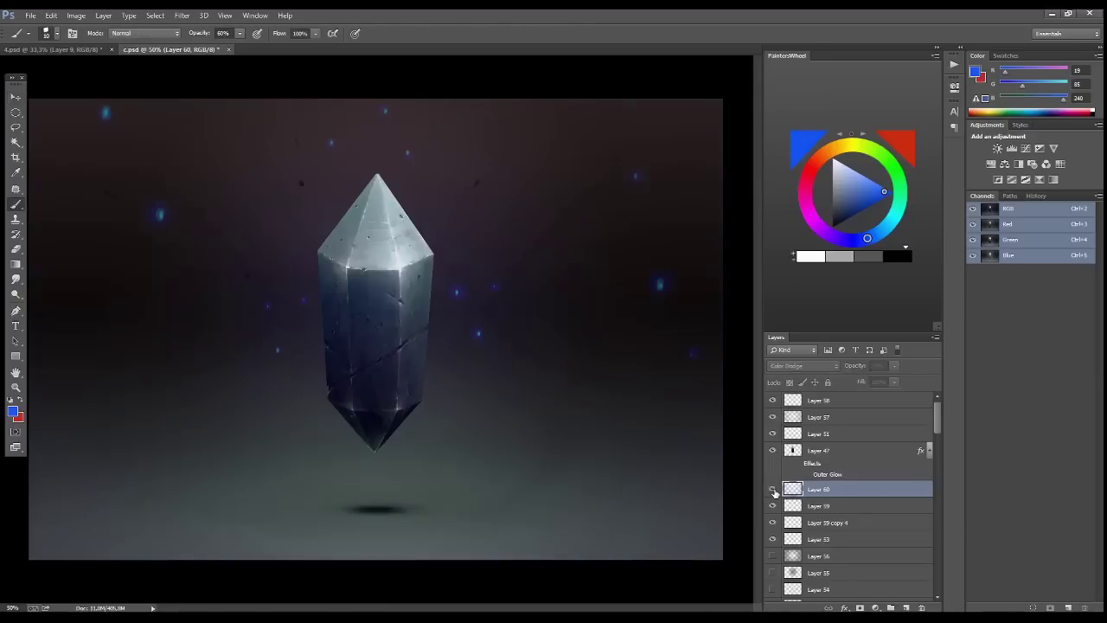
pyautogui.keyDown('alt'); pyautogui.click(437, 281); pyautogui.keyUp('alt')
pyautogui.click(16, 101)
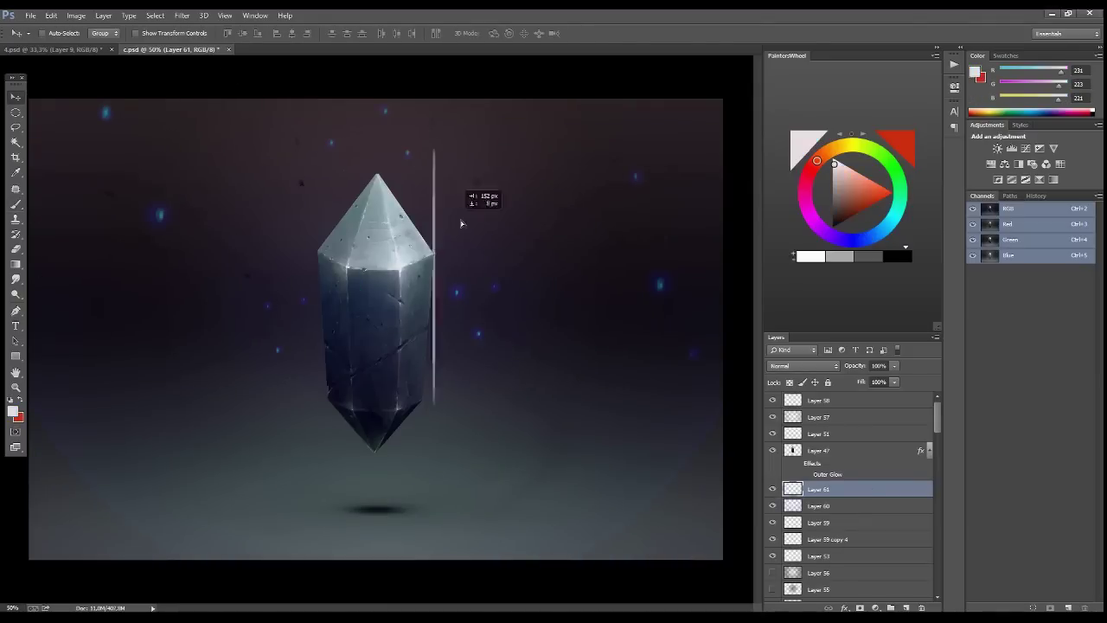
pyautogui.moveTo(364, 199); pyautogui.dragTo(460, 199)
pyautogui.hotkey('ctrl', 'alt', 'f')
pyautogui.press('Return')
# Set the streak to Overlay, rotate it across the crystal and move Layer 61 to the top
pyautogui.hotkey('shift', 'alt', 'o')
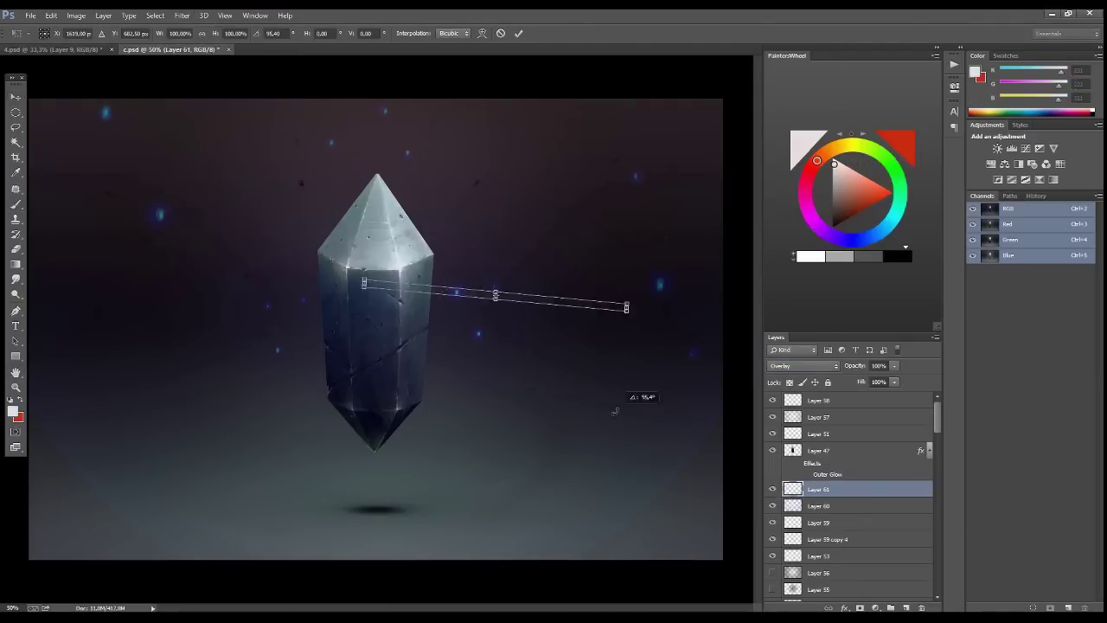
pyautogui.moveTo(519, 299); pyautogui.dragTo(421, 249)
pyautogui.moveTo(818, 489); pyautogui.dragTo(932, 396)
pyautogui.moveTo(407, 250); pyautogui.dragTo(406, 261)
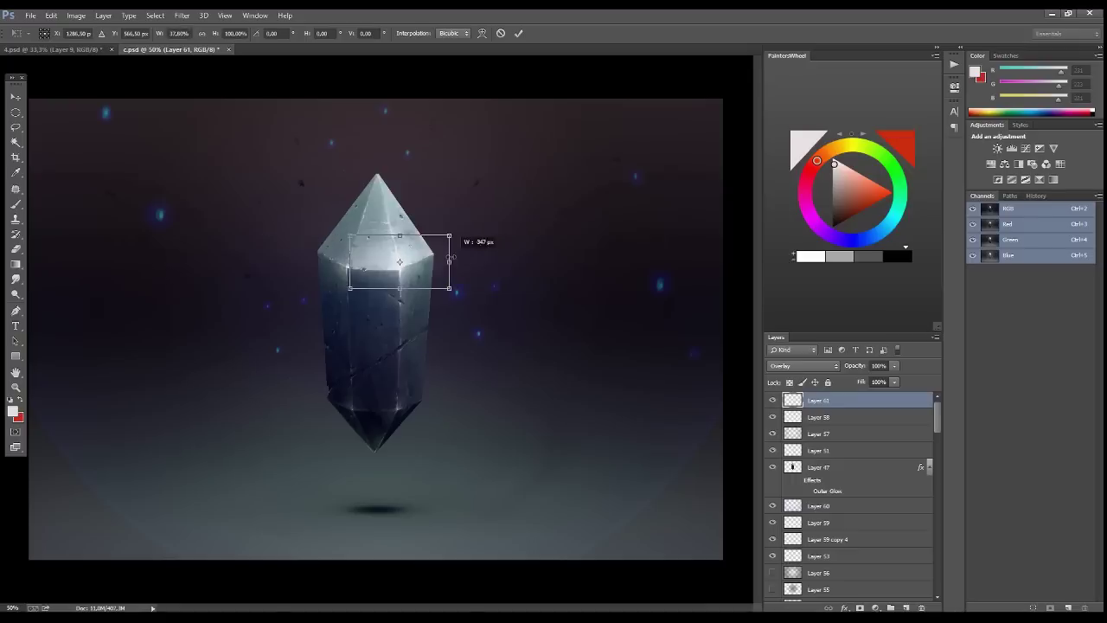
pyautogui.hotkey('ctrl', 't')
pyautogui.press('Return')
# Position the copied streak along the crystal's shoulder, running with its face
pyautogui.press('g')
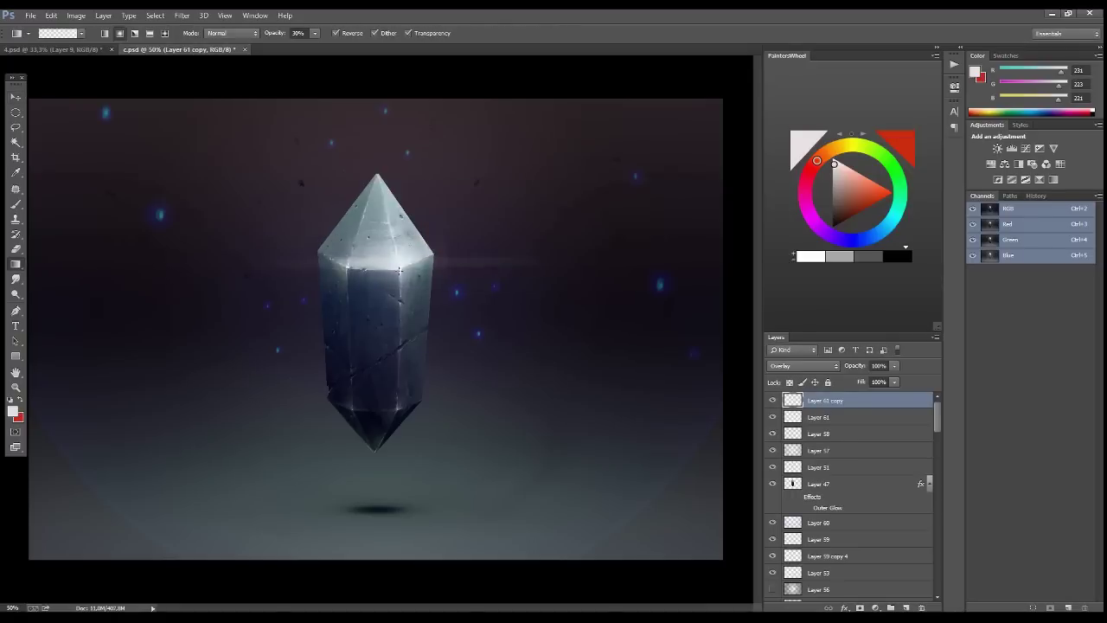
pyautogui.press('v')
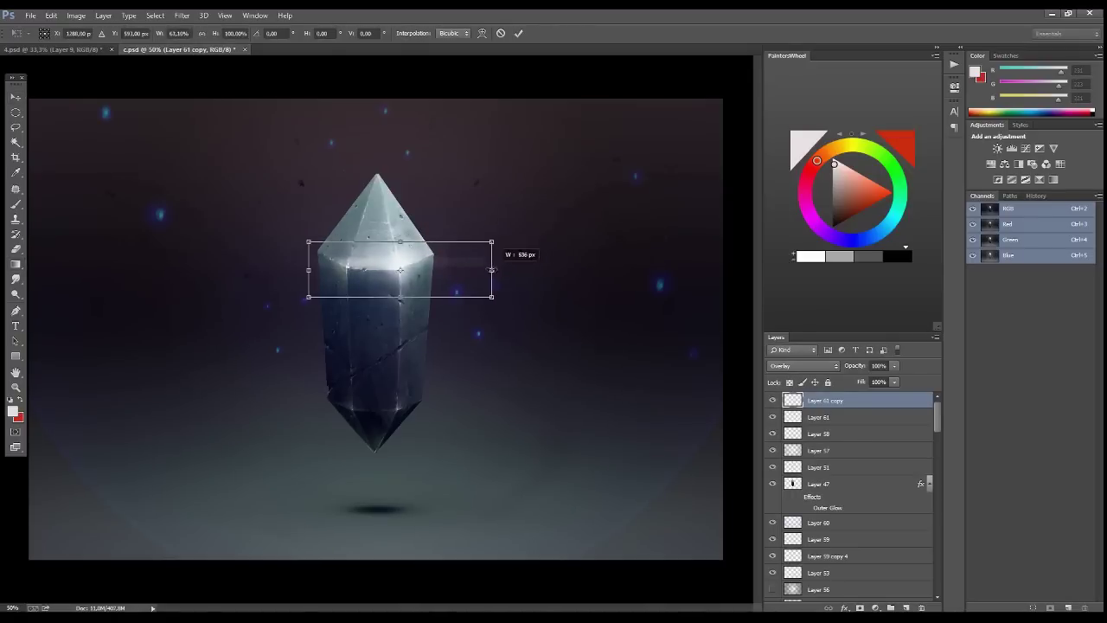
pyautogui.moveTo(458, 329); pyautogui.dragTo(449, 246)
pyautogui.hotkey('ctrl', 't')
pyautogui.moveTo(462, 359); pyautogui.dragTo(506, 346)
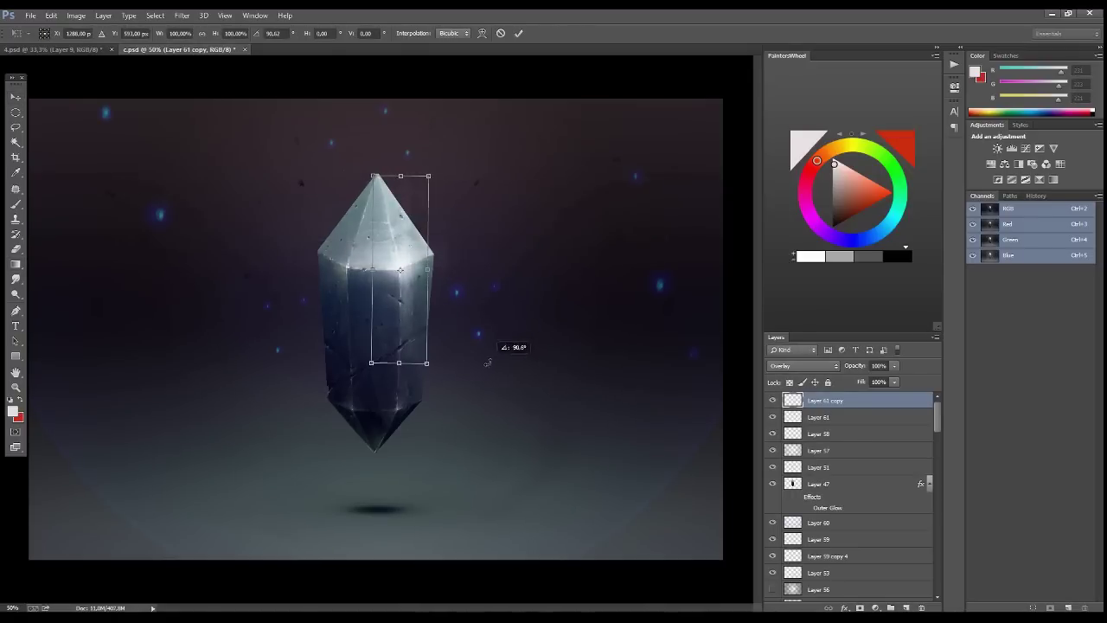
pyautogui.press('Return')
pyautogui.hotkey('ctrl', 'shift', 'alt', 'n')
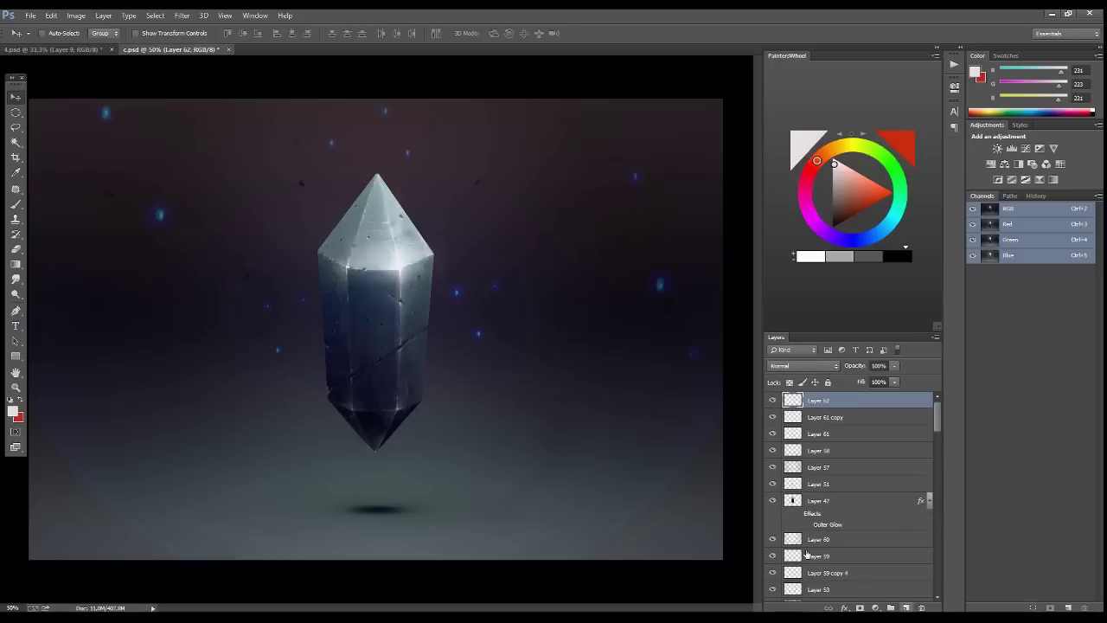
# Add a soft white gradient highlight to the crystal's top face
pyautogui.press('l')
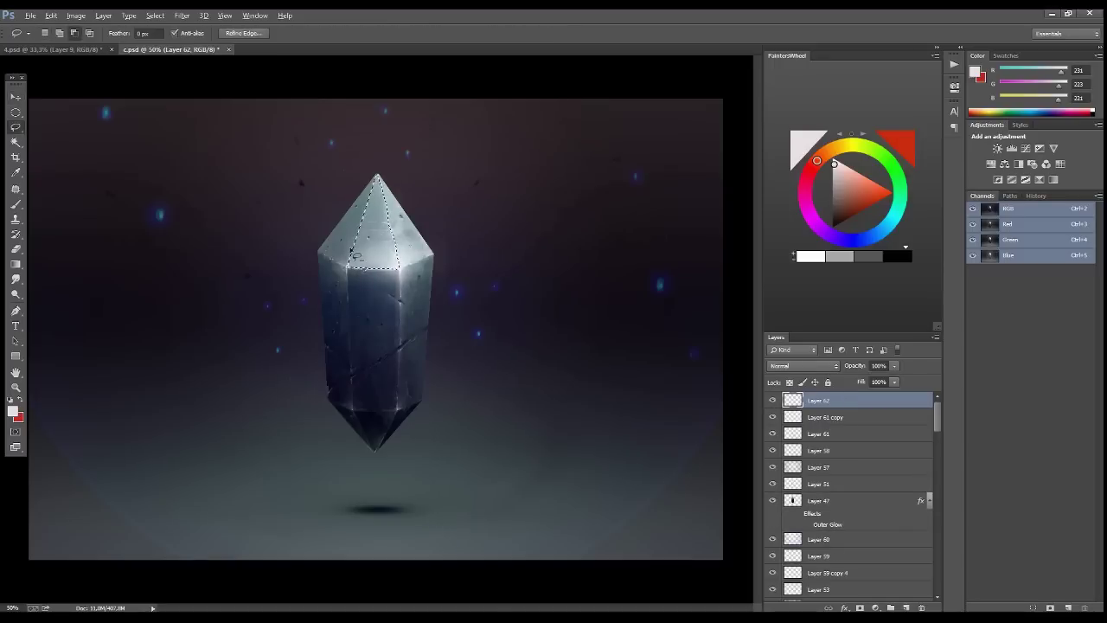
pyautogui.press('e')
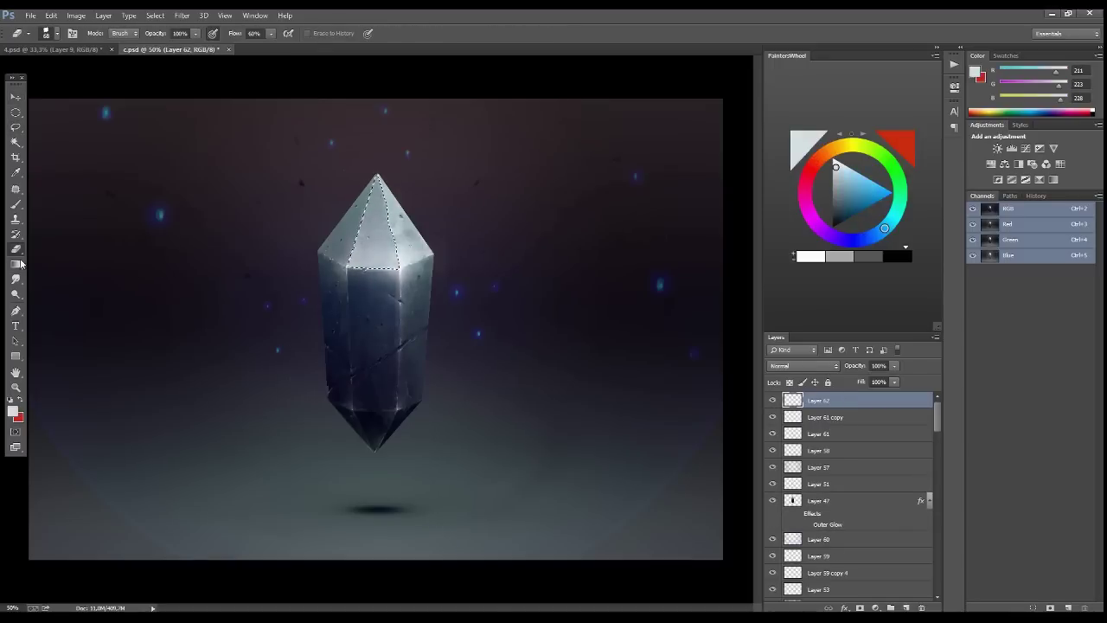
pyautogui.click(15, 264)
pyautogui.moveTo(372, 268); pyautogui.dragTo(374, 208)
pyautogui.hotkey('ctrl', 'd')
# Add a soft white gradient highlight to the crystal's front face
pyautogui.press('l')
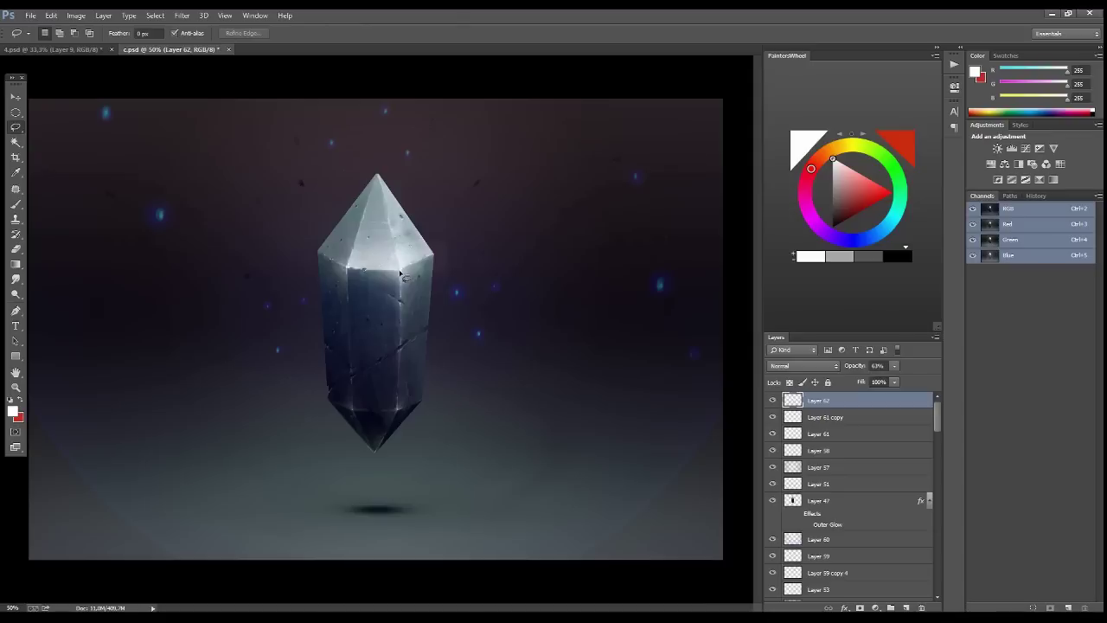
pyautogui.click(346, 267)
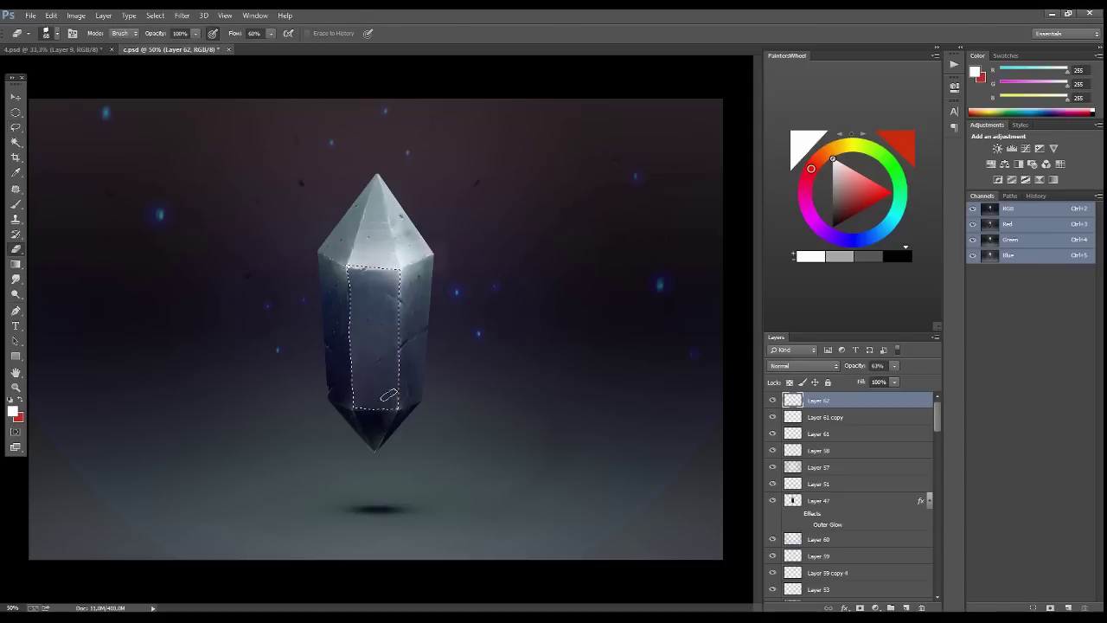
pyautogui.press('g')
pyautogui.moveTo(374, 277); pyautogui.dragTo(432, 313)
pyautogui.press('e')
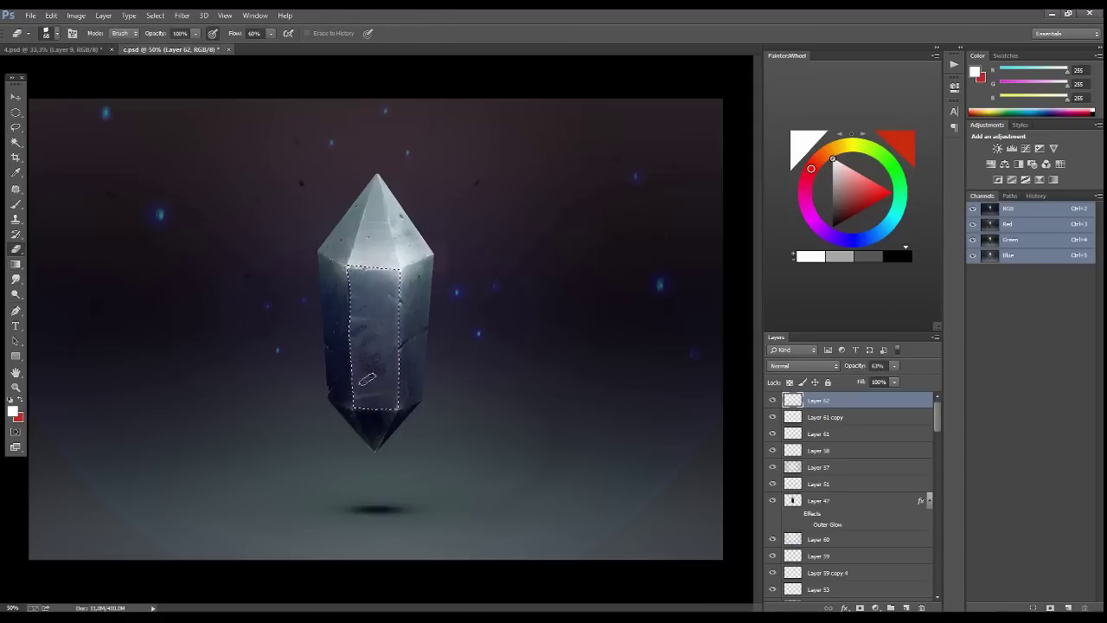
pyautogui.hotkey('ctrl', 'd')
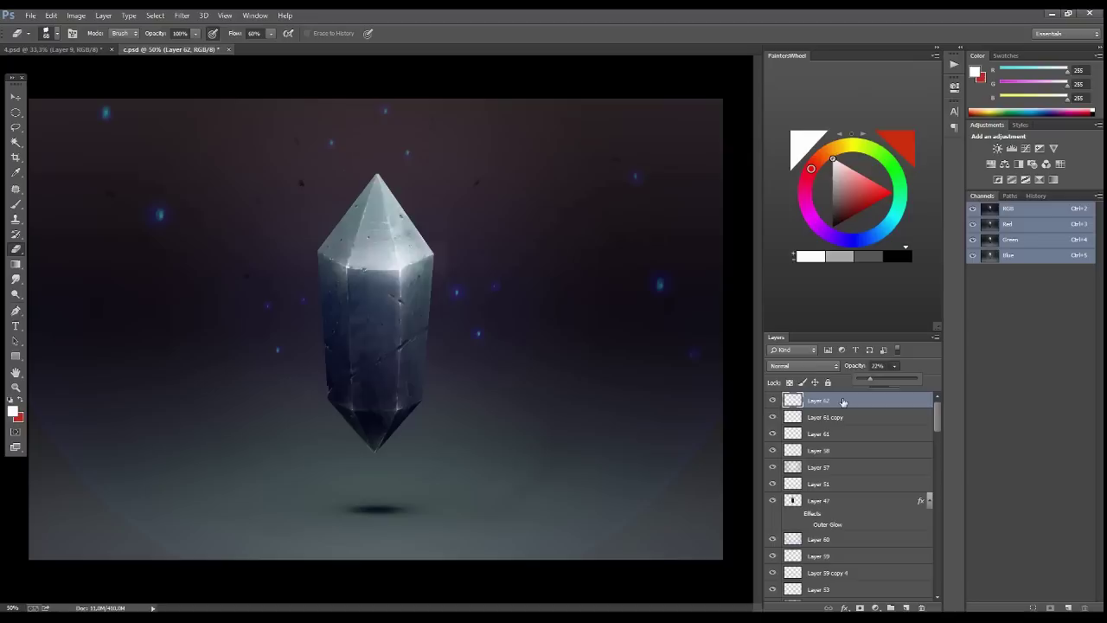
# Set the highlight layer to 22% opacity and pick deep blue on a new layer
pyautogui.write('22')
pyautogui.hotkey('ctrl', 'shift', 'alt', 'n')
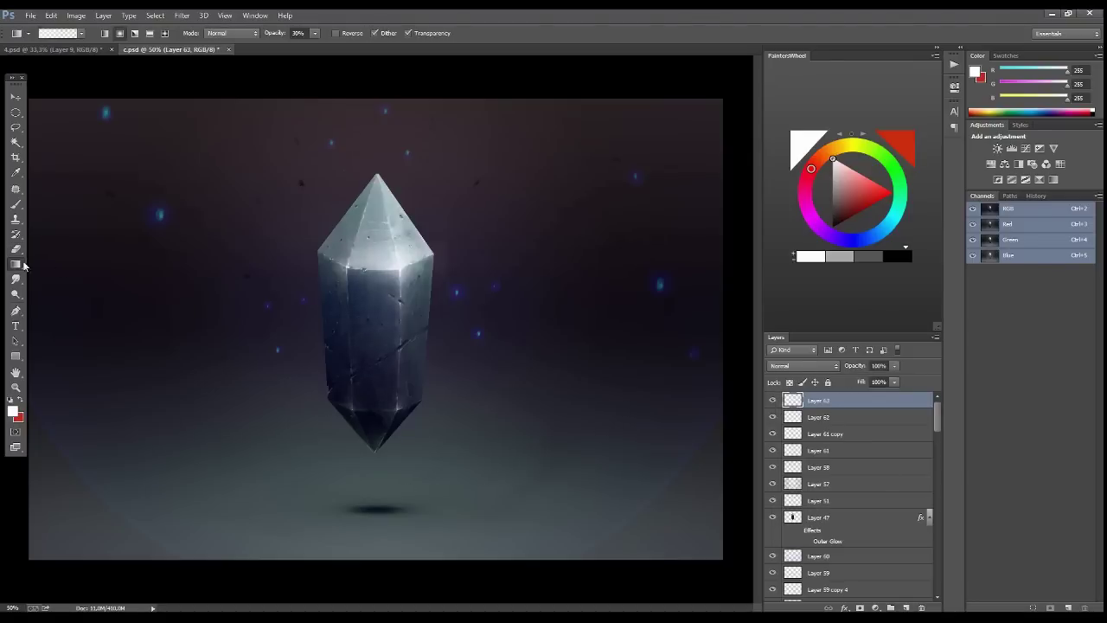
pyautogui.click(862, 239)
pyautogui.click(890, 192)
# Fill a circle around the crystal with a blue gradient, set Color Dodge, and enlarge to 114%
pyautogui.press('m')
pyautogui.press('g')
pyautogui.moveTo(376, 315)
pyautogui.mouseDown()
pyautogui.moveTo(559, 498)
pyautogui.moveTo(597, 490)
pyautogui.mouseUp()
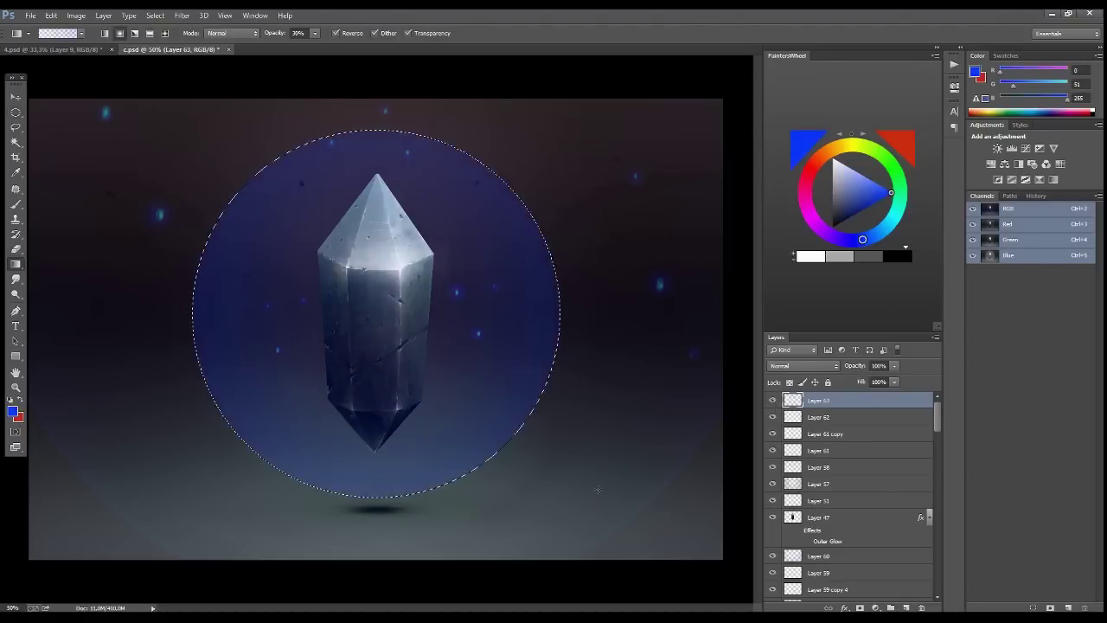
pyautogui.click(803, 365)
pyautogui.click(803, 173)
pyautogui.press('v')
pyautogui.hotkey('ctrl', 't')
pyautogui.moveTo(192, 131)
pyautogui.mouseDown()
pyautogui.moveTo(130, 69)
pyautogui.moveTo(160, 97)
pyautogui.mouseUp()
pyautogui.press('Return')
# Add a new layer above Layer 63 and change its blend mode
pyautogui.keyDown('ctrl'); pyautogui.click(597, 319); pyautogui.keyUp('ctrl')
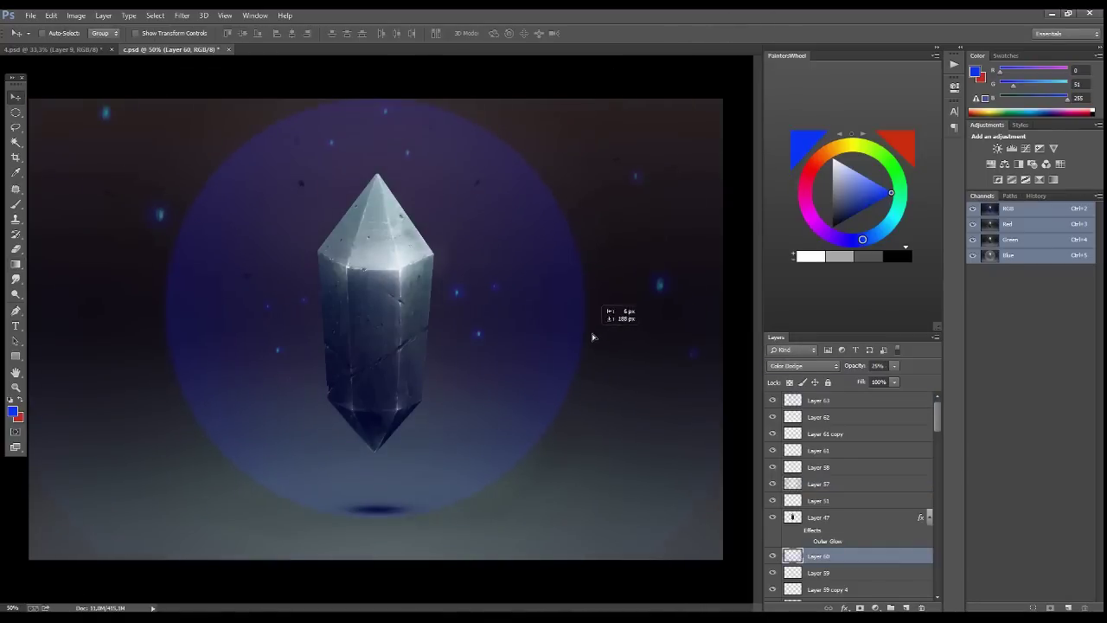
pyautogui.press('g')
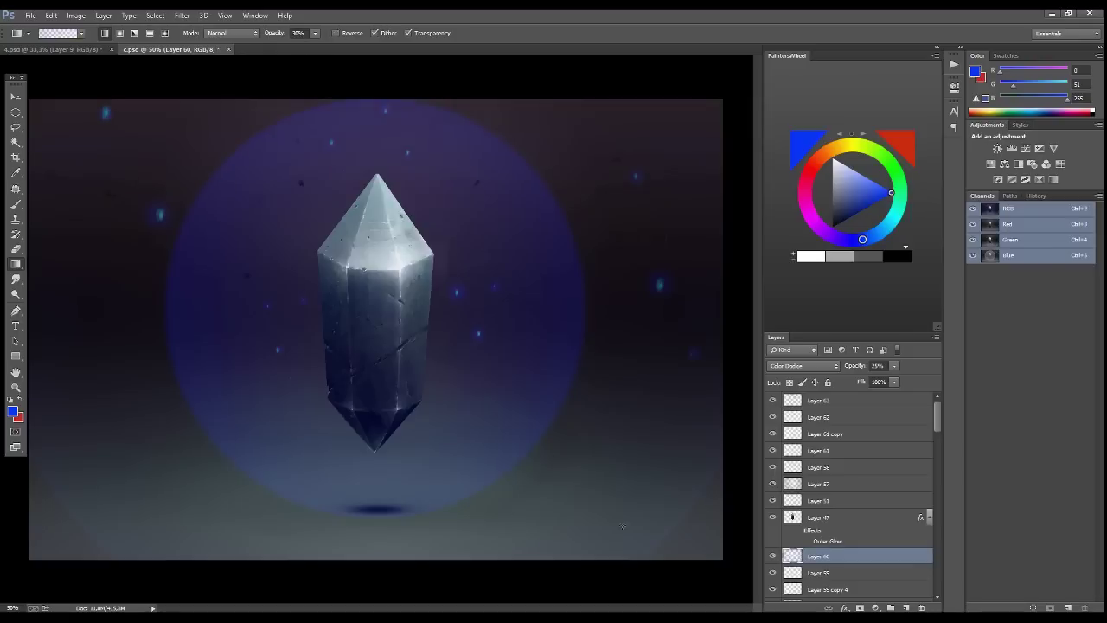
pyautogui.click(793, 398)
pyautogui.hotkey('ctrl', 'shift', 'alt', 'n')
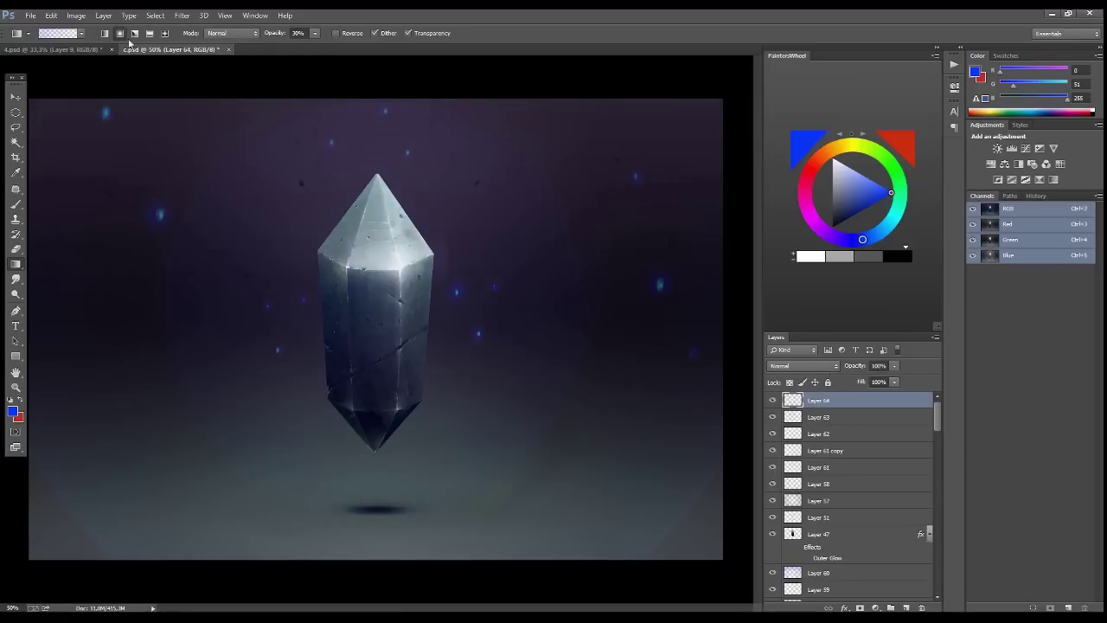
pyautogui.click(802, 365)
pyautogui.click(805, 184)
# Spread a dark green radial gradient over the scene on a new Overlay layer
pyautogui.hotkey('ctrl', 'shift', 'alt', 'n')
pyautogui.click(893, 169)
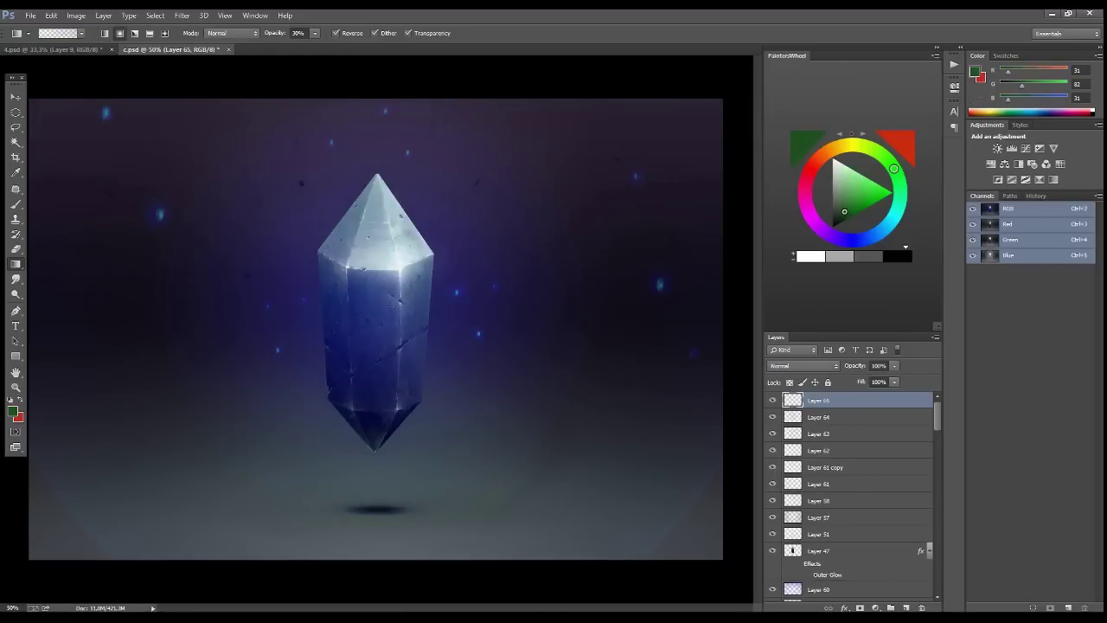
pyautogui.moveTo(375, 329); pyautogui.dragTo(723, 329)
pyautogui.click(802, 365)
pyautogui.click(803, 237)
pyautogui.hotkey('ctrl', 'a')
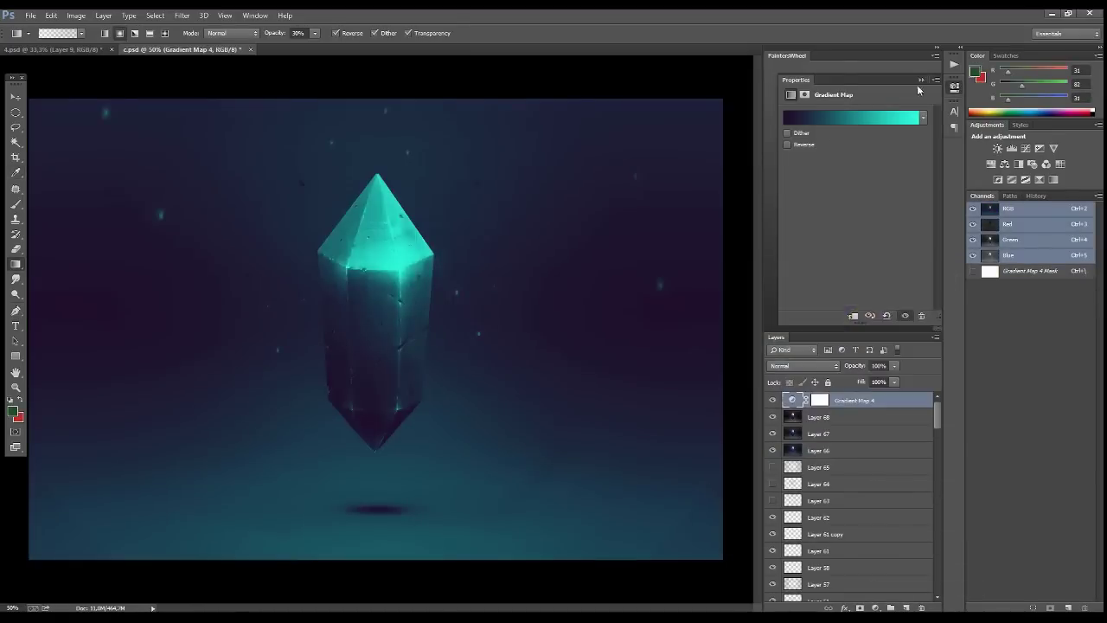
# Lower the Gradient Map 4 opacity to 31%
pyautogui.click(921, 79)
pyautogui.moveTo(895, 365); pyautogui.dragTo(850, 380)
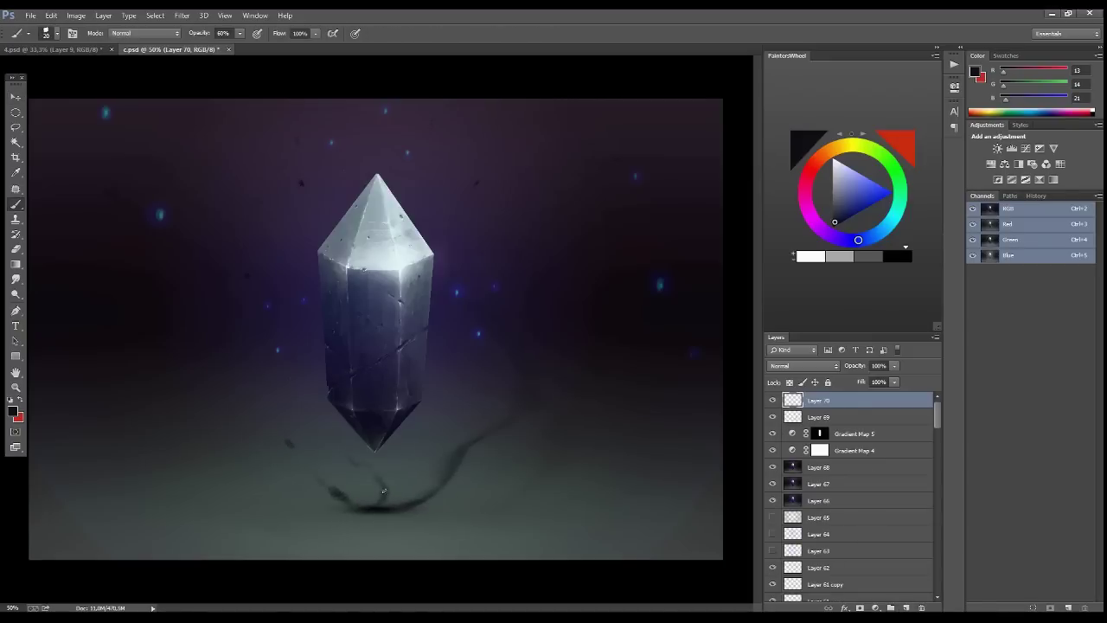
# Delete the extra smoke strokes, leaving faint wisps on Layer 69
pyautogui.press('e')
pyautogui.press('Delete')
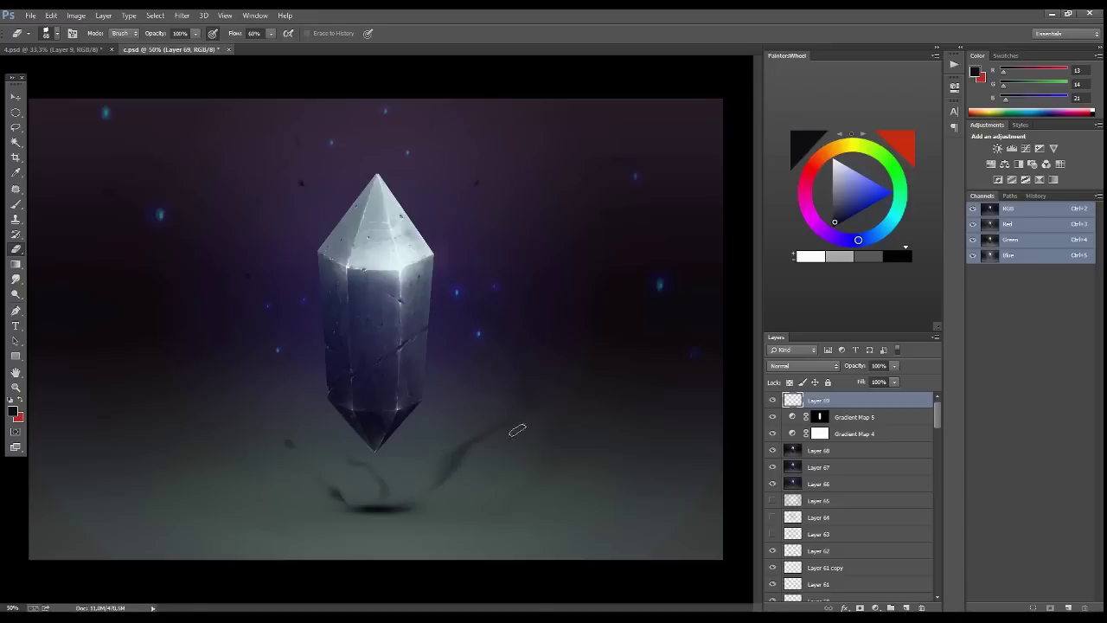
pyautogui.press('b')
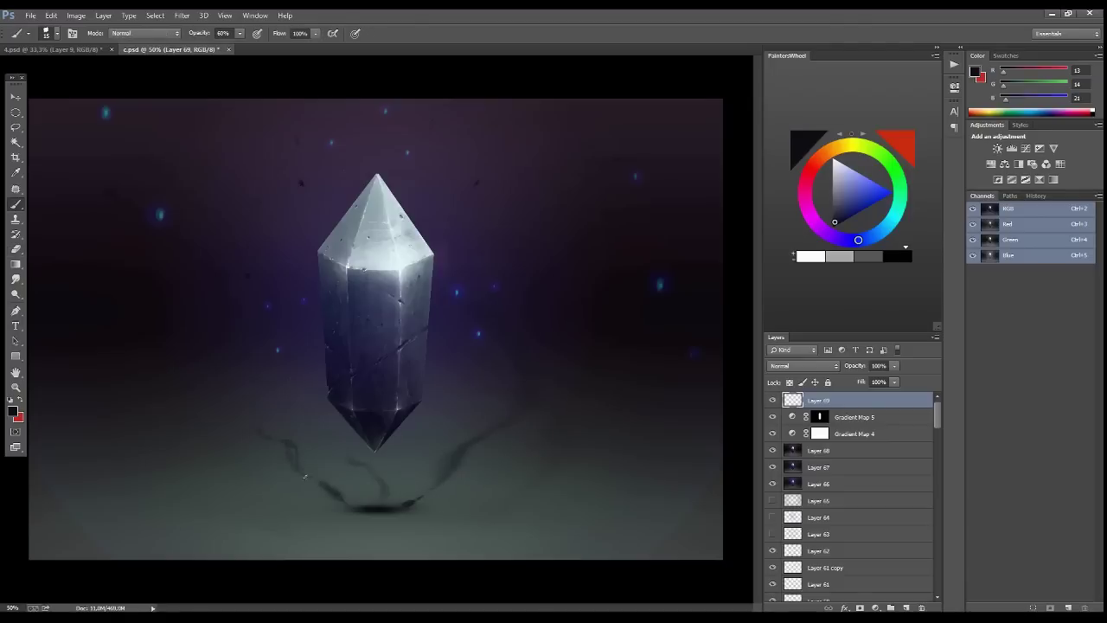
pyautogui.press('e')
# Transform the small ellipse under the crystal on a new ring layer
pyautogui.hotkey('ctrl', 'shift', 'alt', 'n')
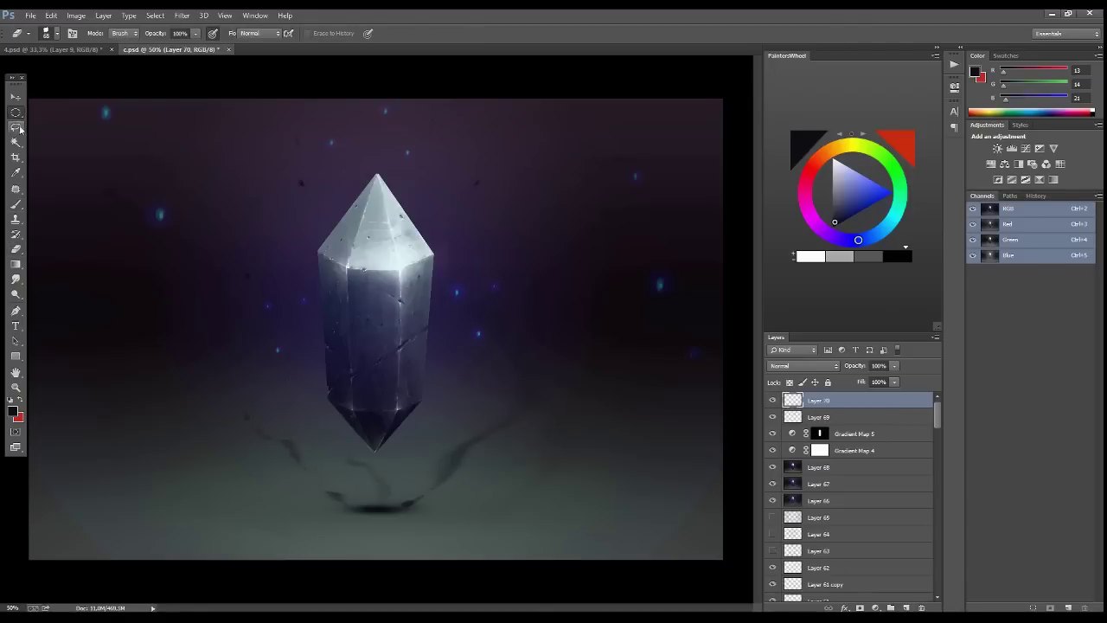
pyautogui.click(51, 14)
pyautogui.click(78, 193)
pyautogui.press('b')
pyautogui.press('v')
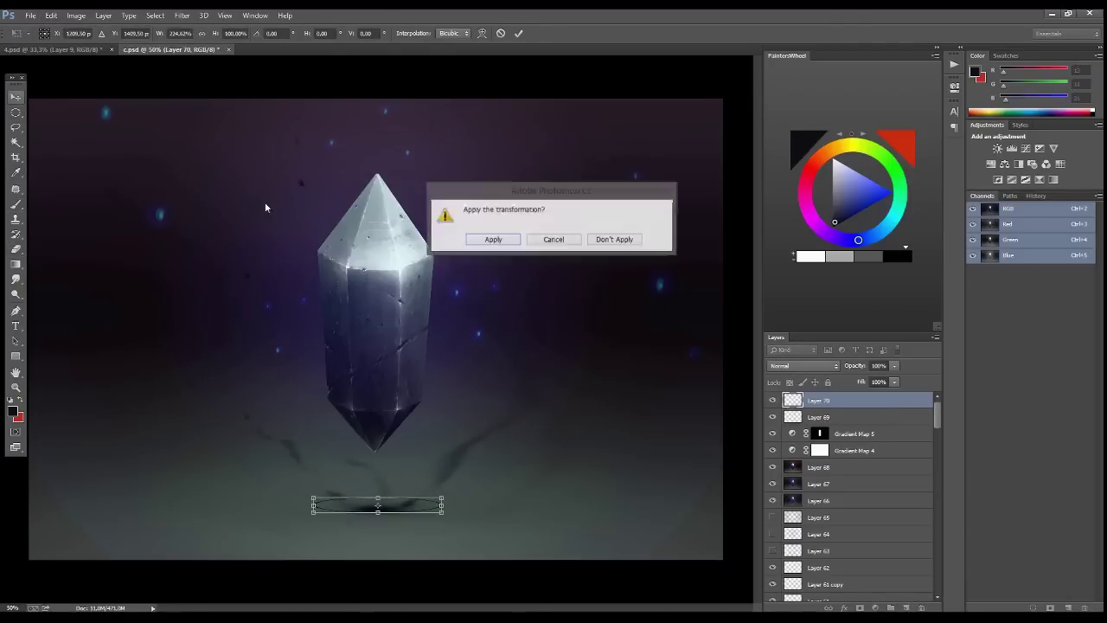
pyautogui.press('Return')
# Duplicate the ring, widen it around the shadow, and fade it to about half opacity
pyautogui.hotkey('ctrl', 'j')
pyautogui.hotkey('ctrl', 't')
pyautogui.moveTo(443, 509); pyautogui.dragTo(637, 510)
pyautogui.press('b')
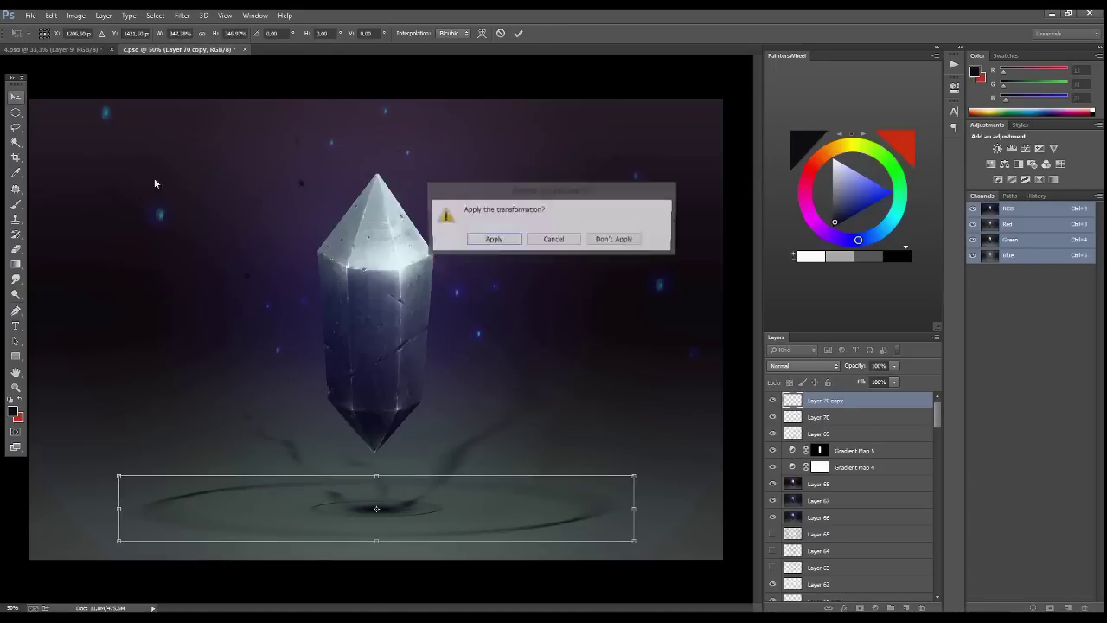
pyautogui.press('Return')
pyautogui.hotkey('ctrl', 'shift', 'alt', 'n')
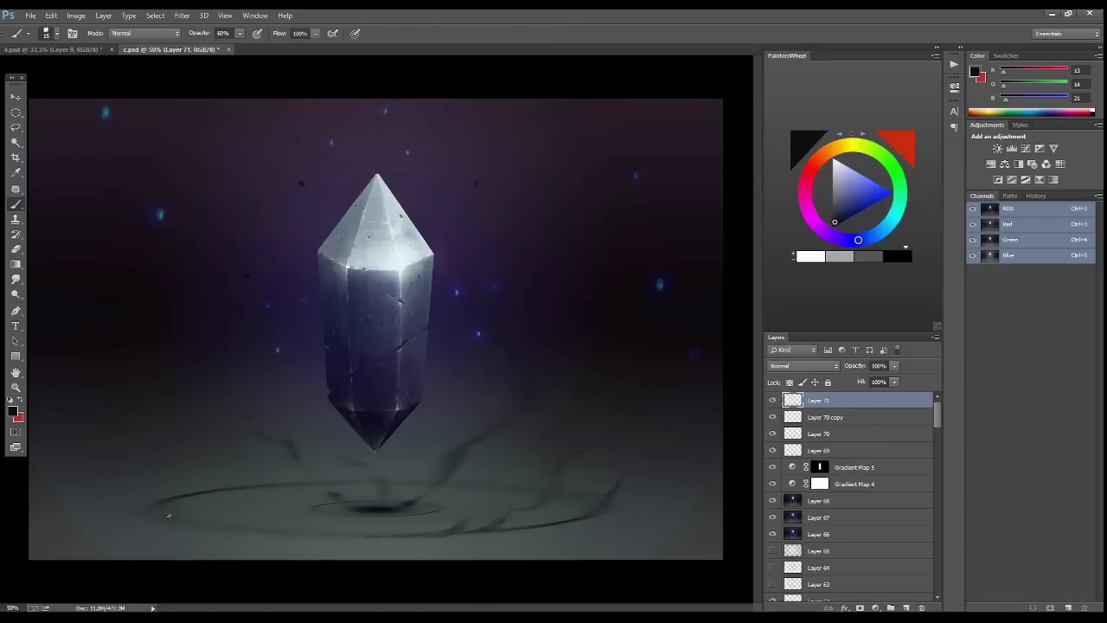
pyautogui.moveTo(903, 380)
pyautogui.mouseDown()
pyautogui.moveTo(863, 386)
pyautogui.moveTo(873, 380)
pyautogui.mouseUp()
# Stretch the shadow streak layer wider to fill the gaps across the ground
pyautogui.click(817, 433)
pyautogui.hotkey('ctrl', 't')
pyautogui.moveTo(553, 399); pyautogui.dragTo(586, 399)
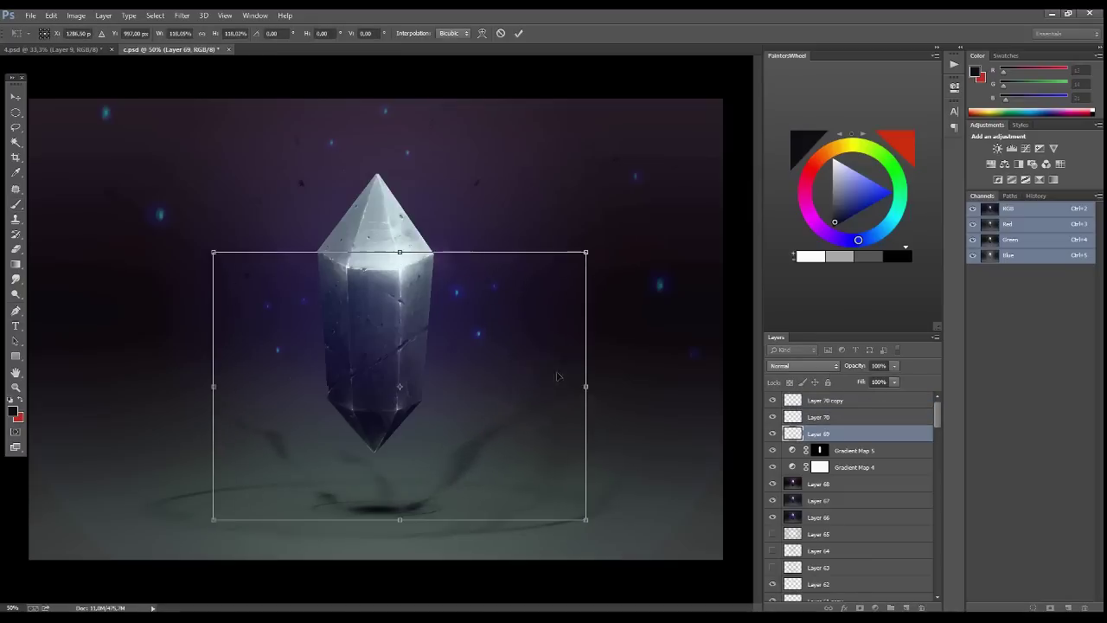
pyautogui.moveTo(400, 251); pyautogui.dragTo(400, 138)
pyautogui.press('Return')
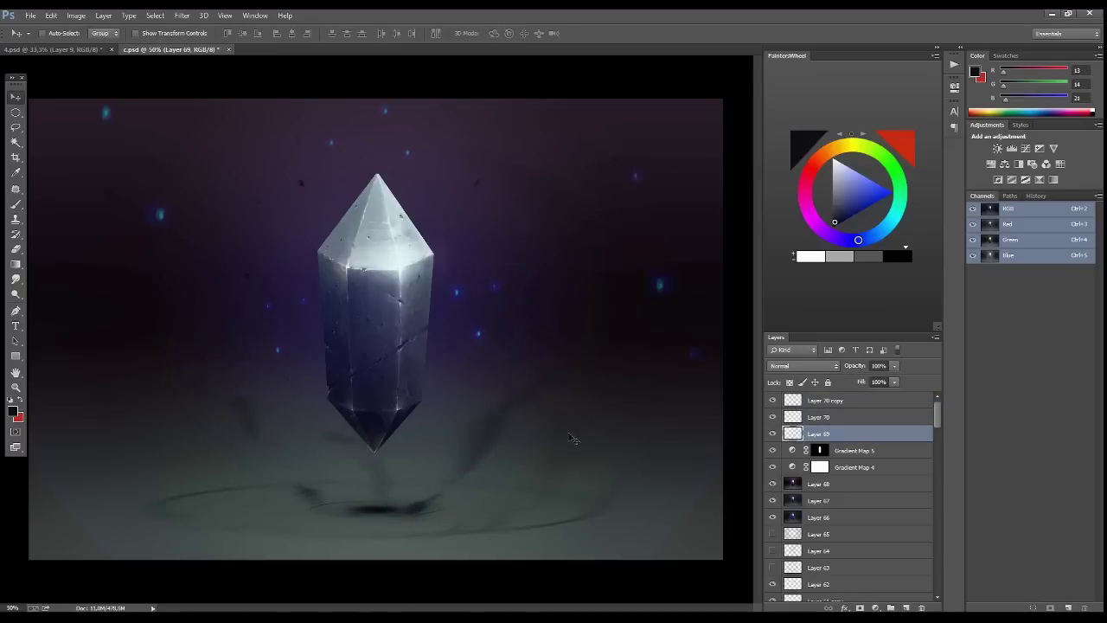
# Merge the ring layer and its copy down into the shadow layer
pyautogui.press('e')
pyautogui.hotkey('ctrl', 'e')
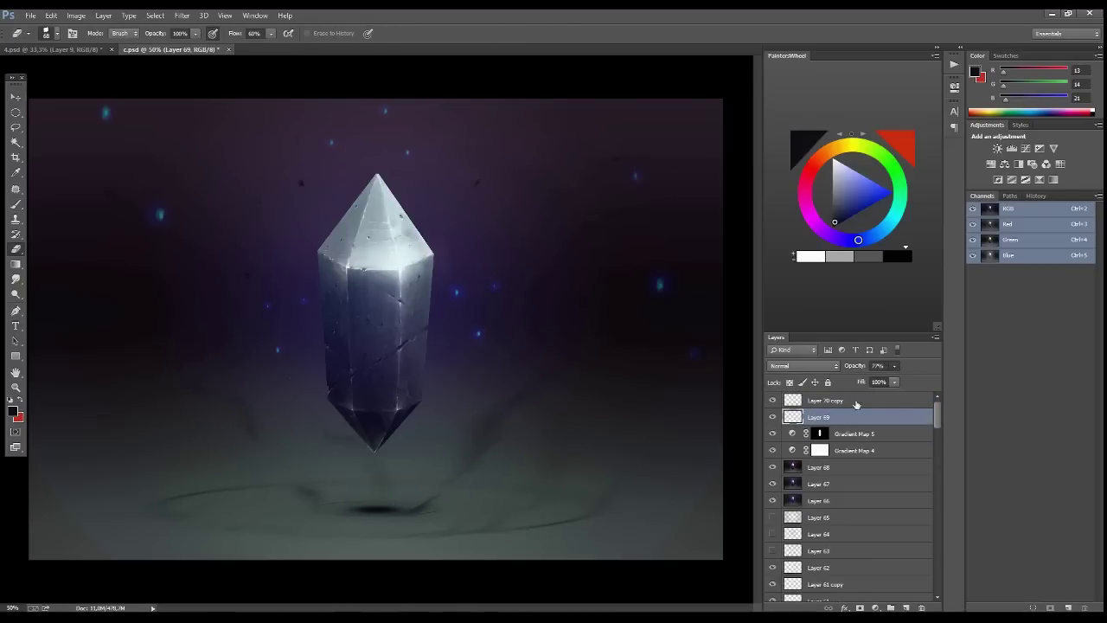
pyautogui.hotkey('ctrl', 'e')
pyautogui.hotkey('ctrl', 't')
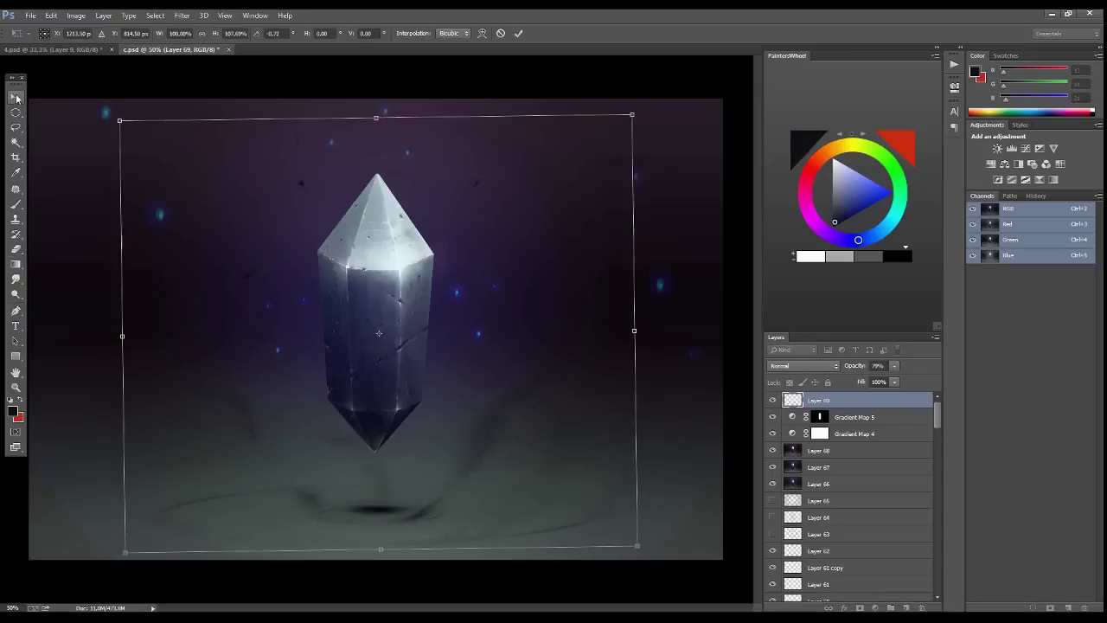
pyautogui.press('Return')
pyautogui.click(905, 607)
# Darken the crystal's lower half with a dark navy gradient on a new layer
pyautogui.press('g')
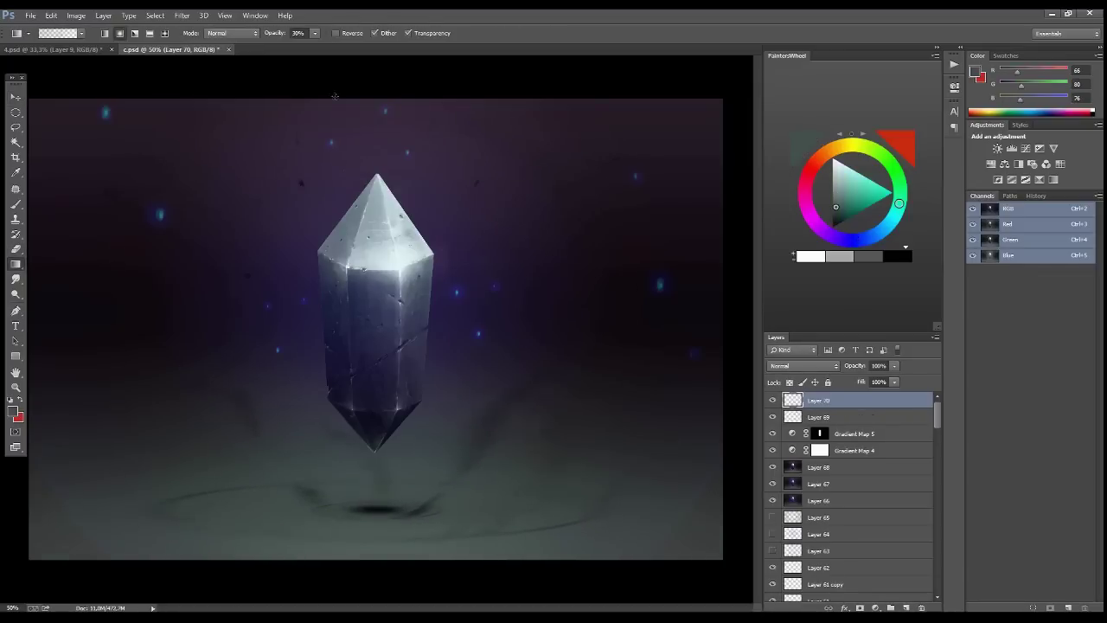
pyautogui.hotkey('ctrl', 't')
pyautogui.hotkey('ctrl', 'shift', 'alt', 'n')
pyautogui.press('Return')
pyautogui.press('b')
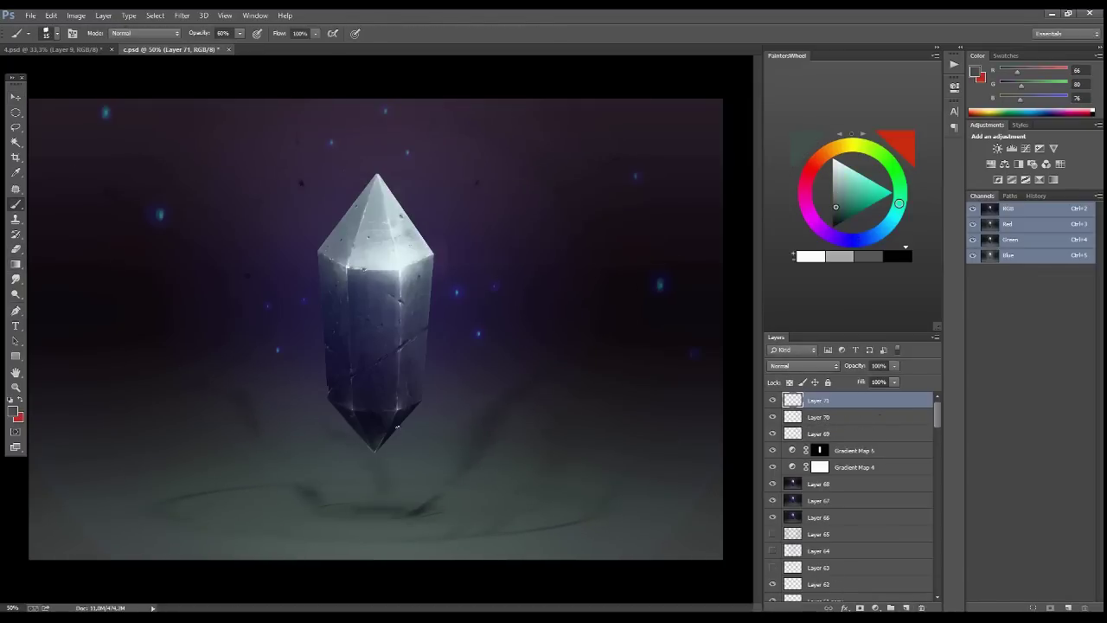
pyautogui.keyDown('alt'); pyautogui.click(383, 509); pyautogui.keyUp('alt')
pyautogui.hotkey('ctrl', 'shift', 'alt', 'n')
pyautogui.press('g')
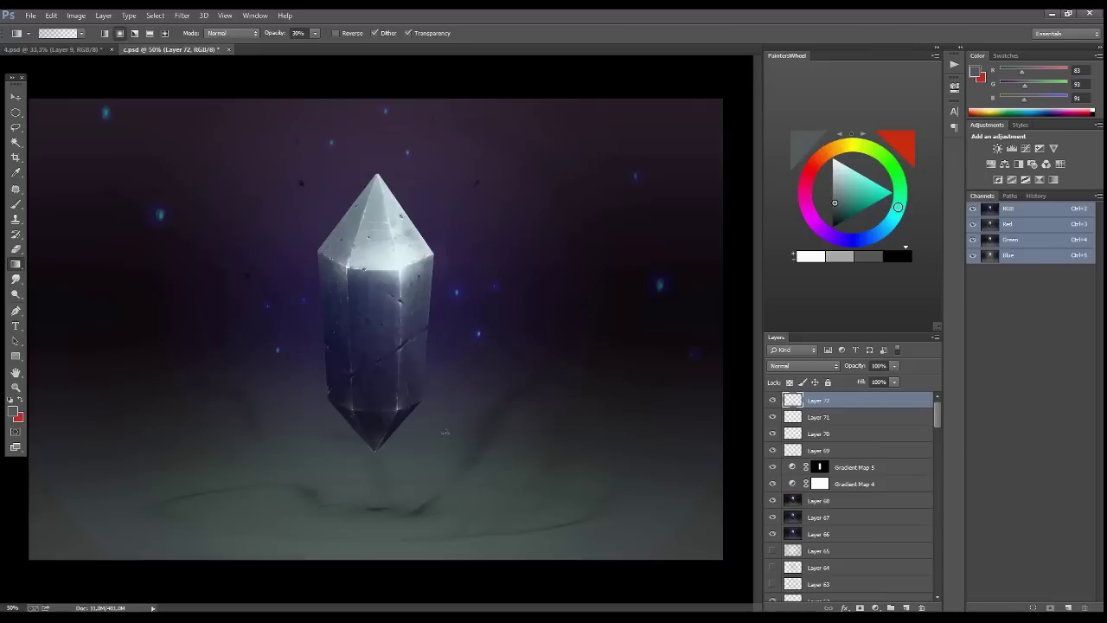
pyautogui.scroll(-5, 797, 404)
pyautogui.hotkey('ctrl', 'd')
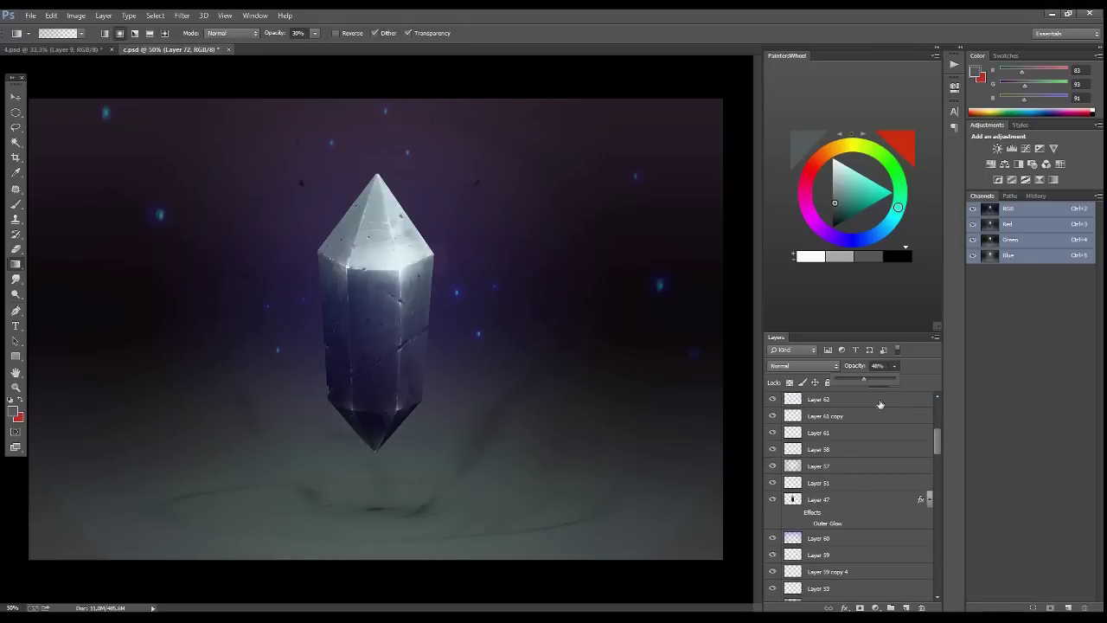
# Add faint grey glow layers, with a nearly faded duplicate placed on the left
pyautogui.hotkey('ctrl', 'shift', 'alt', 'n')
pyautogui.press('b')
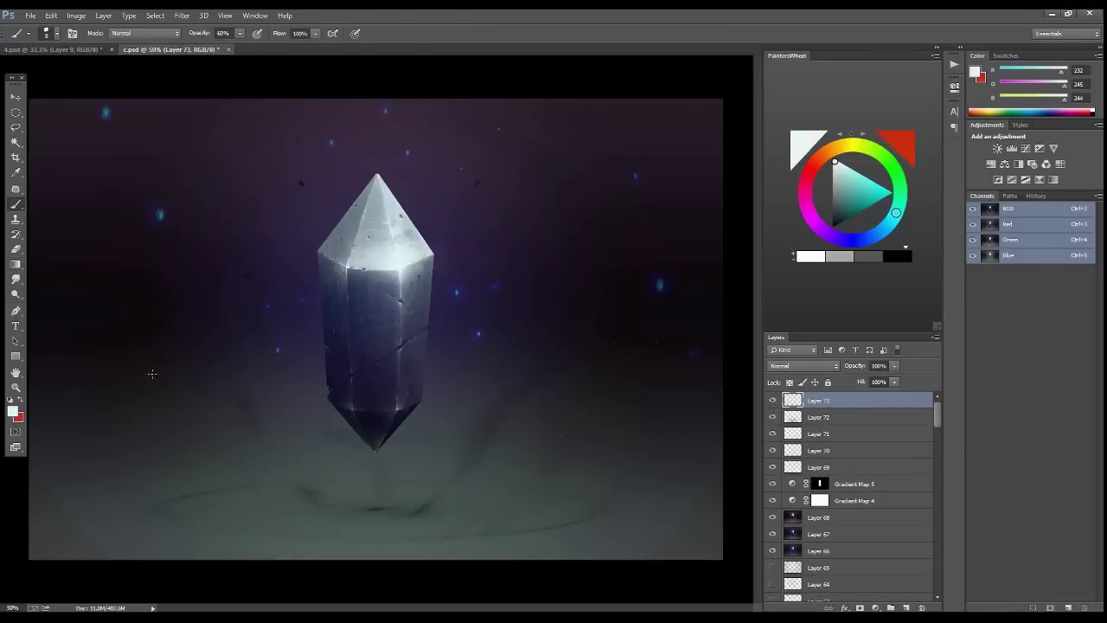
pyautogui.hotkey('ctrl', 'shift', 'alt', 'n')
pyautogui.keyDown('alt'); pyautogui.click(549, 346); pyautogui.keyUp('alt')
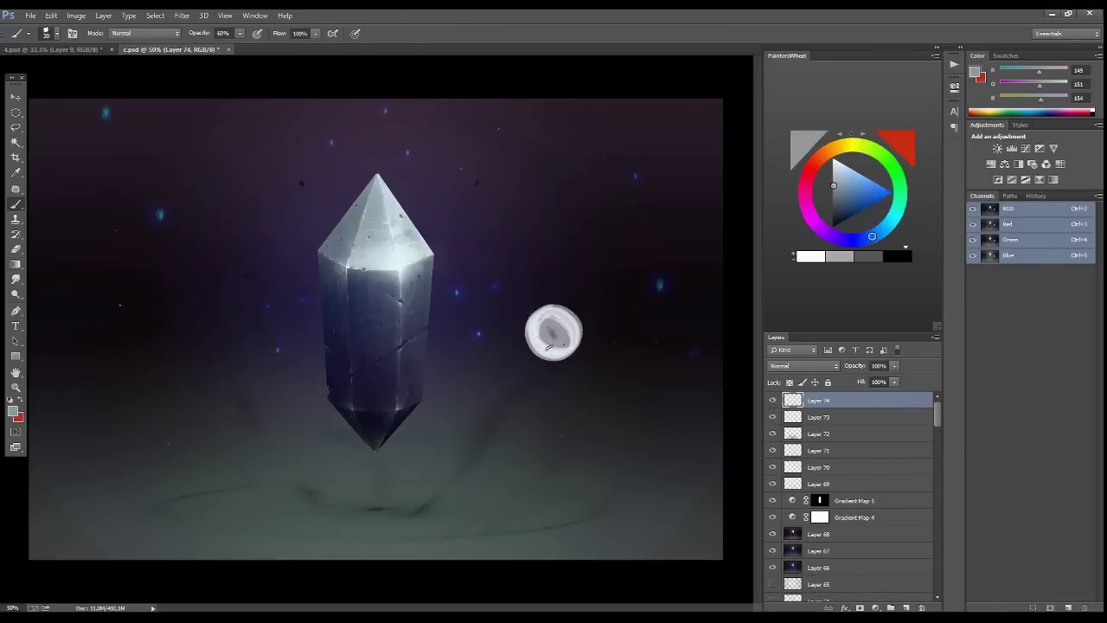
pyautogui.hotkey('ctrl', 'j')
pyautogui.press('v')
pyautogui.moveTo(894, 365); pyautogui.dragTo(875, 381)
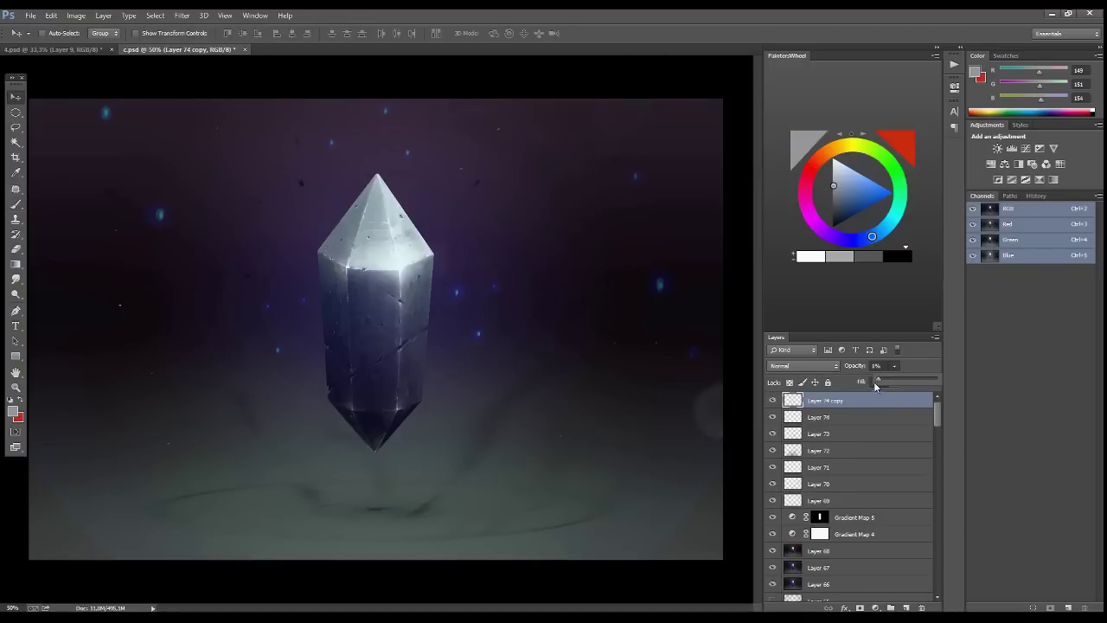
pyautogui.moveTo(459, 235); pyautogui.dragTo(111, 303)
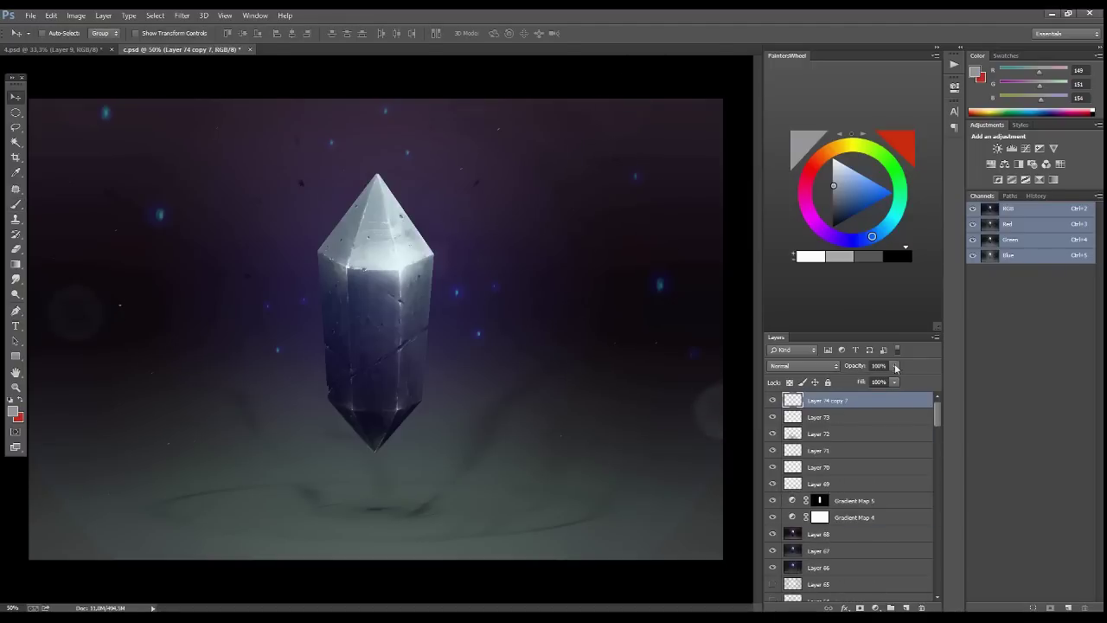
# Paint a white signature on a new layer and scale it into the bottom-right corner
pyautogui.click(907, 607)
pyautogui.click(906, 607)
pyautogui.press('b')
pyautogui.keyDown('alt'); pyautogui.click(399, 263); pyautogui.keyUp('alt')
pyautogui.moveTo(518, 327); pyautogui.dragTo(486, 369)
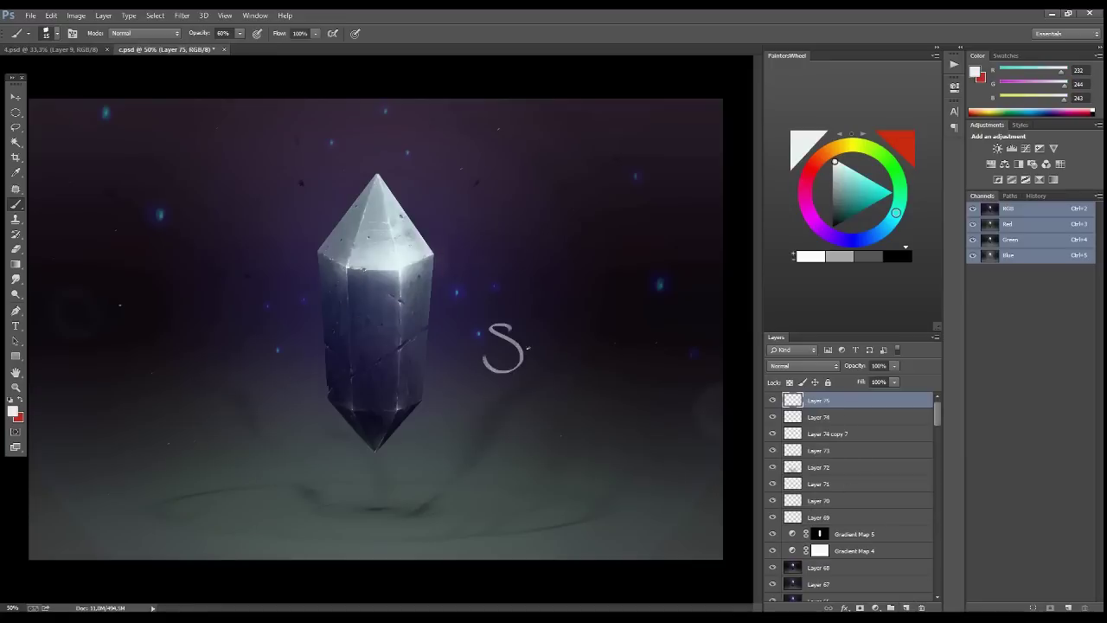
pyautogui.hotkey('ctrl', 't')
pyautogui.moveTo(571, 359)
pyautogui.mouseDown()
pyautogui.moveTo(605, 363)
pyautogui.moveTo(574, 366)
pyautogui.moveTo(683, 528)
pyautogui.mouseUp()
pyautogui.click(484, 375)
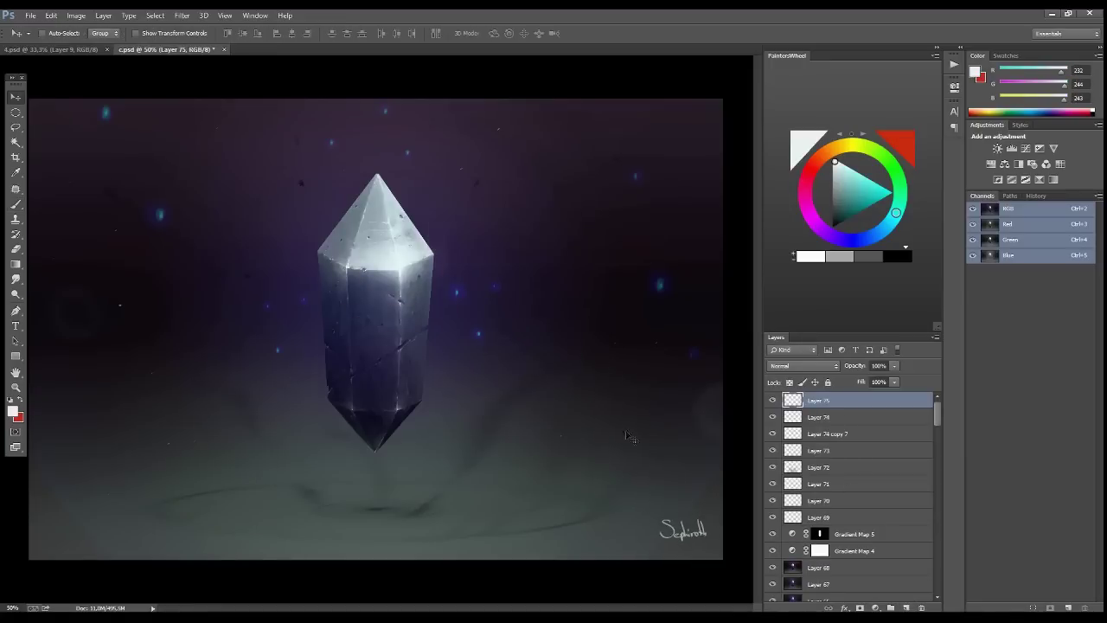
pyautogui.click(875, 607)
# Add a Selective Color adjustment that tweaks the Neutrals toward green
pyautogui.click(865, 130)
pyautogui.click(830, 210)
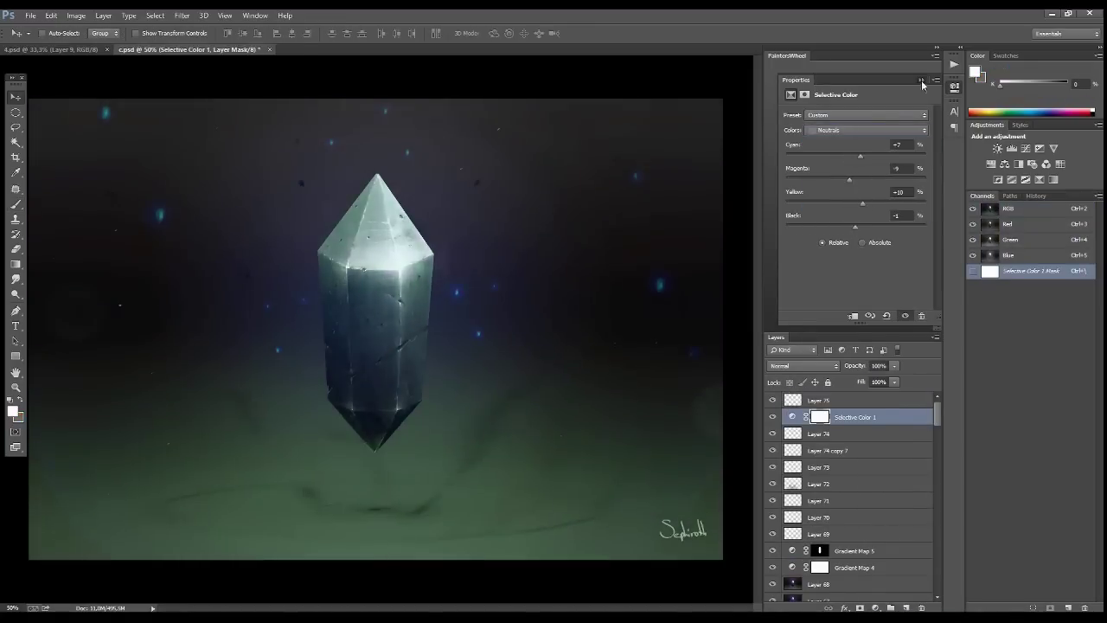
pyautogui.click(921, 80)
# Add a Difference-blended layer with several gradients from a dark green sampled off the ground
pyautogui.hotkey('ctrl', 'shift', 'n')
pyautogui.press('g')
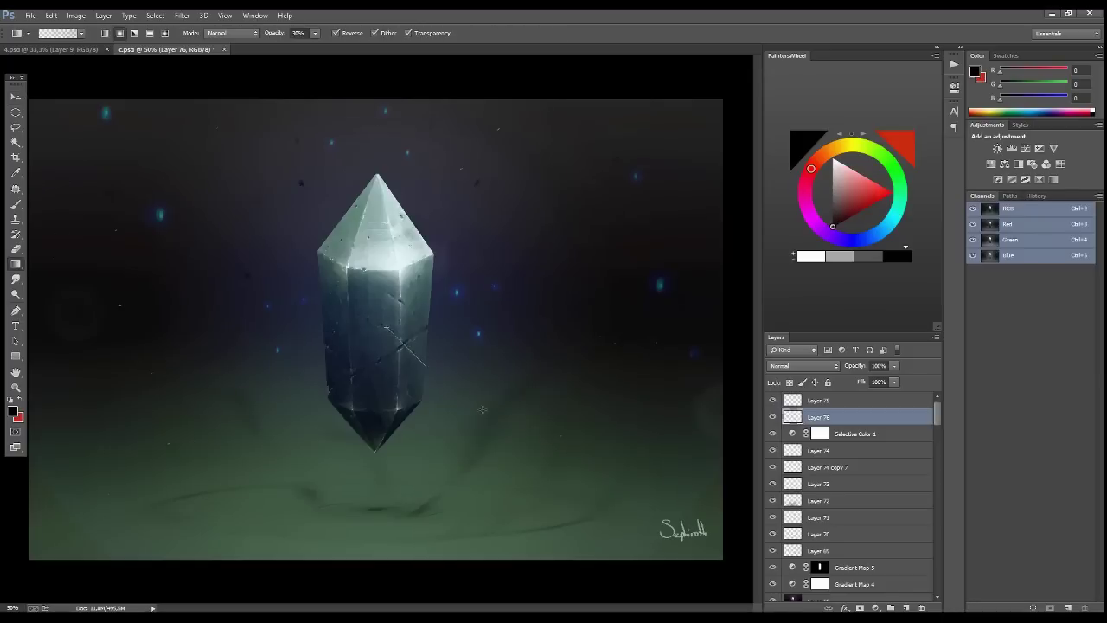
pyautogui.click(802, 365)
pyautogui.click(800, 288)
pyautogui.keyDown('alt'); pyautogui.click(609, 465); pyautogui.keyUp('alt')
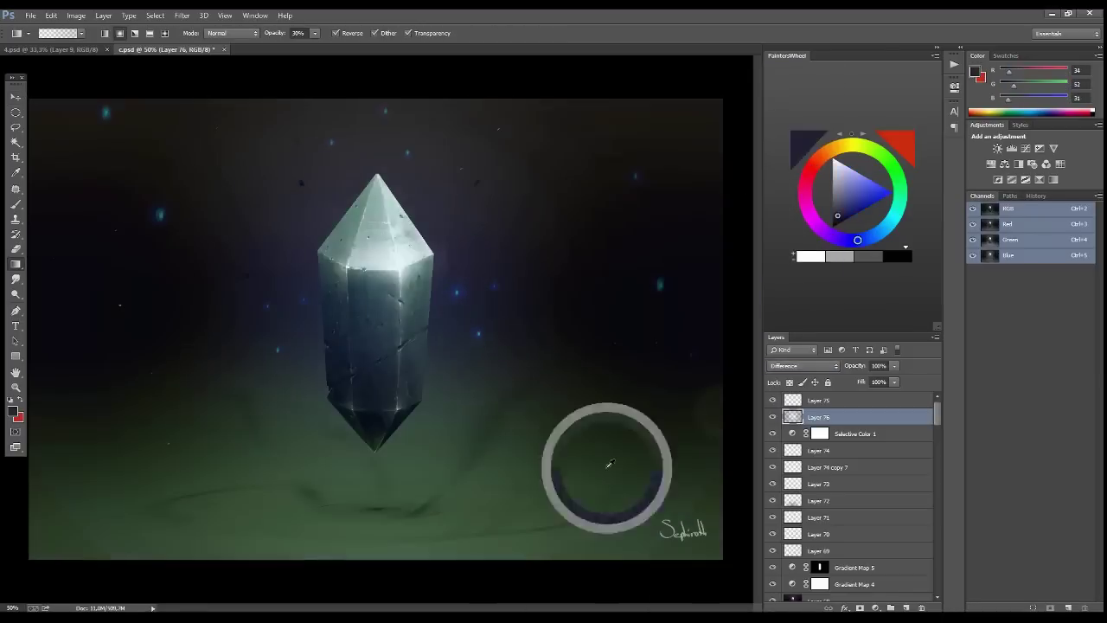
pyautogui.moveTo(383, 315); pyautogui.dragTo(571, 579)
pyautogui.moveTo(372, 173); pyautogui.dragTo(519, 518)
pyautogui.moveTo(372, 259); pyautogui.dragTo(606, 475)
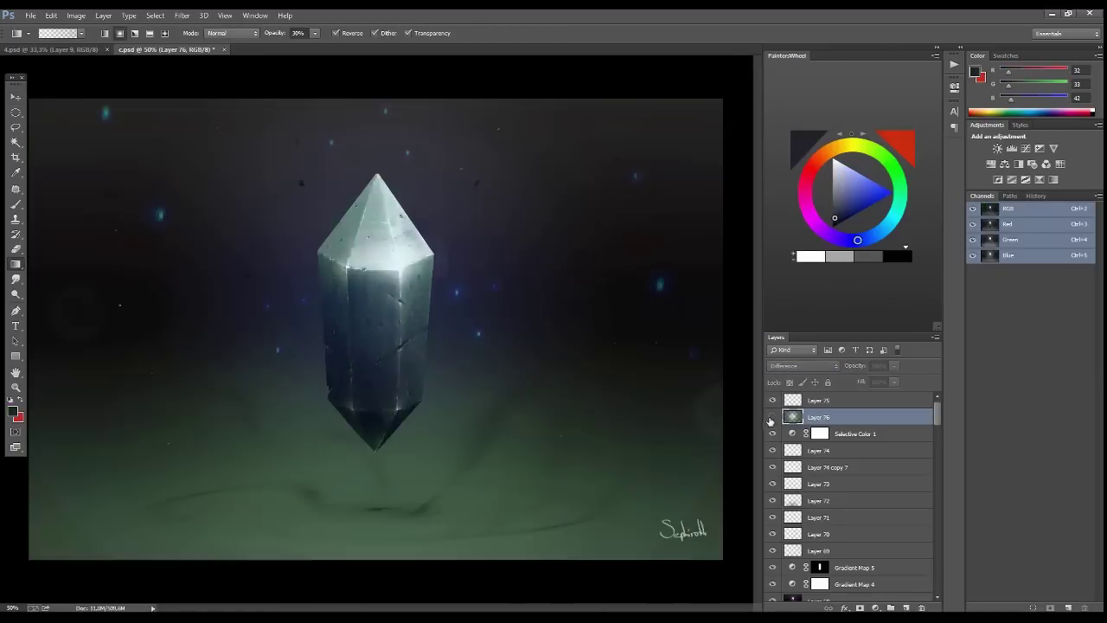
# Add a white Overlay-blended layer to brighten the crystal's top
pyautogui.click(906, 607)
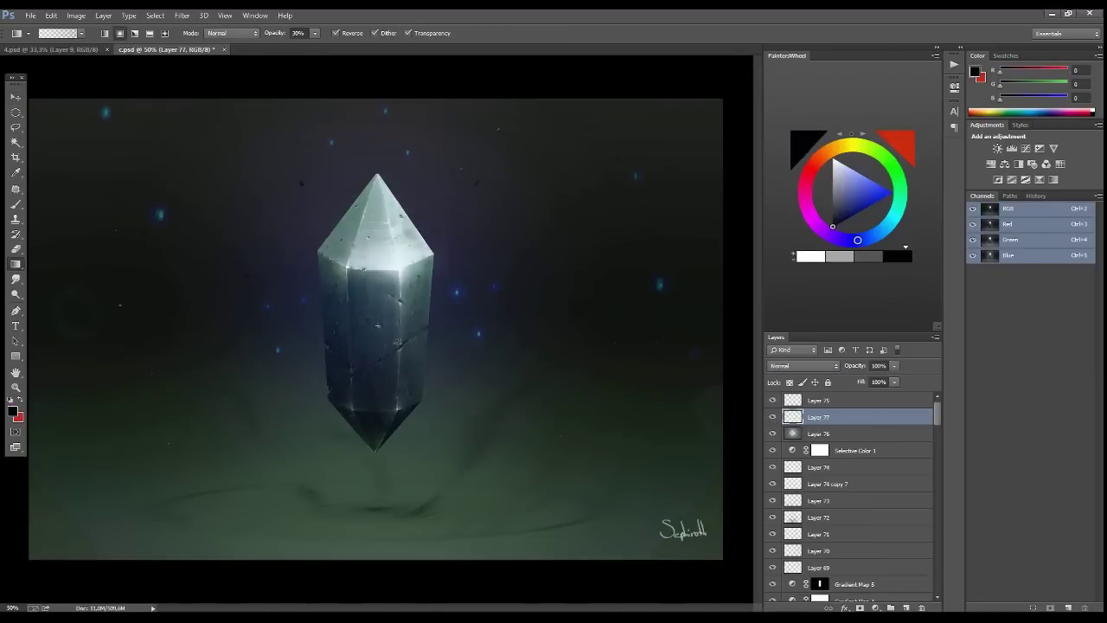
pyautogui.click(906, 608)
pyautogui.click(802, 365)
pyautogui.click(787, 245)
pyautogui.hotkey('ctrl', 't')
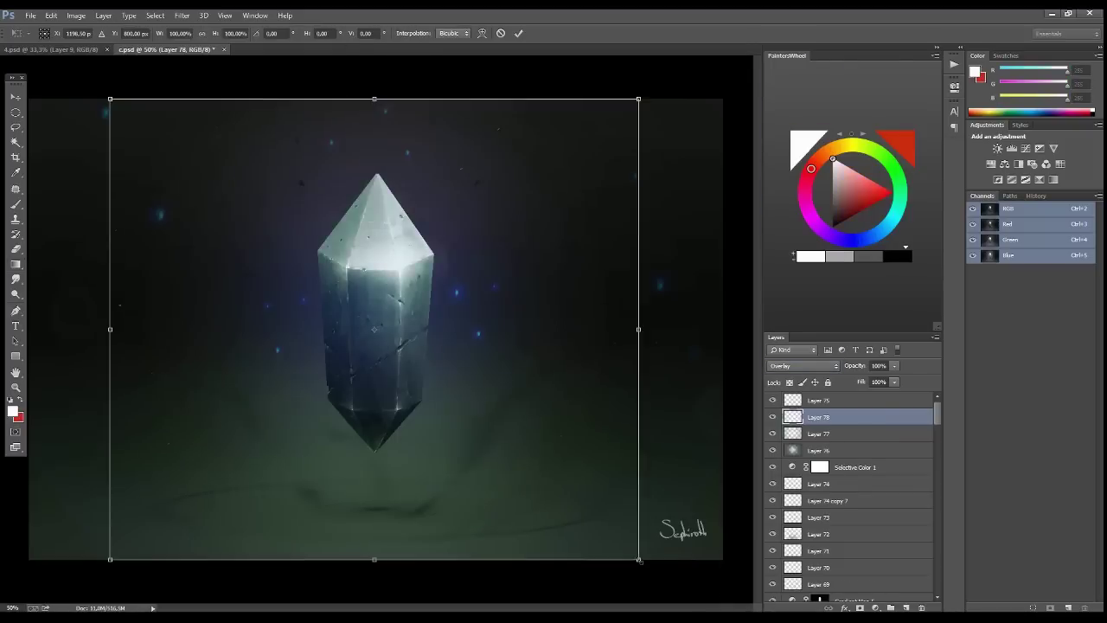
pyautogui.press('v')
# Stamp the visible layers into merged copies and apply Image > Auto Color
pyautogui.click(481, 242)
pyautogui.hotkey('ctrl', 'alt', 'shift', 'e')
pyautogui.click(76, 16)
pyautogui.click(96, 83)
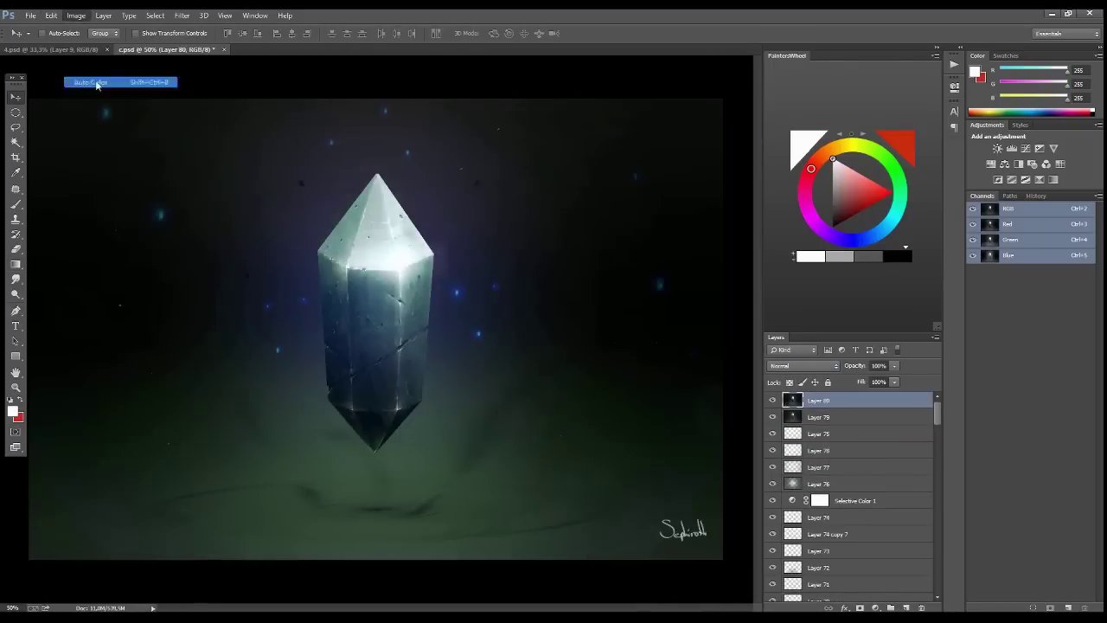